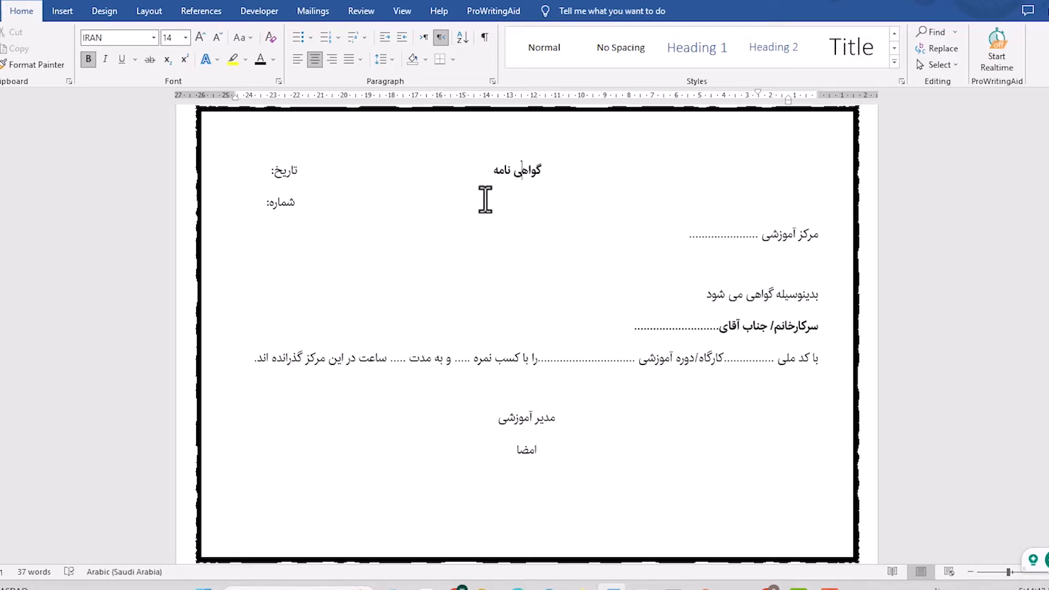
Select the dotted placeholder after "مرکز آموزشی" and set the certificate up as a Letters mail merge.
{"action": "left_click", "coordinate": [747, 237]}
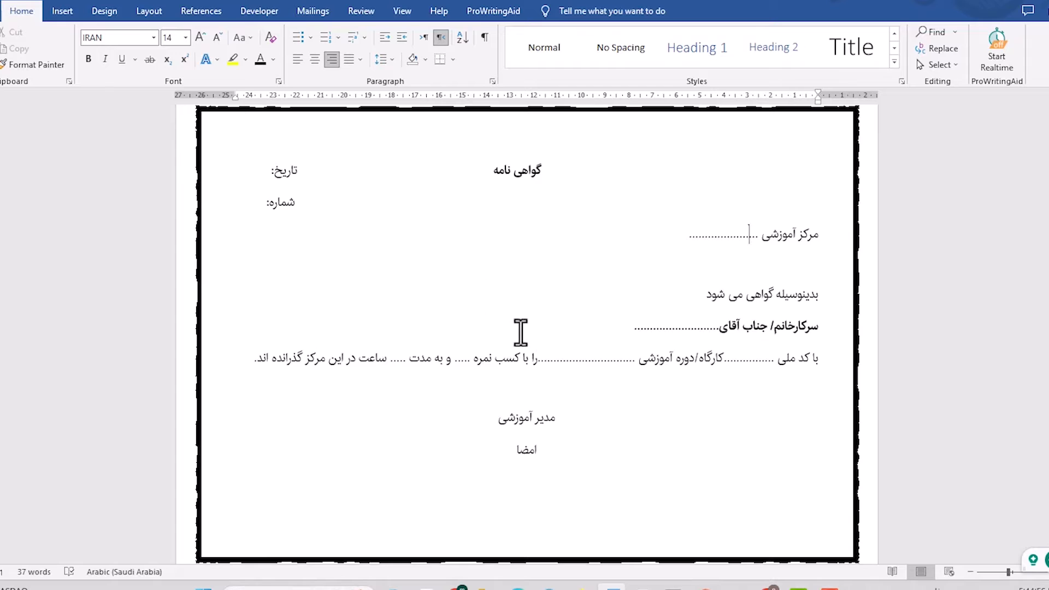
{"action": "double_click", "coordinate": [732, 236]}
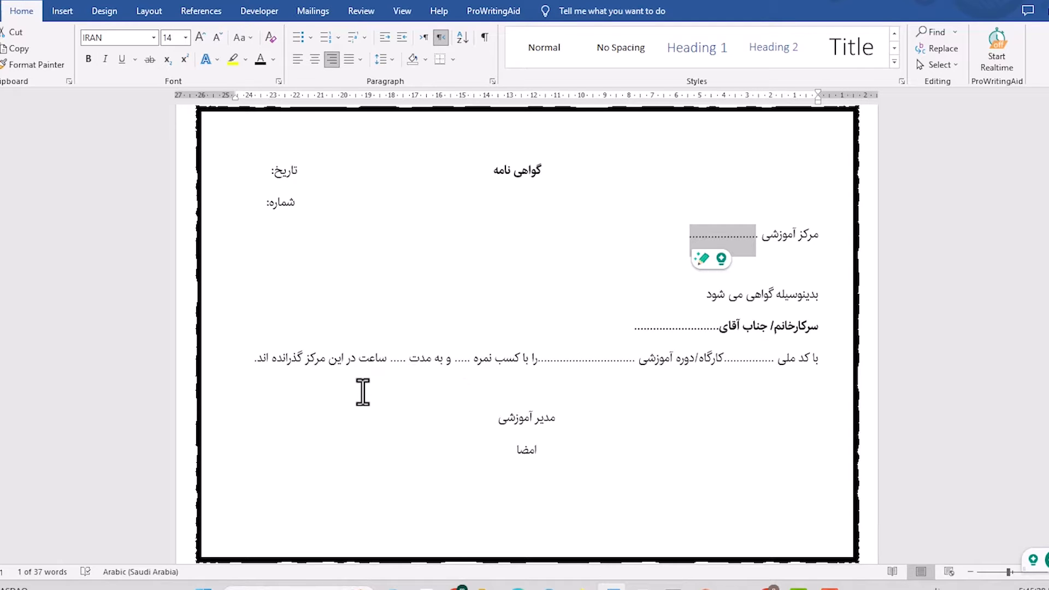
{"action": "left_click", "coordinate": [313, 13]}
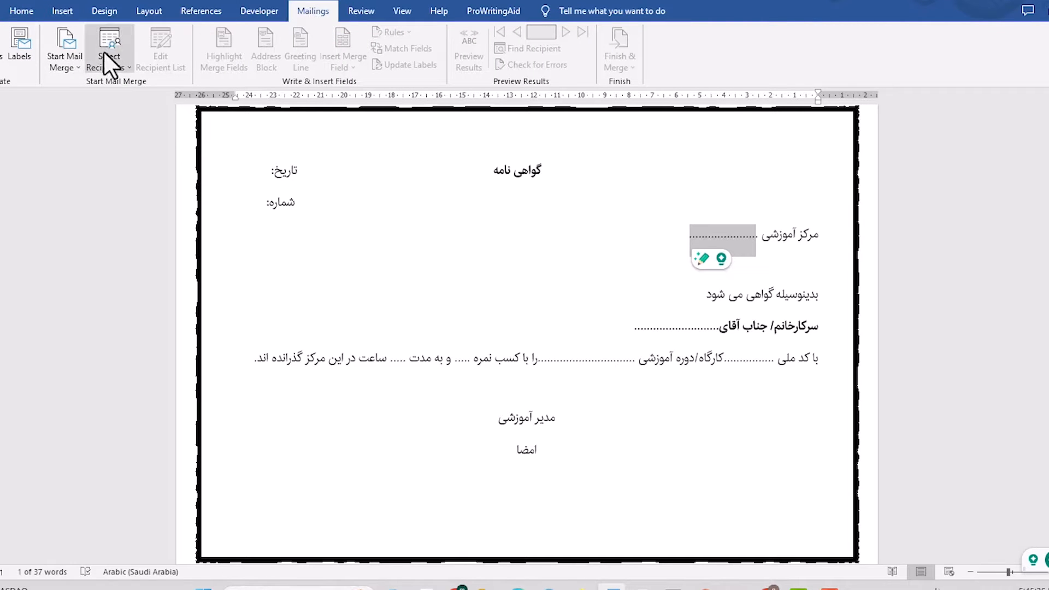
{"action": "left_click", "coordinate": [57, 64]}
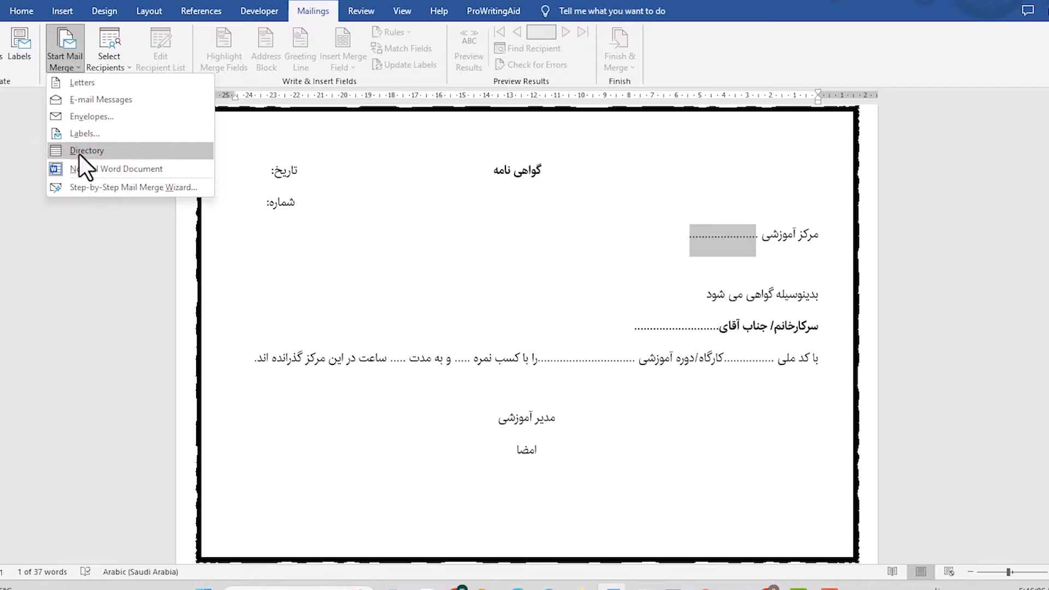
{"action": "left_click", "coordinate": [89, 83]}
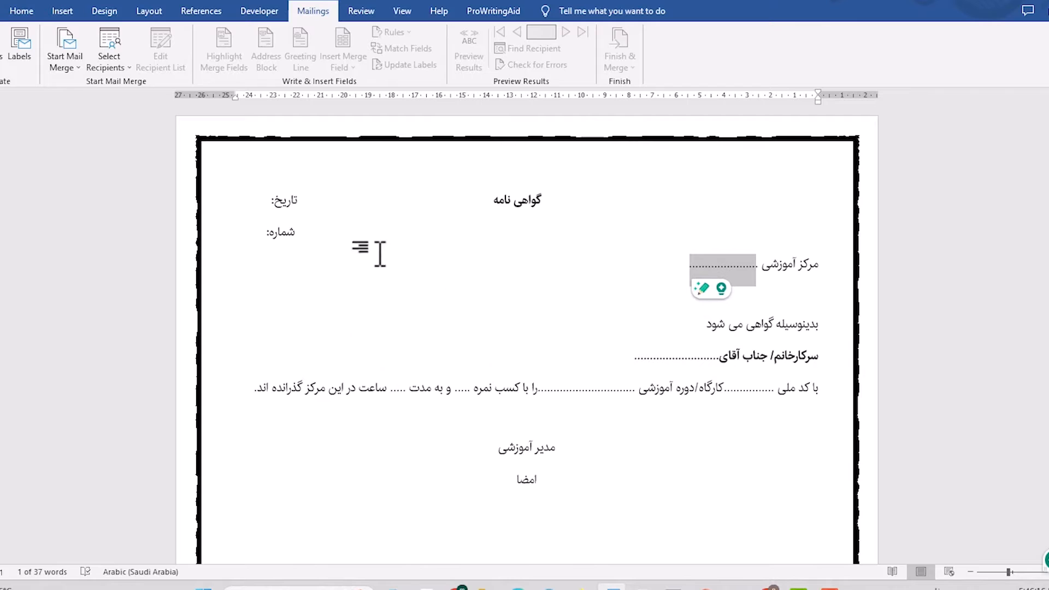
Start the Step-by-Step Mail Merge Wizard and advance to recipient selection, using the Letters type and the current document.
{"action": "left_click", "coordinate": [67, 70]}
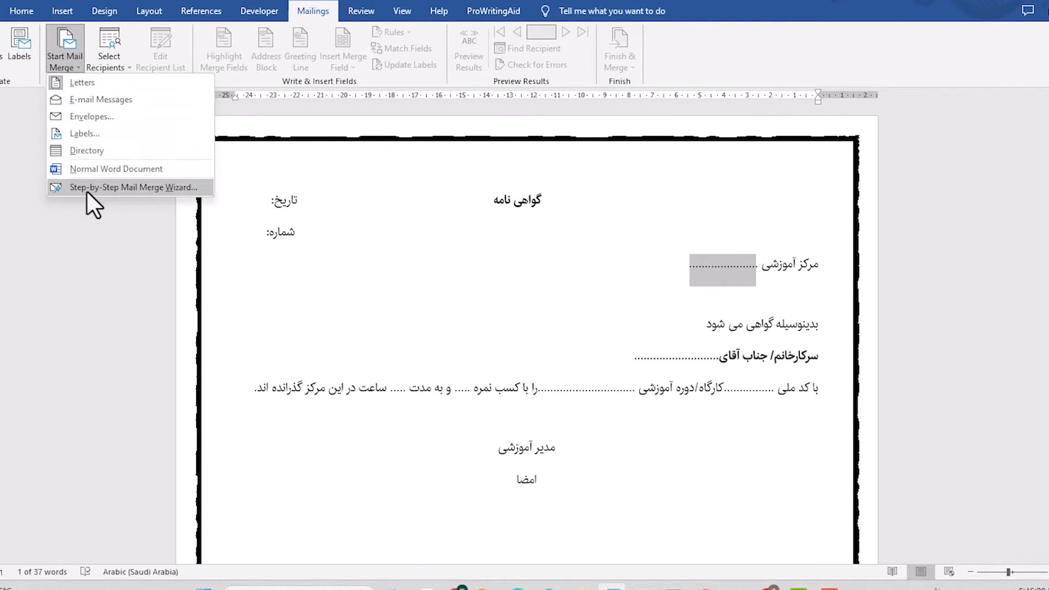
{"action": "left_click", "coordinate": [136, 188]}
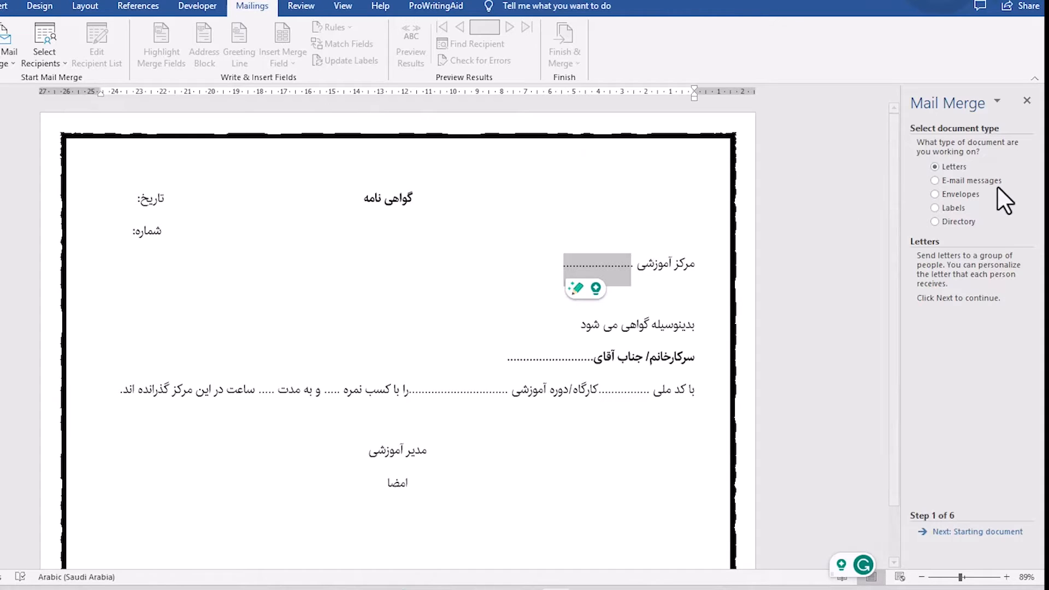
{"action": "left_click", "coordinate": [9, 59]}
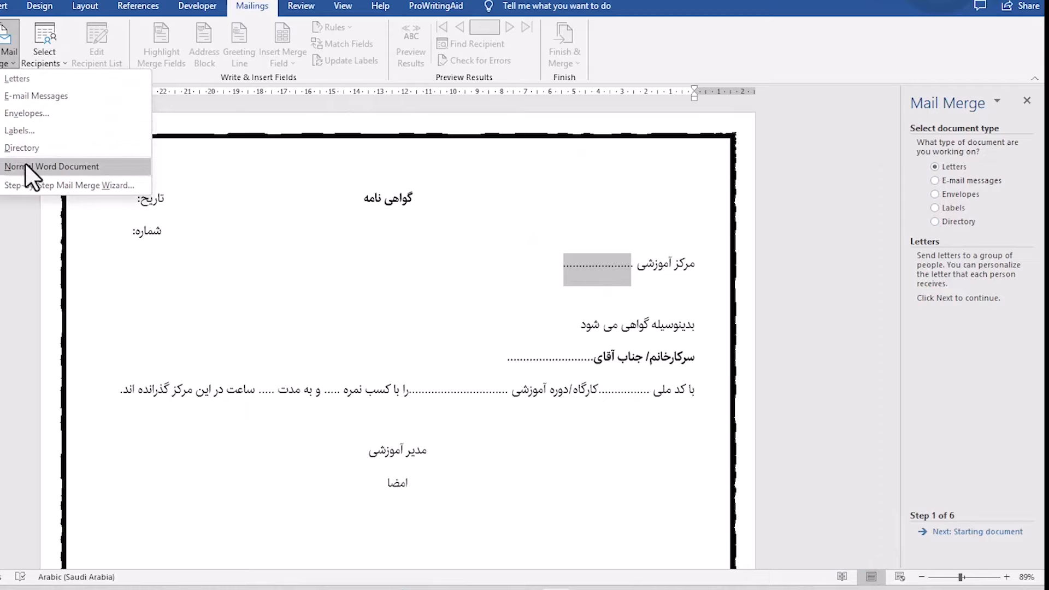
{"action": "left_click", "coordinate": [953, 166]}
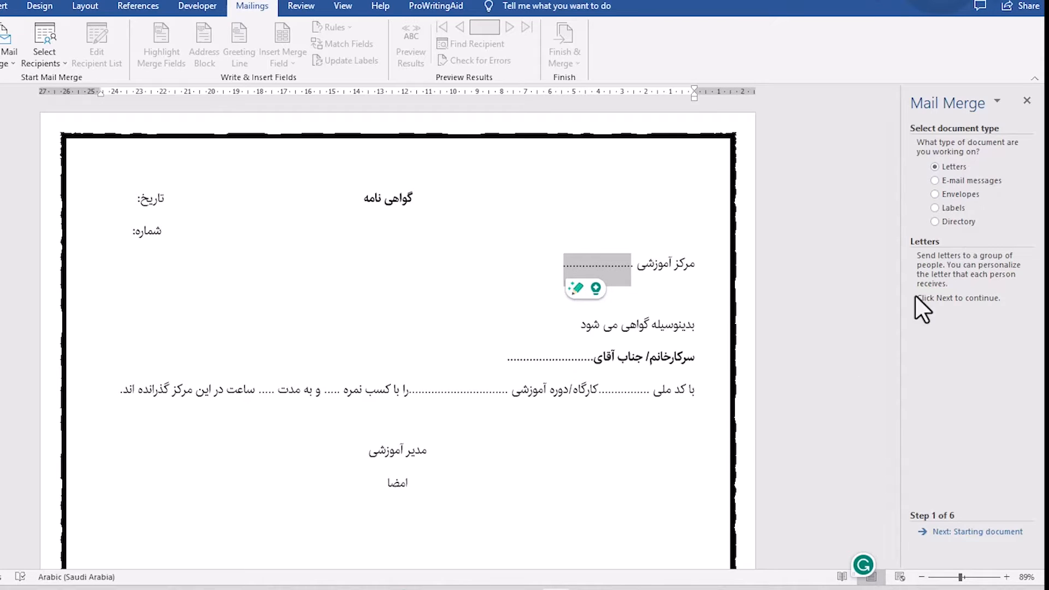
{"action": "left_click", "coordinate": [953, 534]}
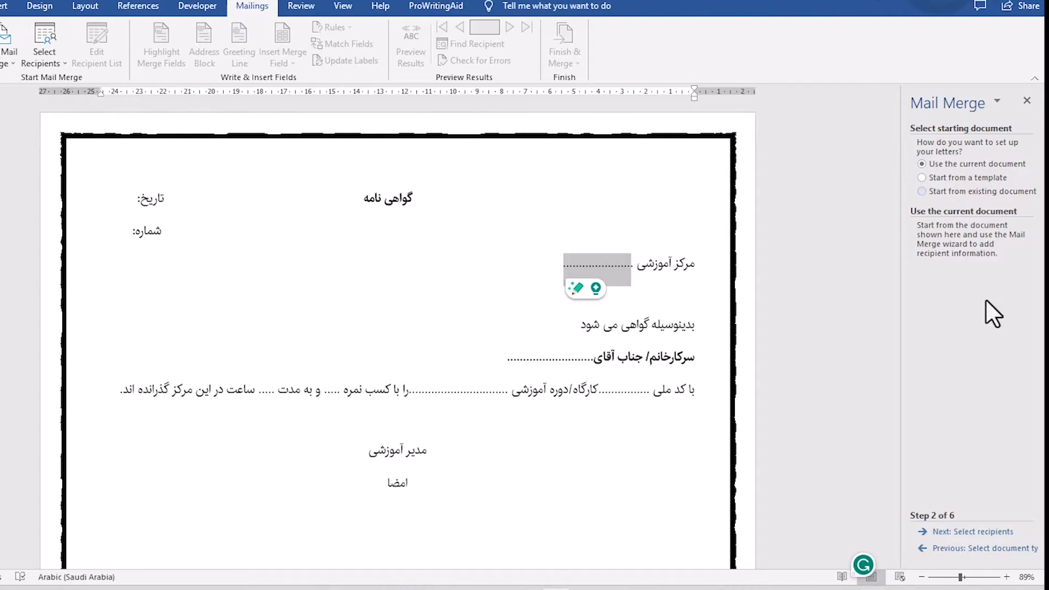
{"action": "left_click", "coordinate": [966, 531]}
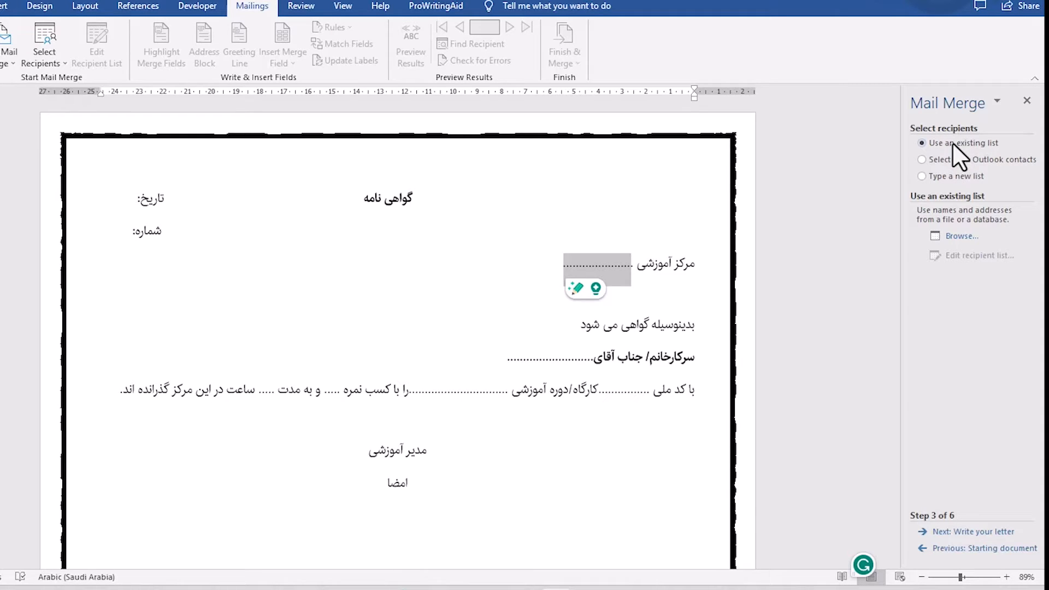
Compare the recipient source options and choose to type a new list.
{"action": "left_click", "coordinate": [960, 159]}
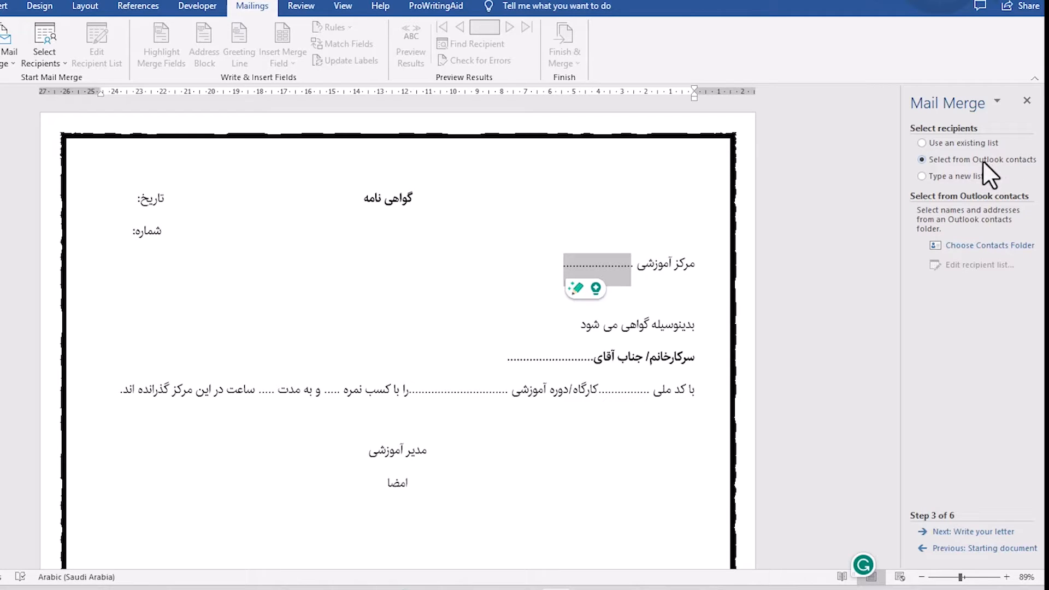
{"action": "left_click", "coordinate": [936, 178]}
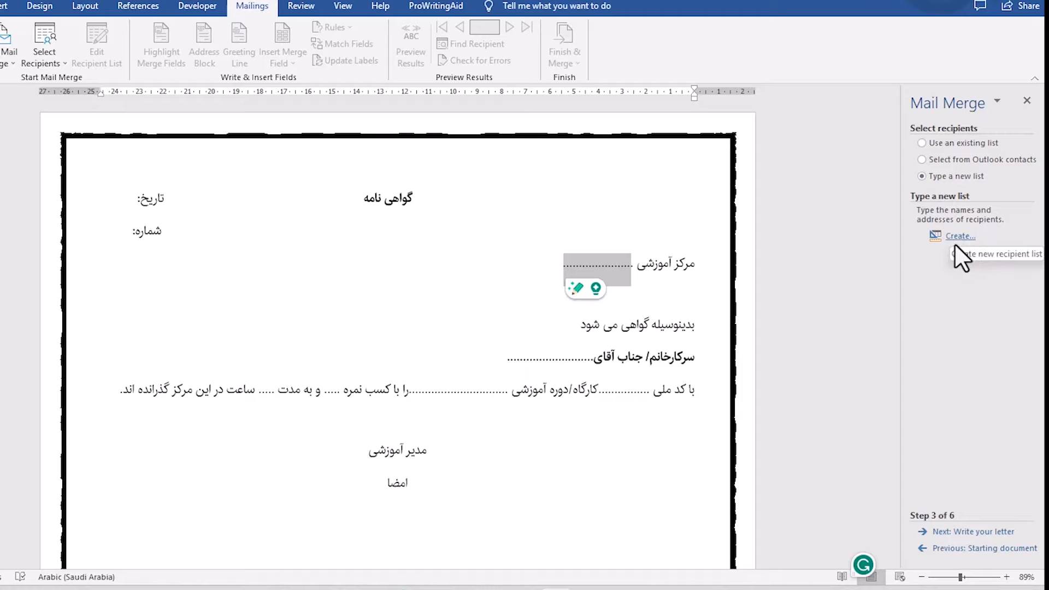
{"action": "left_click", "coordinate": [954, 144]}
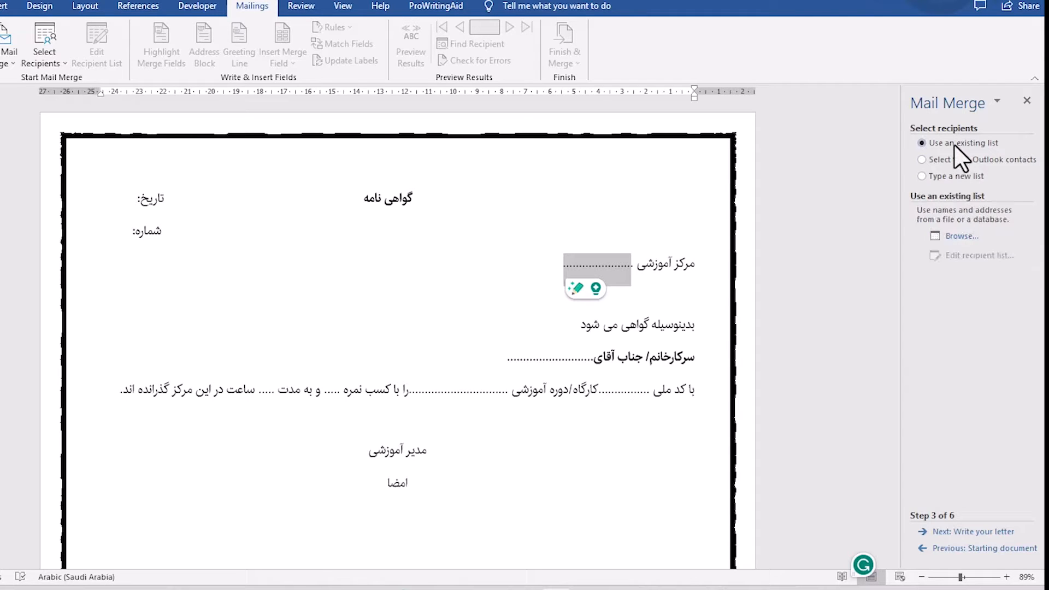
{"action": "left_click", "coordinate": [953, 178]}
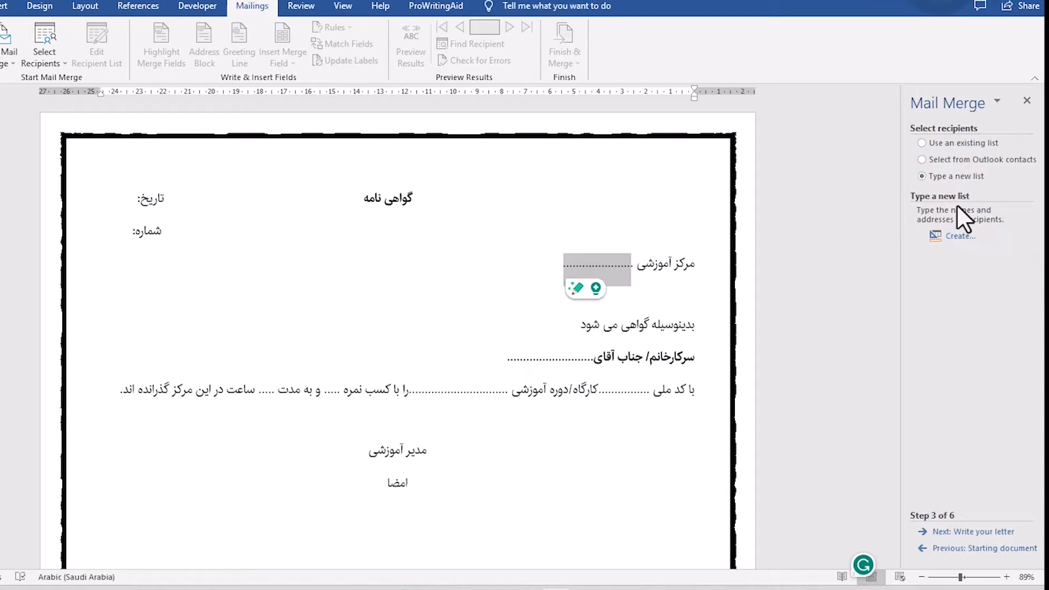
Open a new address list and look through its default columns from Title to E-mail Address.
{"action": "left_click", "coordinate": [957, 237]}
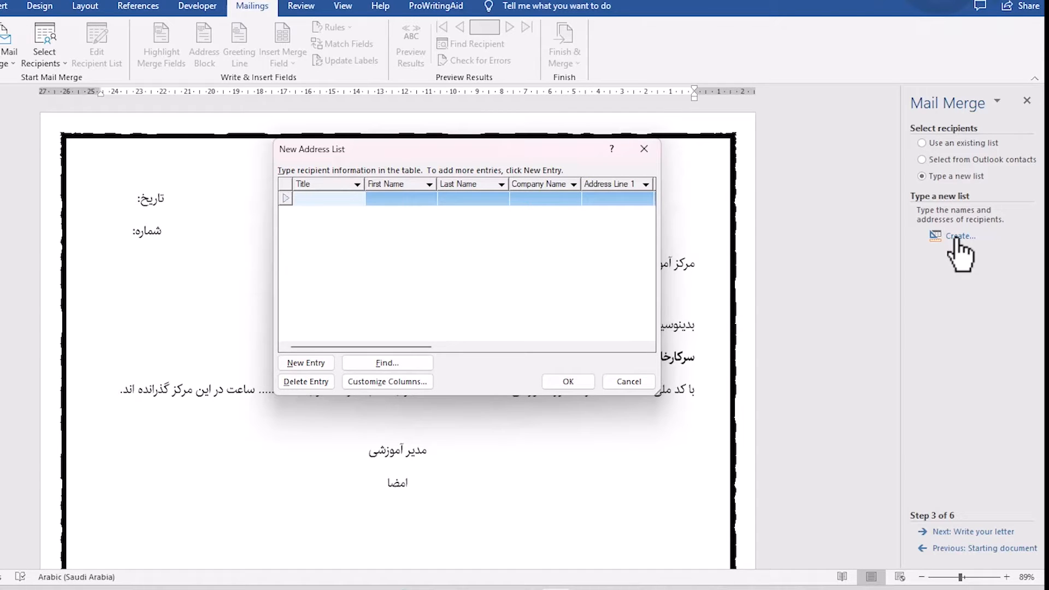
{"action": "left_click_drag", "start_coordinate": [477, 149], "coordinate": [398, 146]}
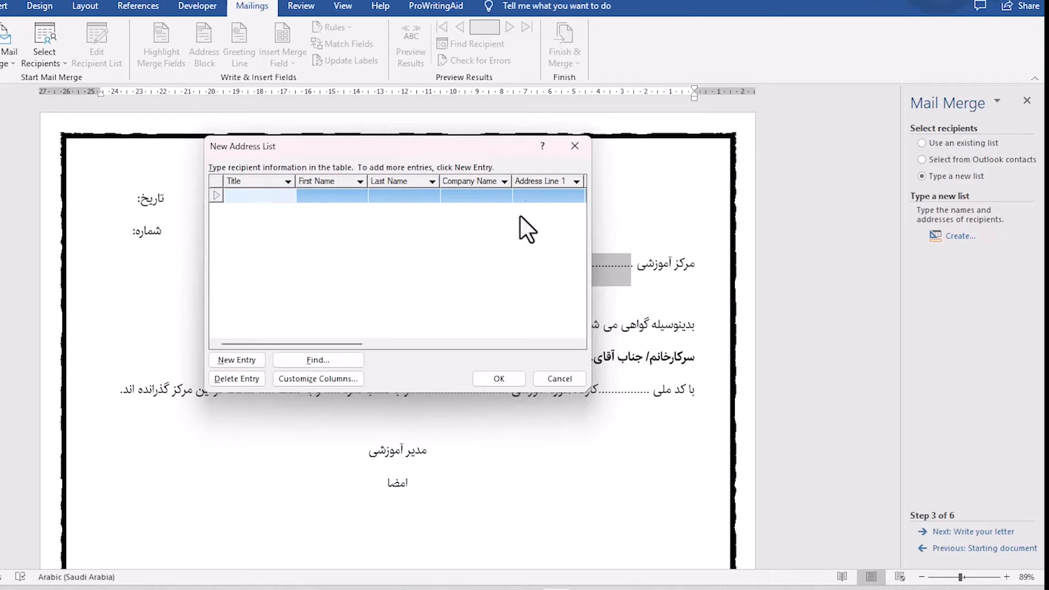
{"action": "left_click_drag", "start_coordinate": [317, 344], "coordinate": [553, 260]}
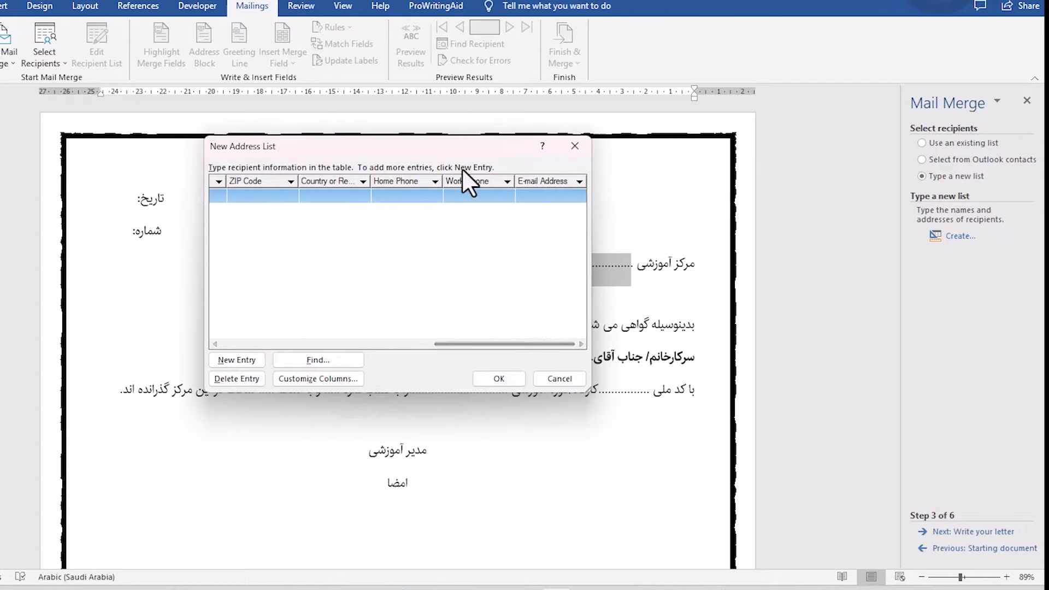
{"action": "left_click_drag", "start_coordinate": [443, 148], "coordinate": [813, 198]}
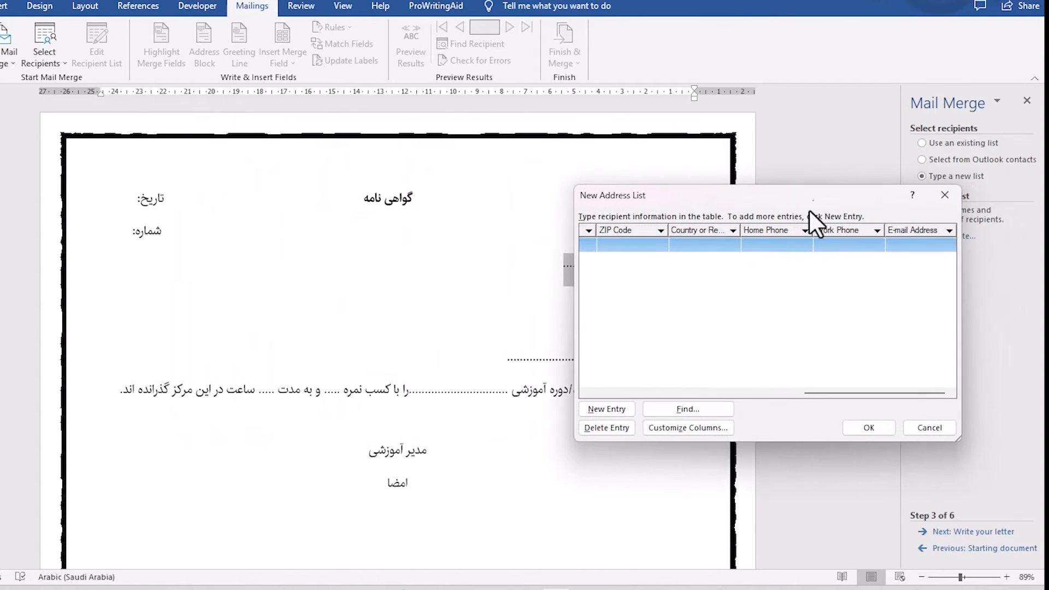
{"action": "left_click_drag", "start_coordinate": [860, 395], "coordinate": [647, 394]}
{"action": "left_click", "coordinate": [627, 411]}
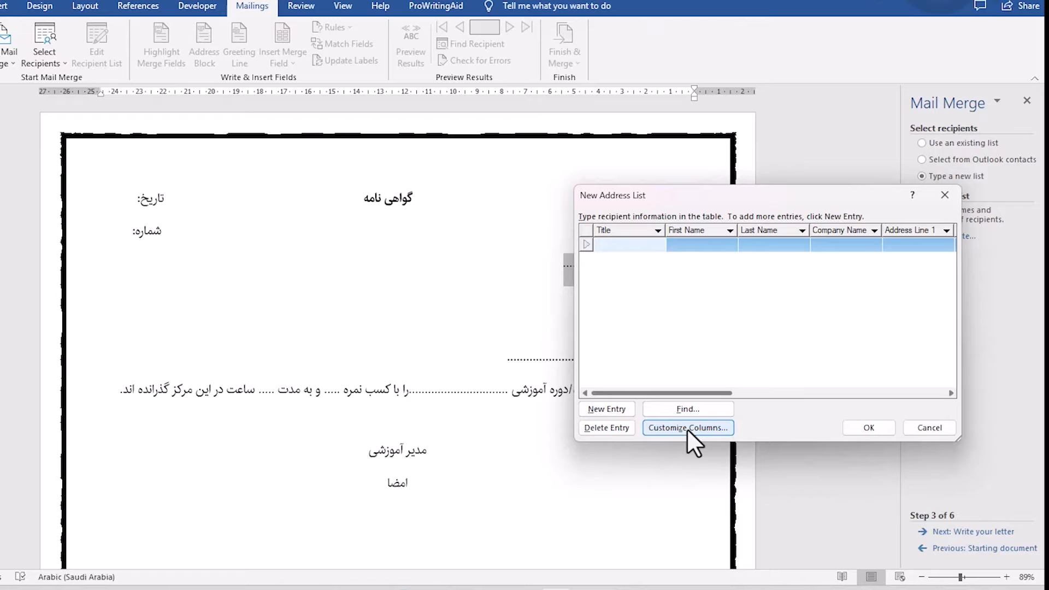
{"action": "left_click", "coordinate": [687, 428]}
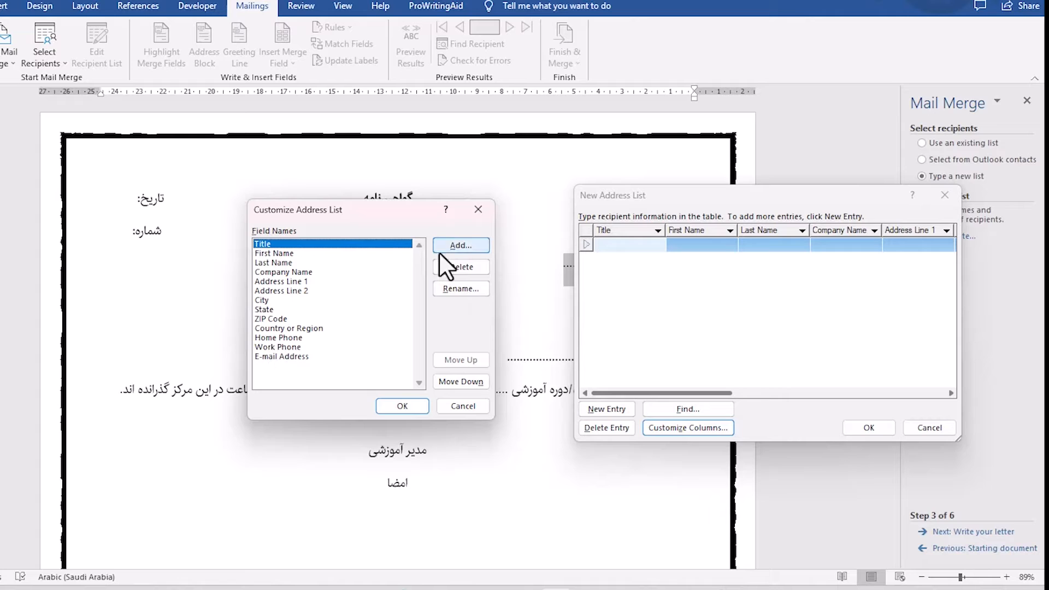
{"action": "left_click", "coordinate": [449, 290]}
{"action": "key", "text": "BackSpace"}
{"action": "type", "text": "عنوان"}
{"action": "left_click", "coordinate": [480, 305]}
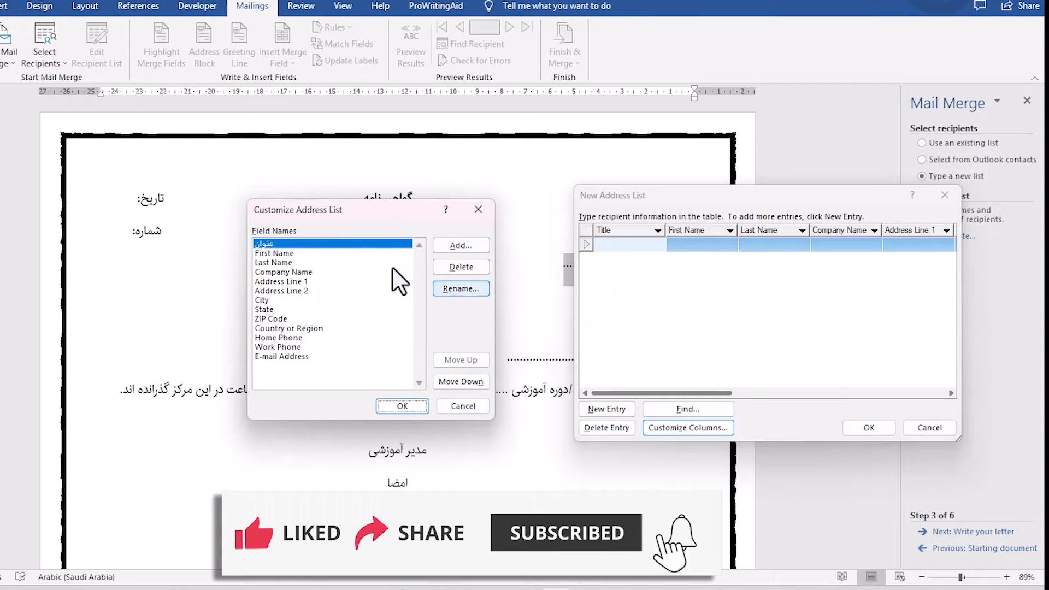
{"action": "left_click_drag", "start_coordinate": [323, 218], "coordinate": [499, 208]}
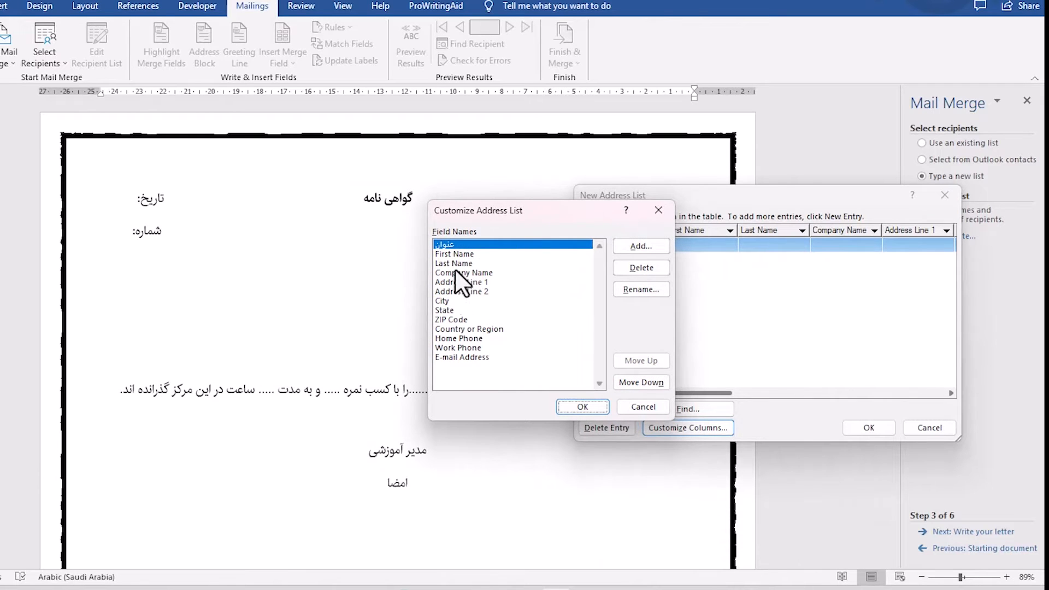
{"action": "left_click", "coordinate": [453, 253]}
{"action": "left_click_drag", "start_coordinate": [599, 221], "coordinate": [320, 225]}
{"action": "left_click", "coordinate": [377, 413]}
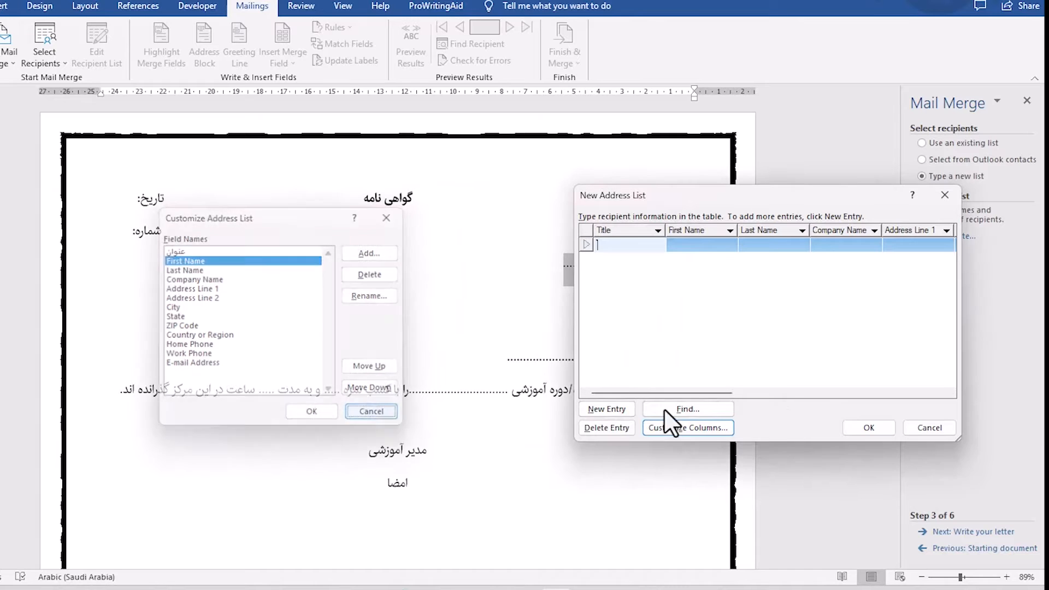
{"action": "left_click", "coordinate": [936, 427]}
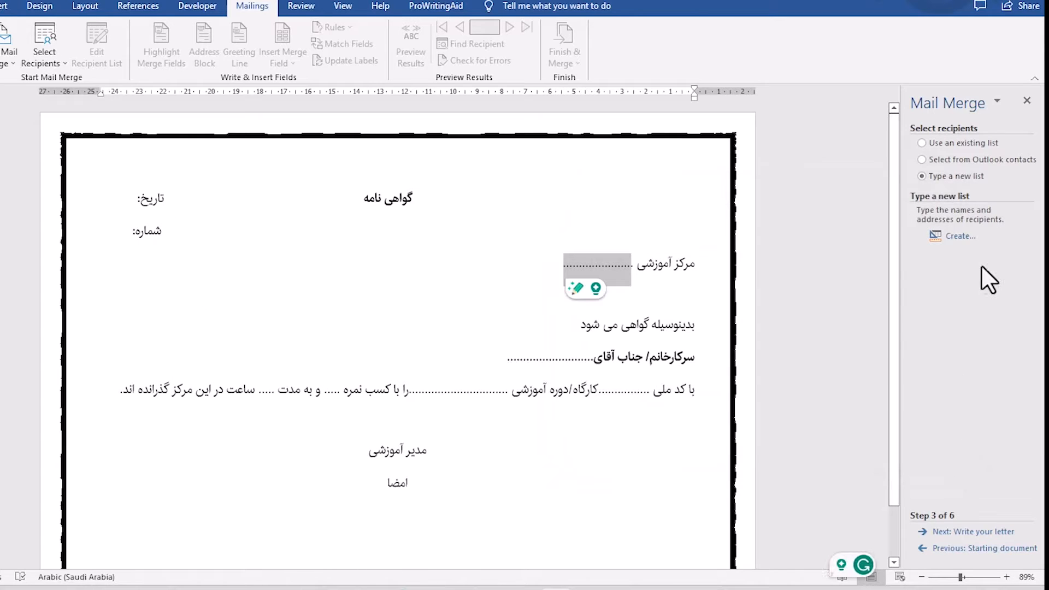
Create a new recipient list and rename its Title column to "مرکز آموزشی".
{"action": "left_click", "coordinate": [960, 236]}
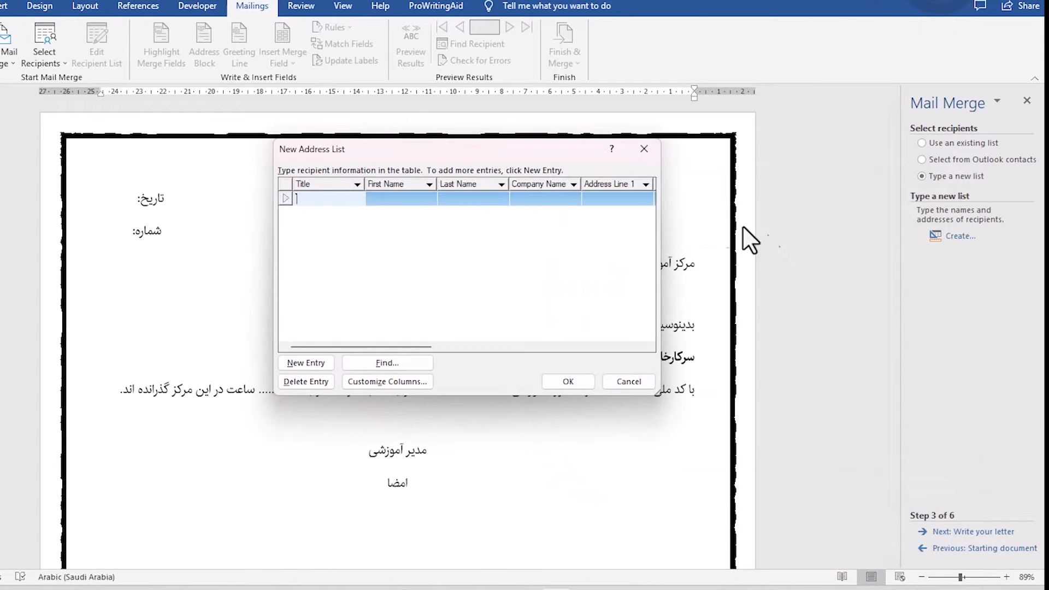
{"action": "left_click_drag", "start_coordinate": [491, 147], "coordinate": [701, 2]}
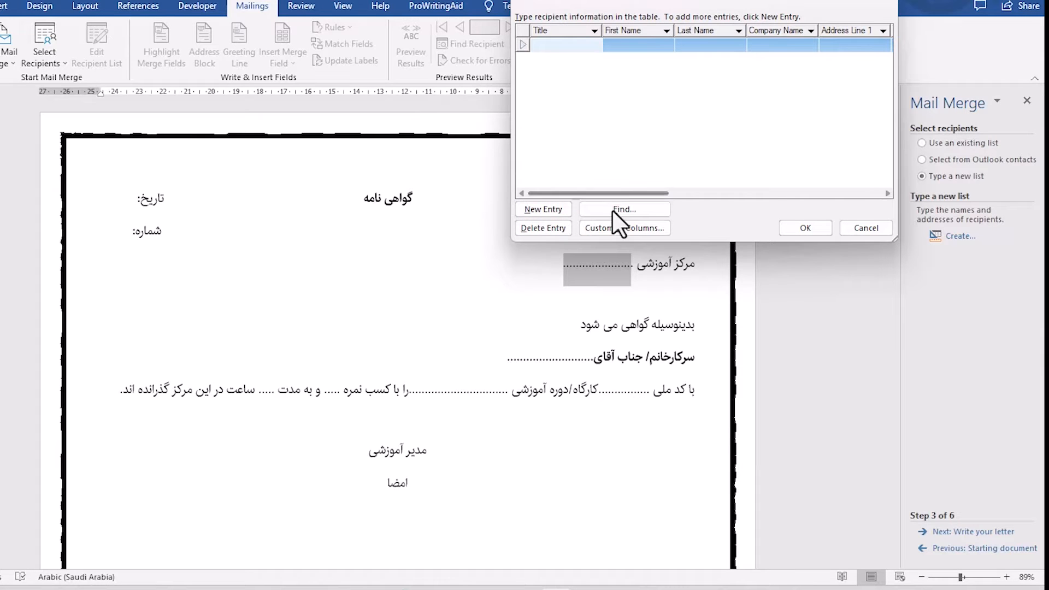
{"action": "left_click", "coordinate": [619, 227]}
{"action": "left_click_drag", "start_coordinate": [250, 217], "coordinate": [316, 293]}
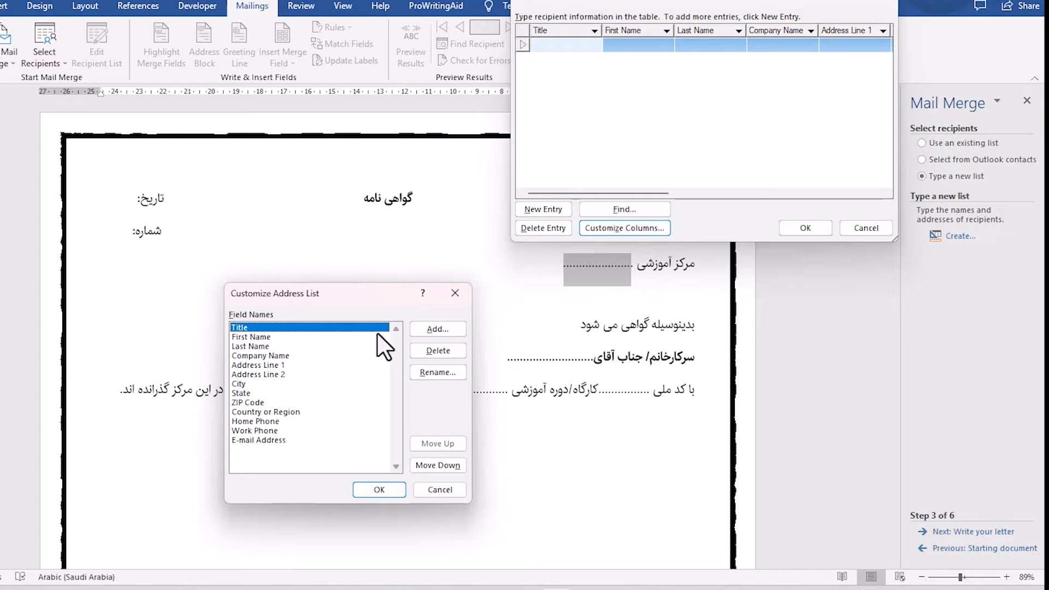
{"action": "left_click", "coordinate": [425, 373]}
{"action": "type", "text": "مرک"}
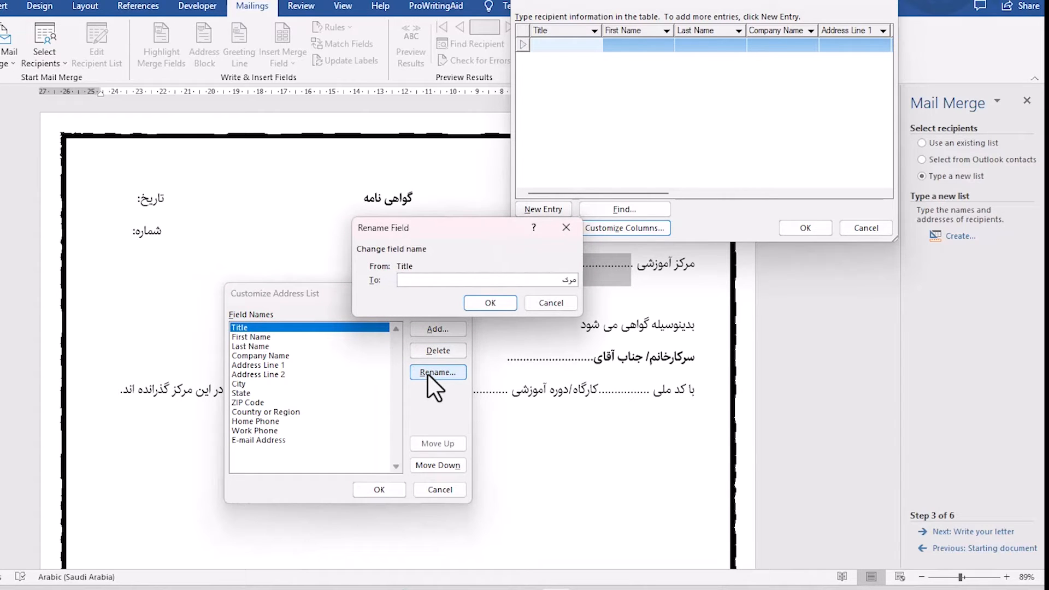
{"action": "type", "text": "ز آموزشی"}
{"action": "left_click", "coordinate": [480, 304]}
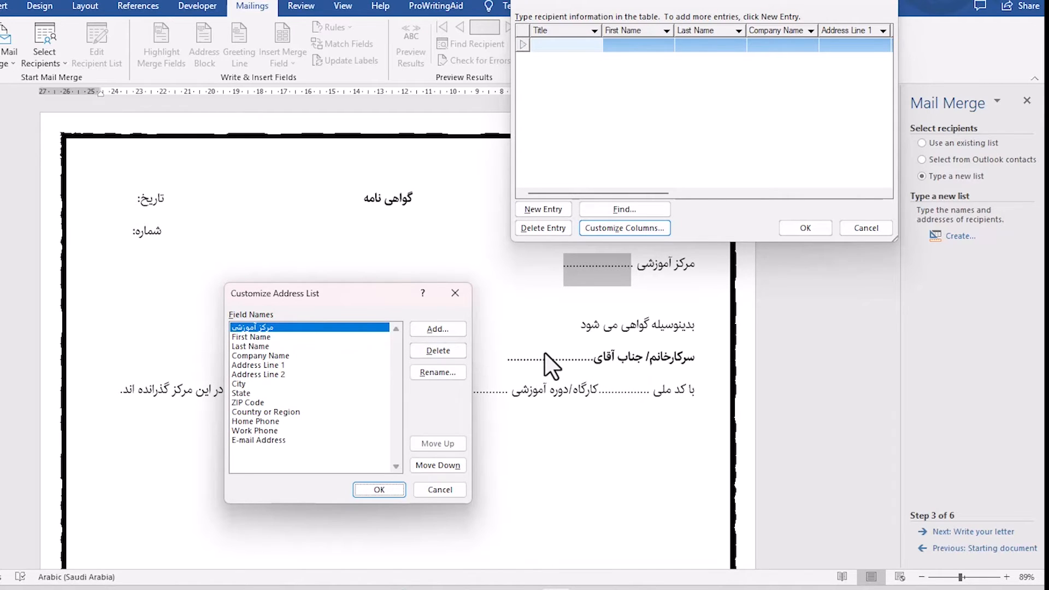
Rename the First Name field of the address list to "نام و نام خانوادگی".
{"action": "left_click", "coordinate": [268, 337]}
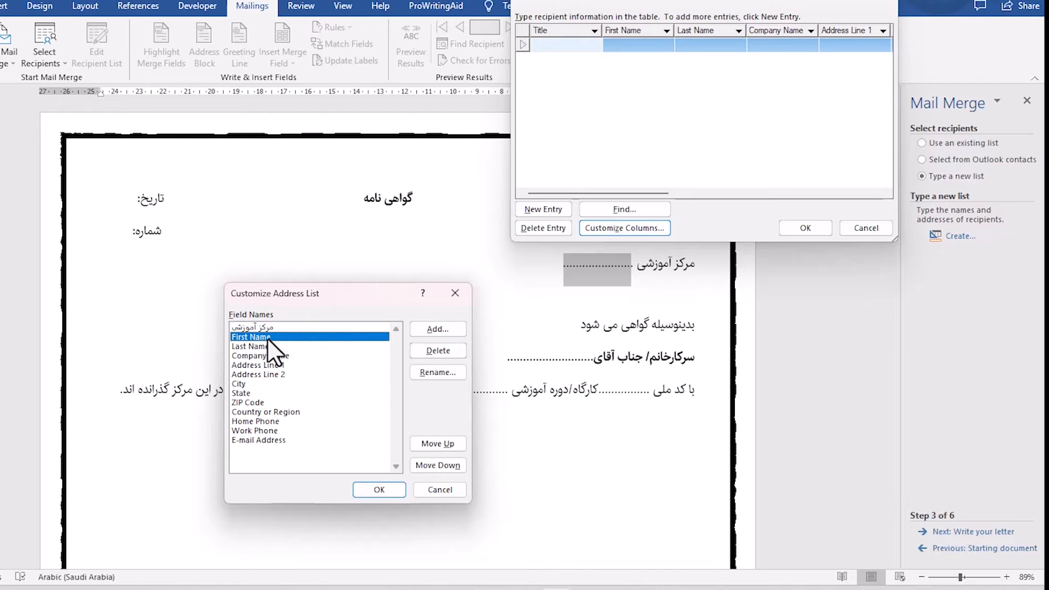
{"action": "left_click", "coordinate": [434, 373]}
{"action": "type", "text": "نام و نام خانوادگی"}
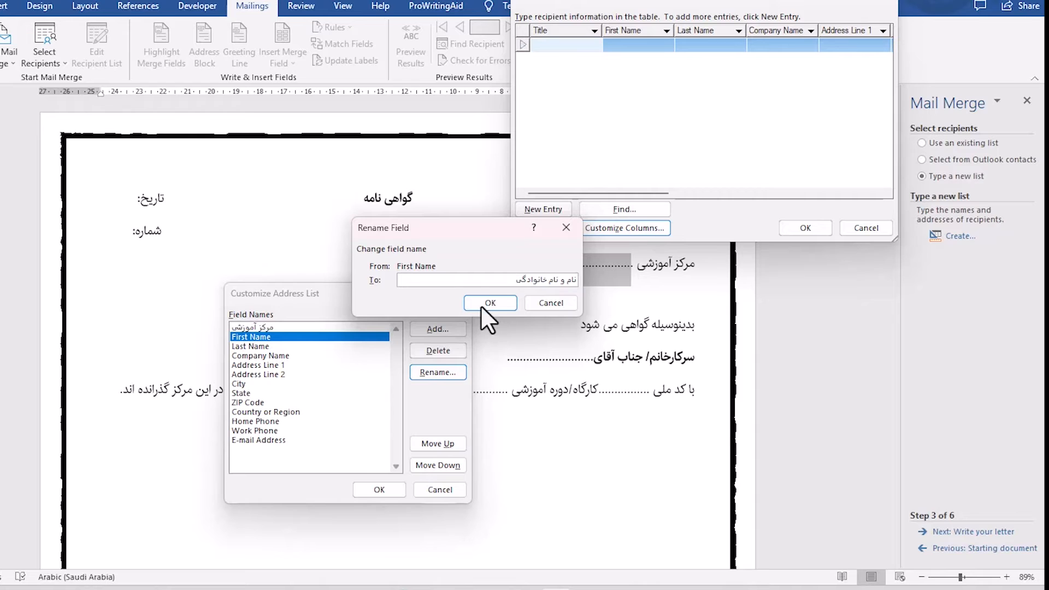
{"action": "left_click", "coordinate": [487, 300]}
Rename the Last Name field of the address list to "کدملی".
{"action": "left_click_drag", "start_coordinate": [337, 300], "coordinate": [306, 225]}
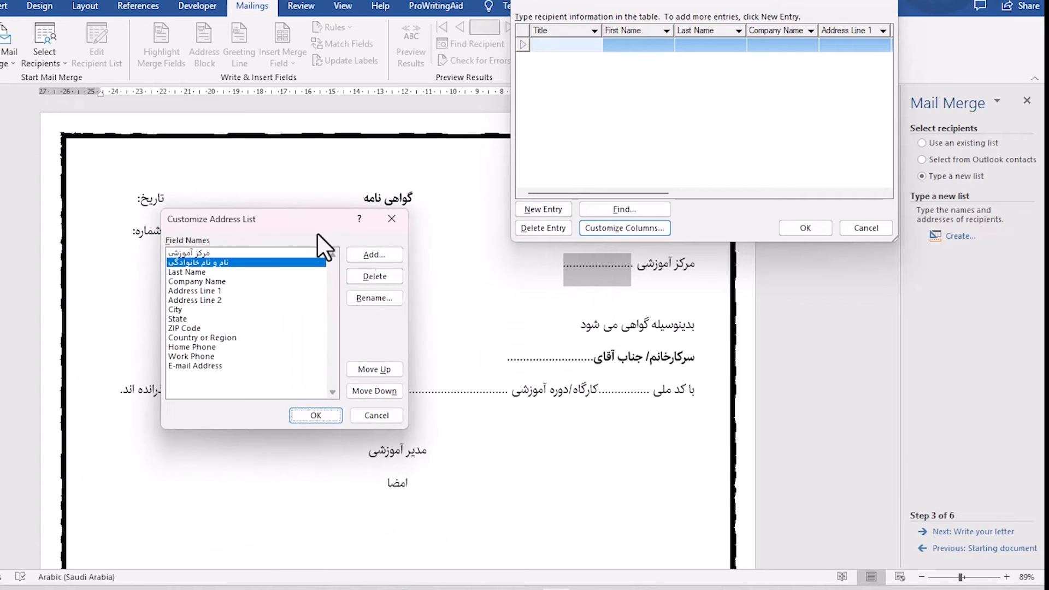
{"action": "left_click", "coordinate": [184, 273]}
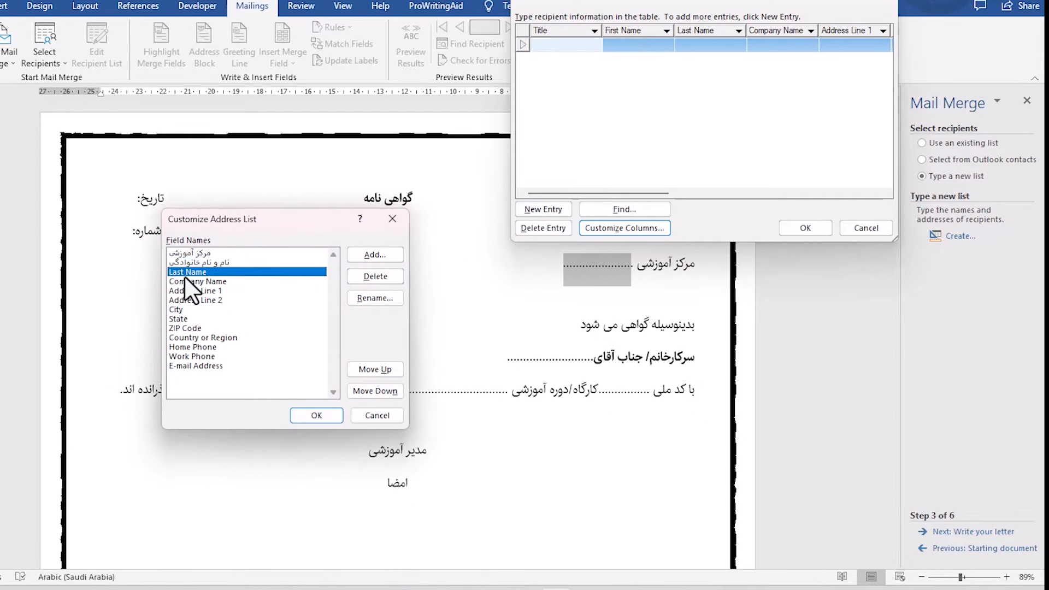
{"action": "left_click", "coordinate": [357, 297]}
{"action": "key", "text": "BackSpace"}
{"action": "type", "text": "کدملی"}
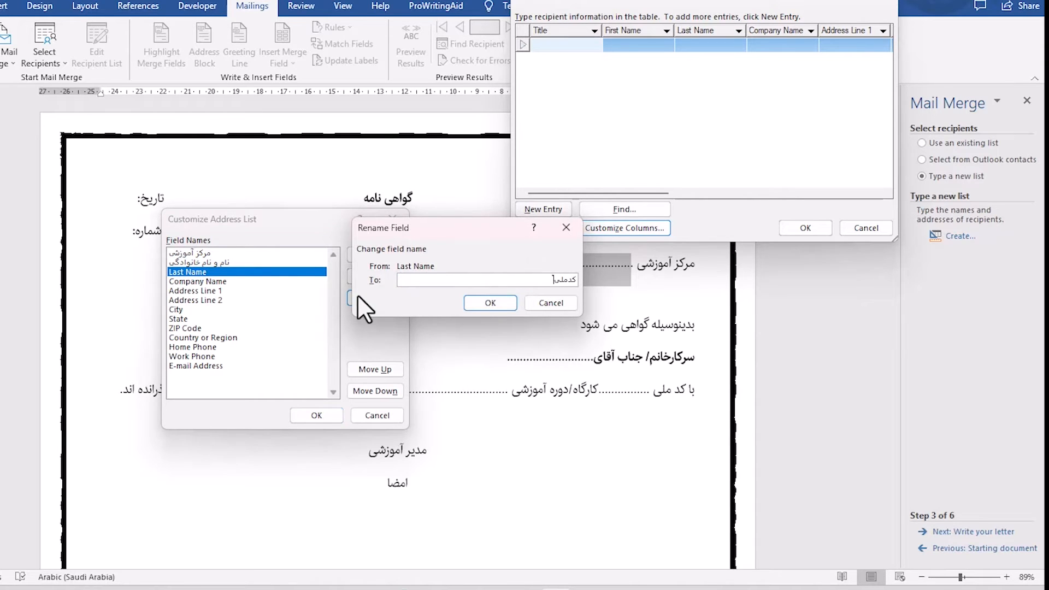
{"action": "left_click", "coordinate": [503, 301]}
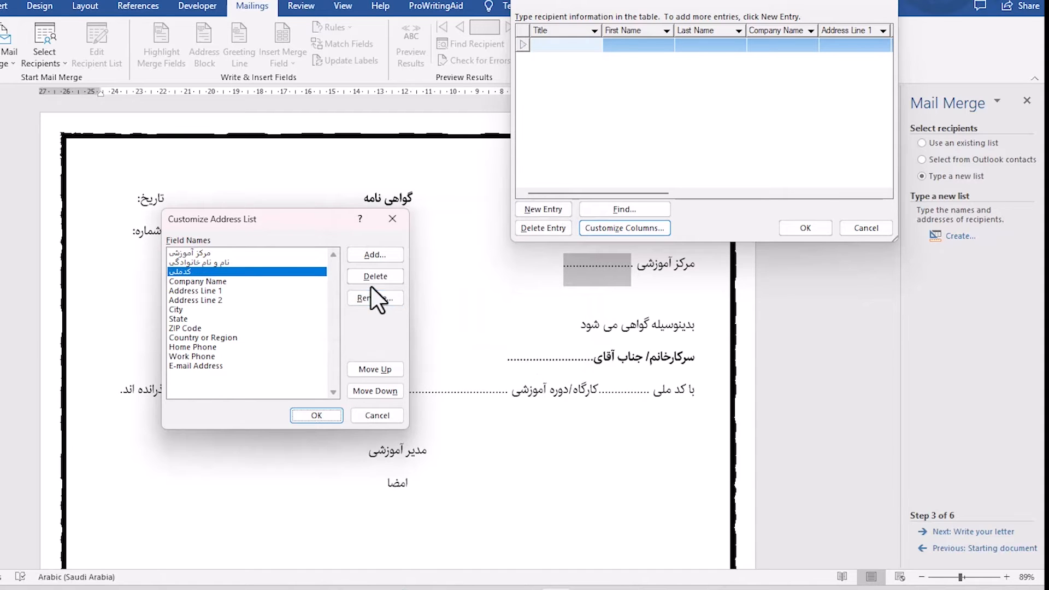
Rename the Company Name field of the address list to "دوره آموزشی".
{"action": "left_click", "coordinate": [215, 282]}
{"action": "left_click", "coordinate": [379, 297]}
{"action": "type", "text": "دو"}
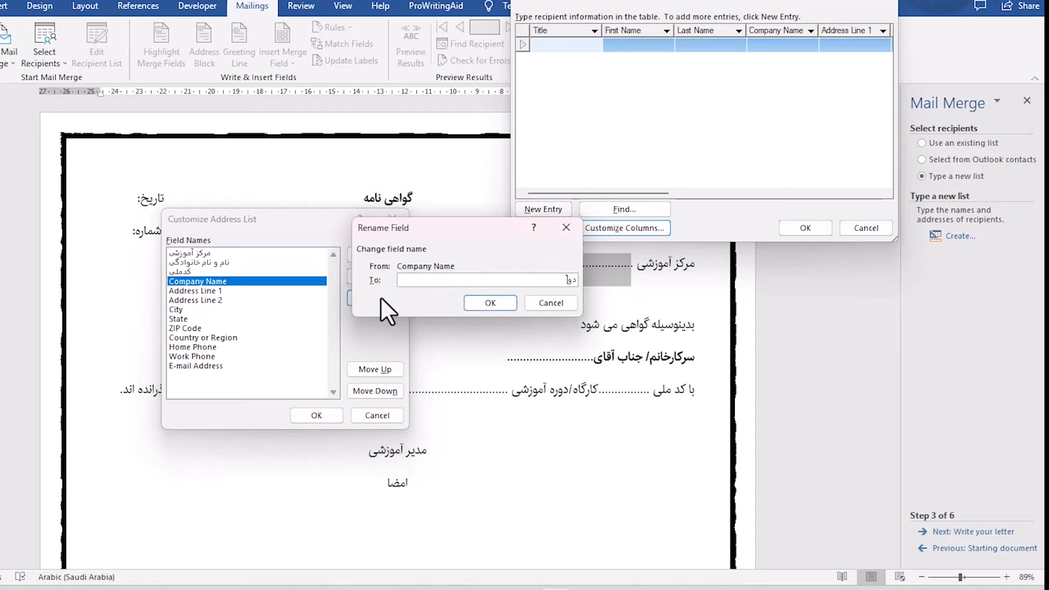
{"action": "type", "text": "ره آموزشی"}
{"action": "left_click", "coordinate": [491, 303]}
Uncover the certificate's score blank and rename the Address Line 1 field to "نمره".
{"action": "left_click_drag", "start_coordinate": [277, 225], "coordinate": [551, 287]}
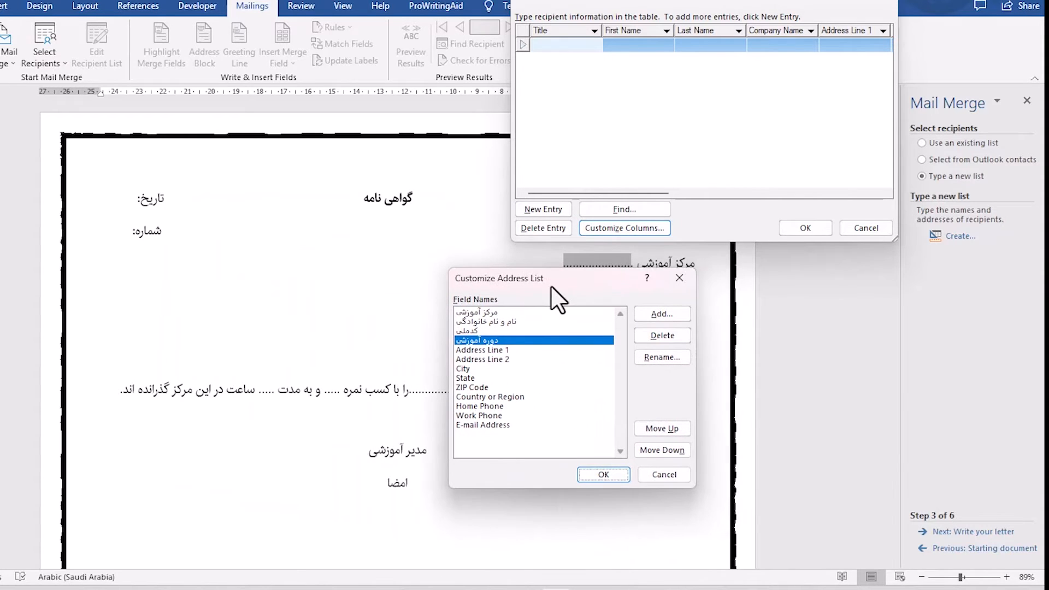
{"action": "left_click", "coordinate": [488, 350]}
{"action": "left_click", "coordinate": [647, 356]}
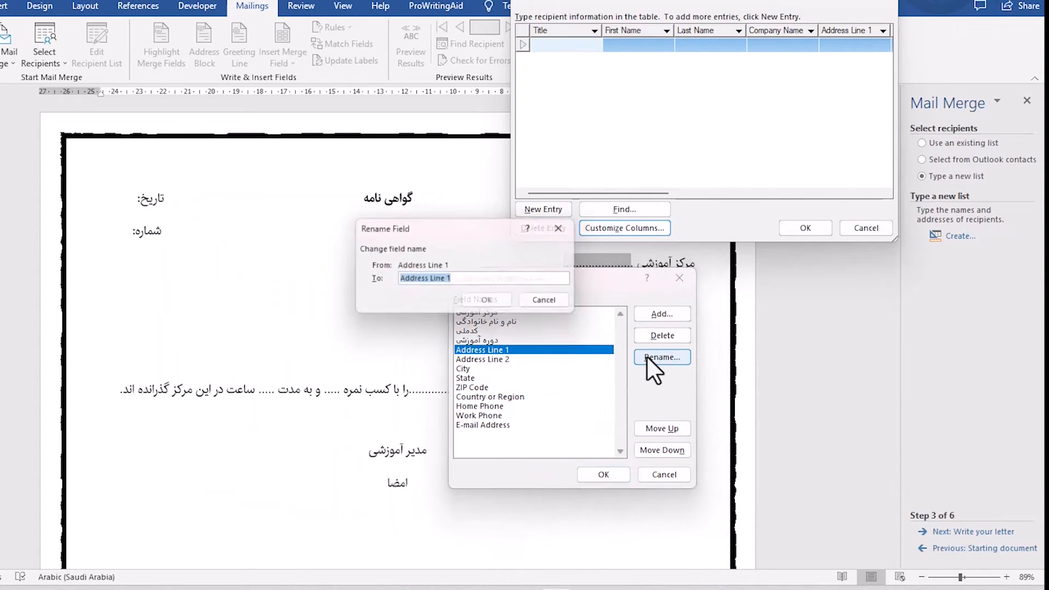
{"action": "type", "text": "نمره"}
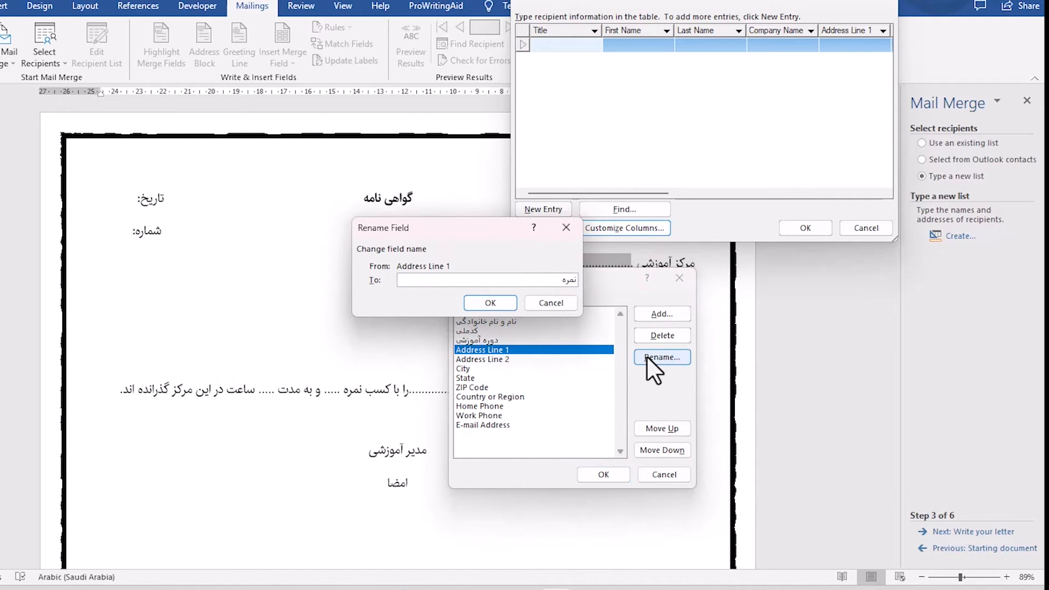
{"action": "left_click", "coordinate": [490, 303]}
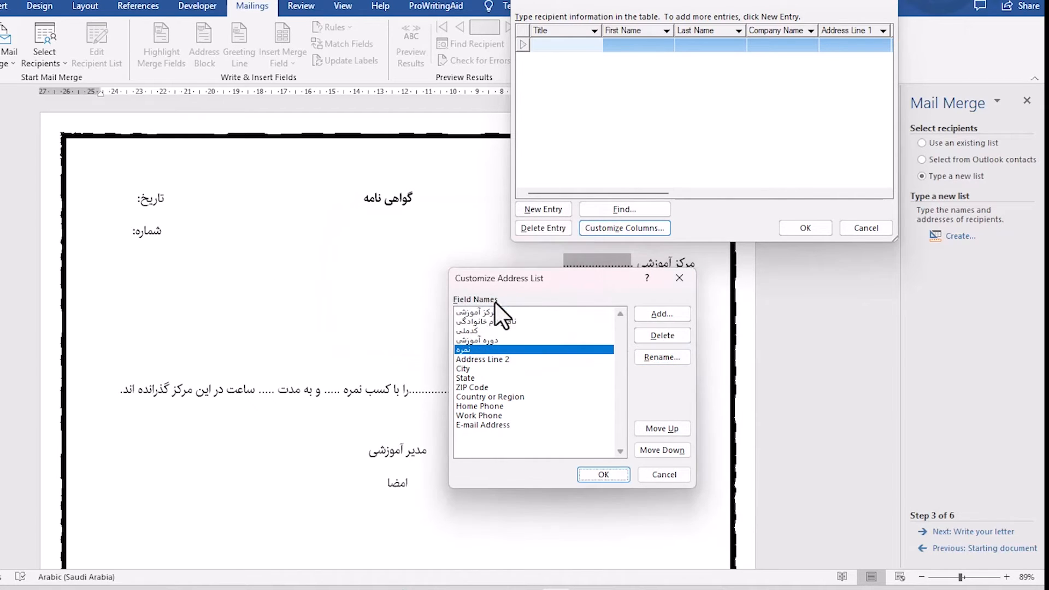
Rename the Address Line 2 field of the address list to "مدت".
{"action": "left_click", "coordinate": [471, 360]}
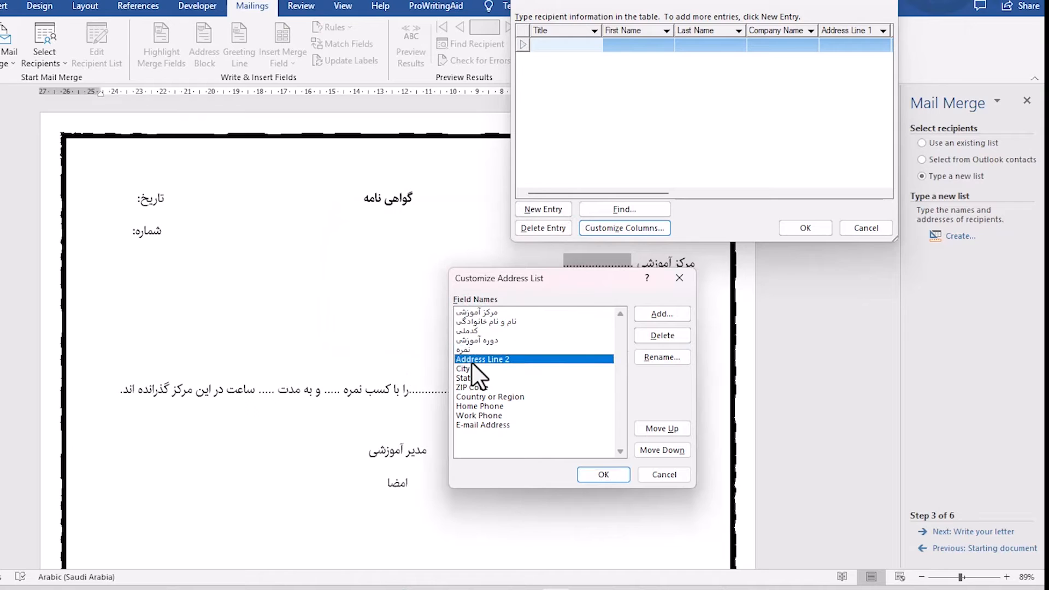
{"action": "left_click", "coordinate": [680, 358]}
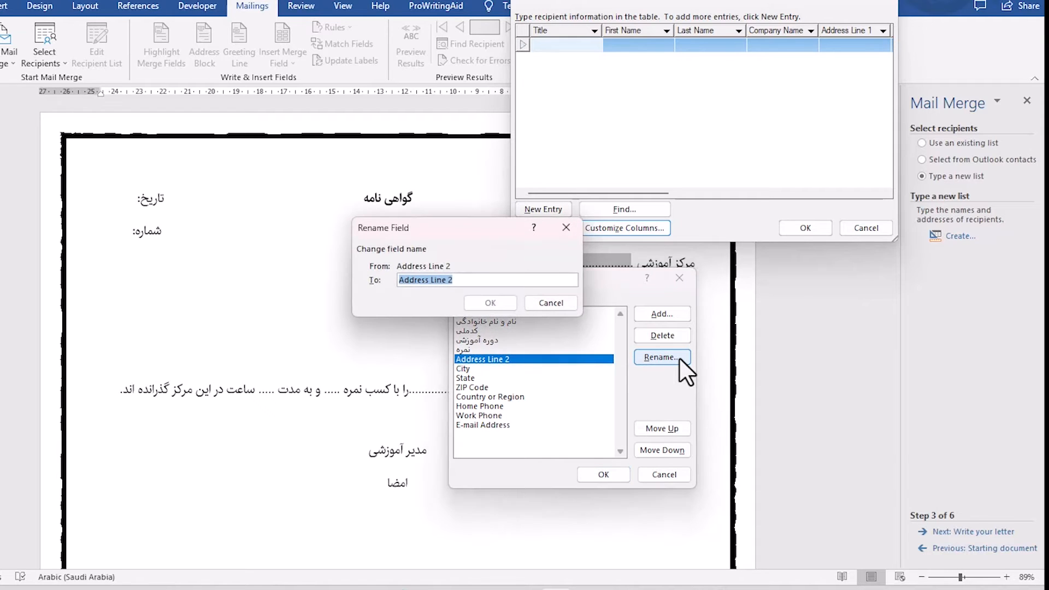
{"action": "type", "text": "مدت"}
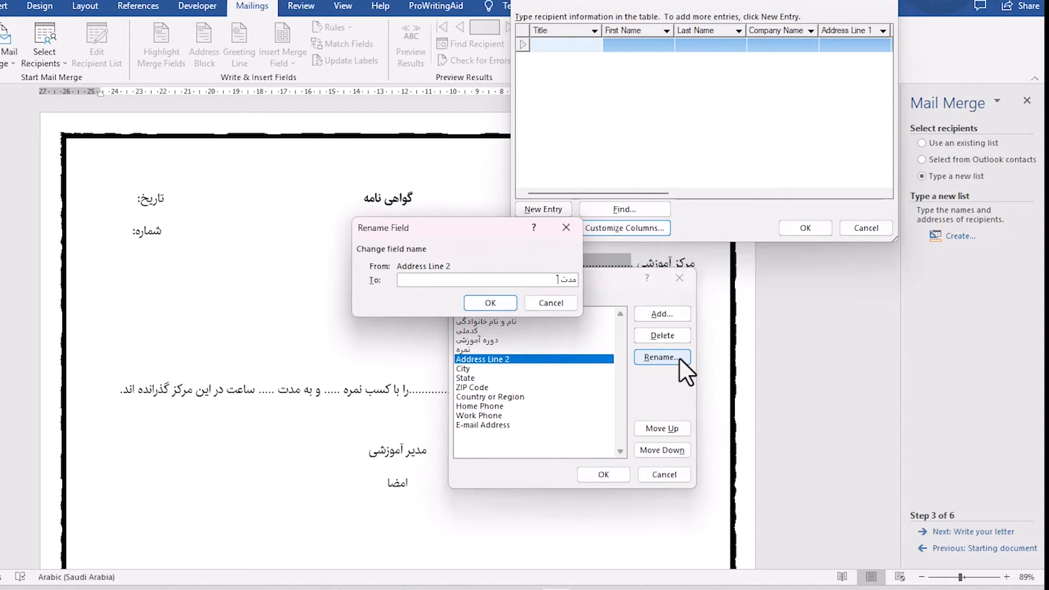
{"action": "left_click", "coordinate": [486, 302]}
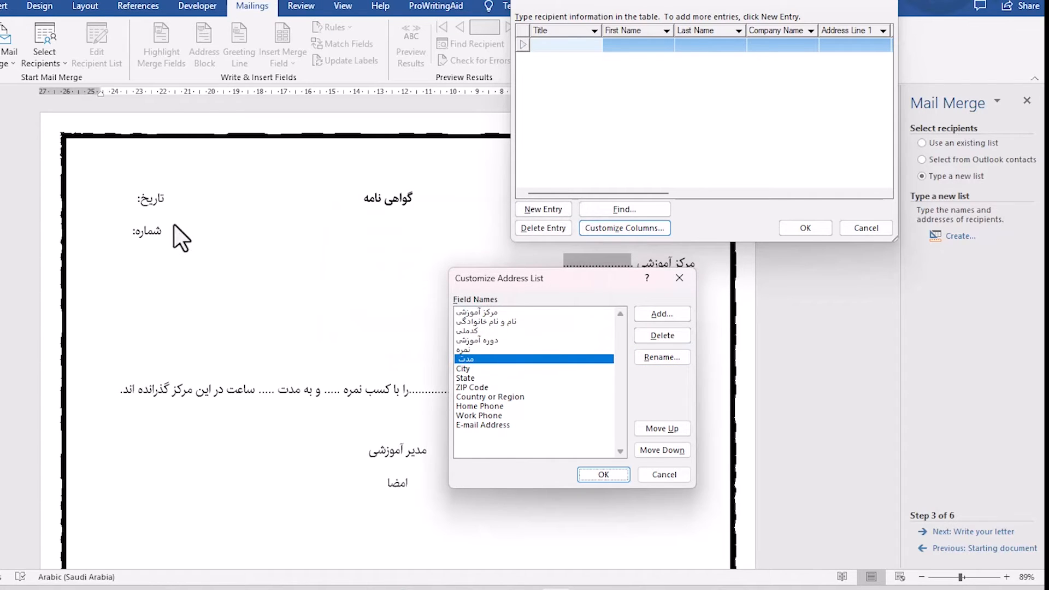
Rename the City field of the address list to "تاریخ".
{"action": "left_click", "coordinate": [467, 369]}
{"action": "left_click", "coordinate": [681, 361]}
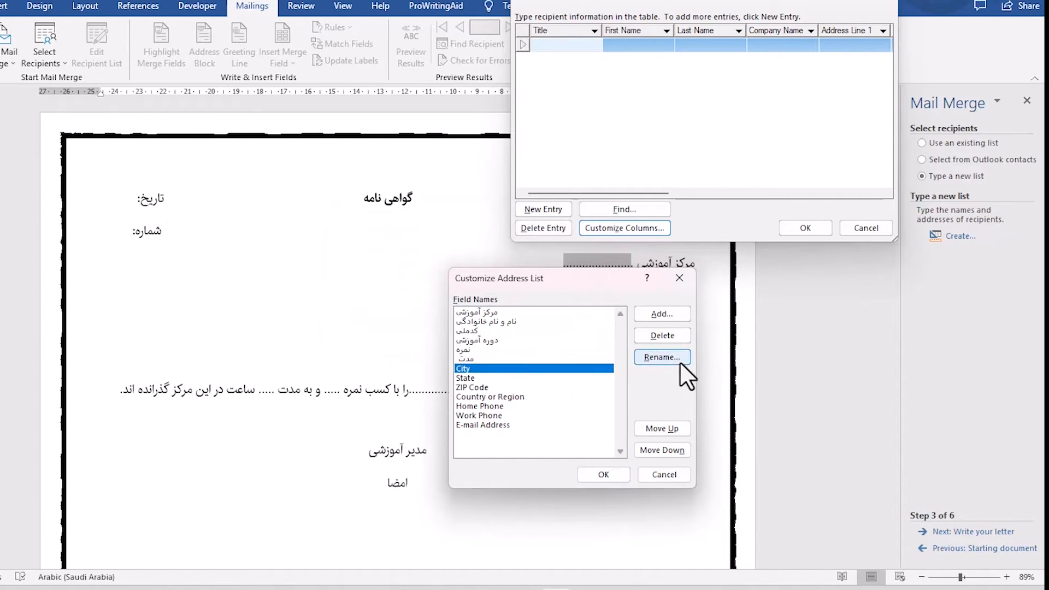
{"action": "type", "text": "تاریخ"}
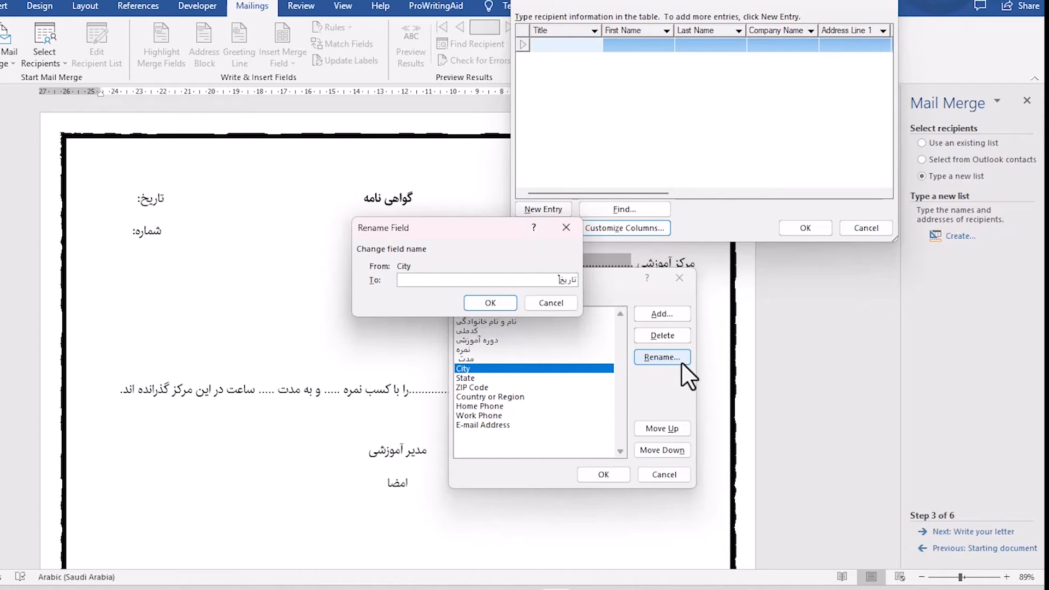
{"action": "left_click", "coordinate": [483, 304]}
{"action": "left_click", "coordinate": [466, 378]}
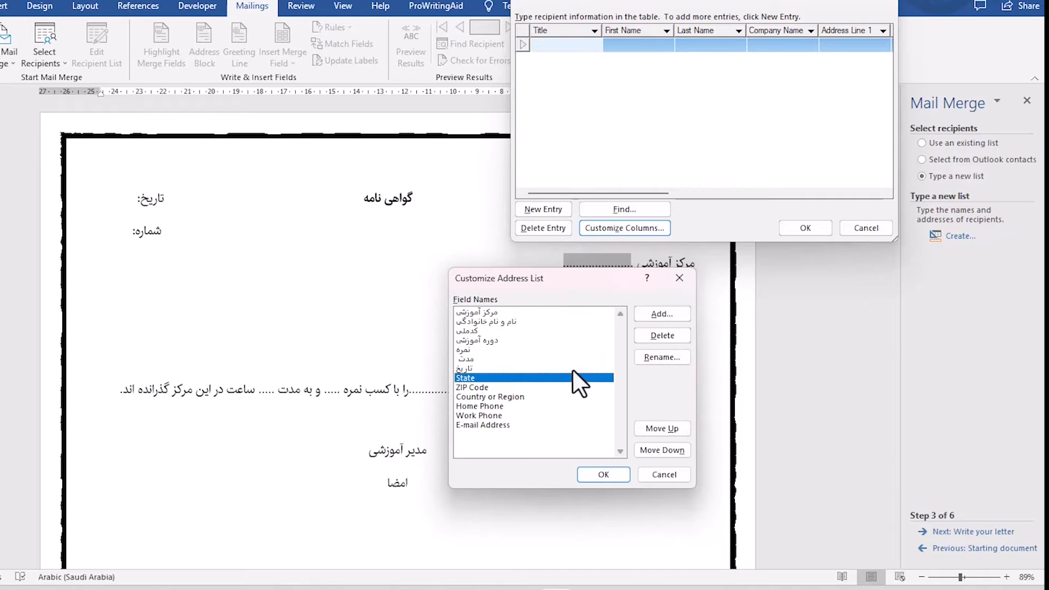
{"action": "left_click", "coordinate": [660, 358]}
{"action": "type", "text": "ش"}
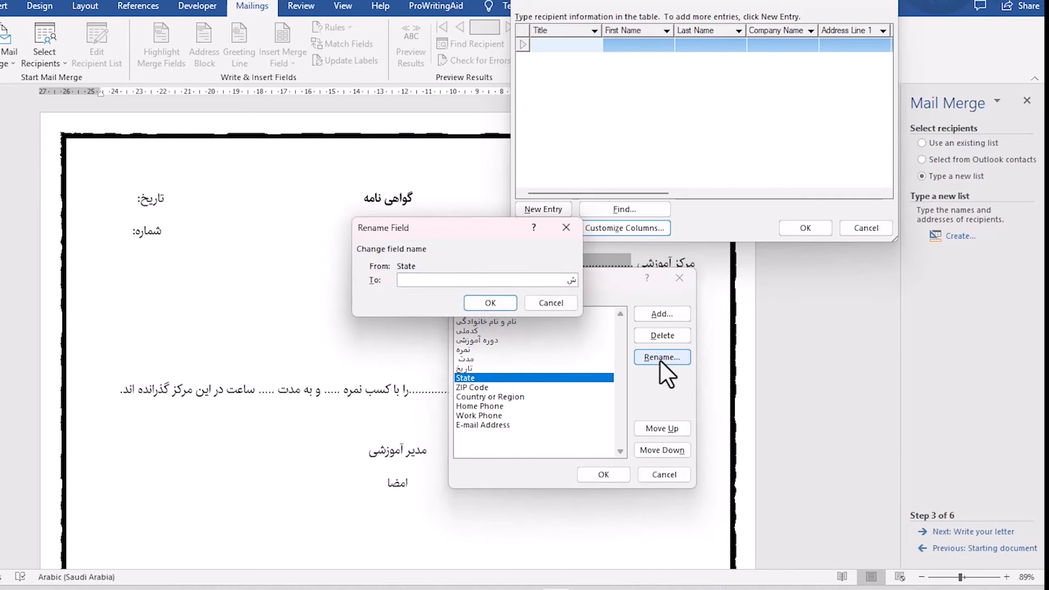
{"action": "left_click", "coordinate": [561, 305]}
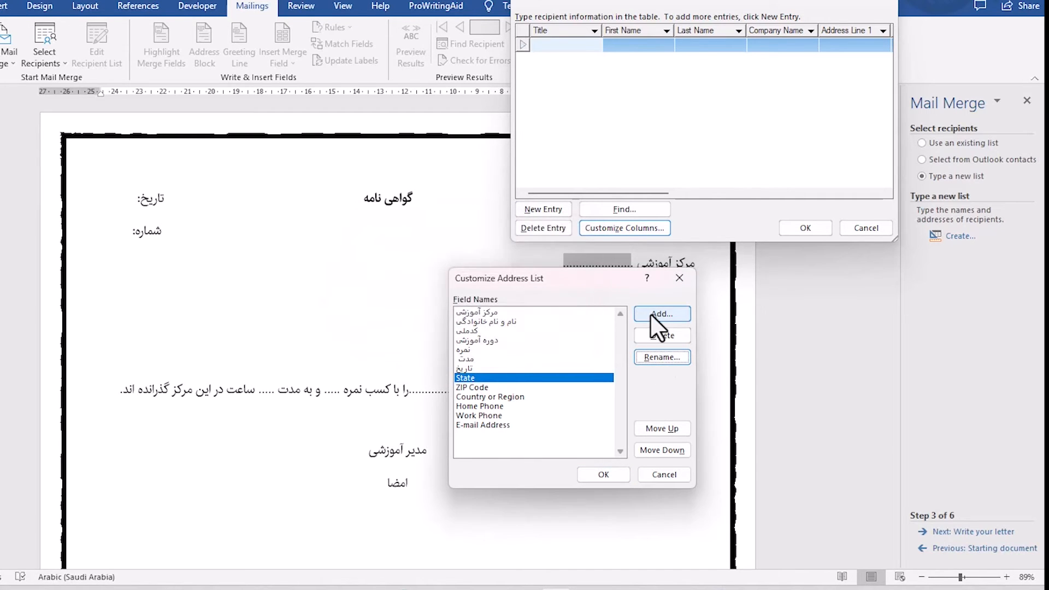
Add a new field named "شماره" to the address list after the State field.
{"action": "left_click", "coordinate": [653, 314]}
{"action": "type", "text": "شما"}
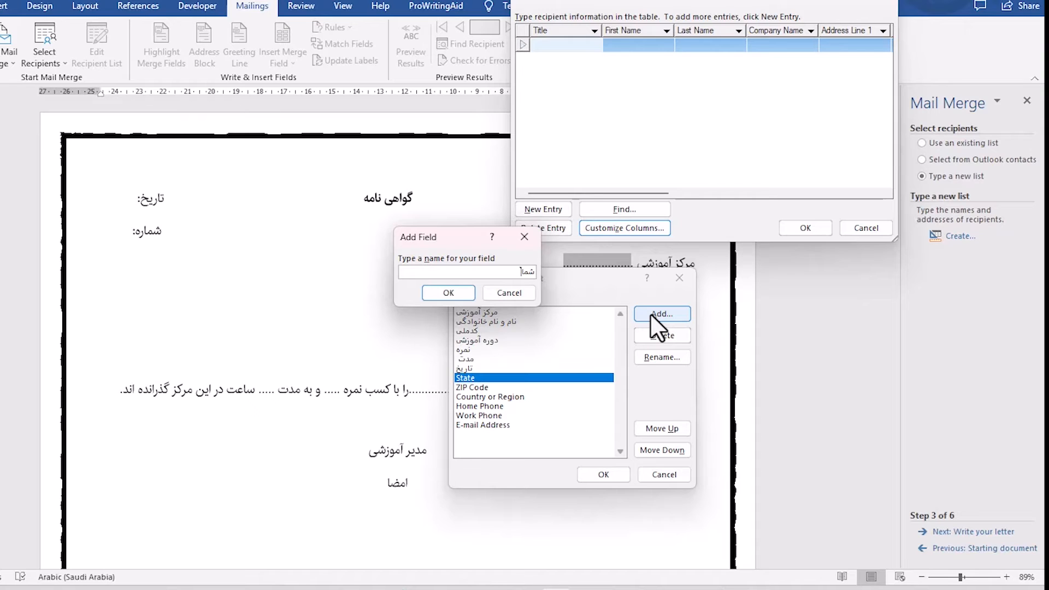
{"action": "type", "text": "ره"}
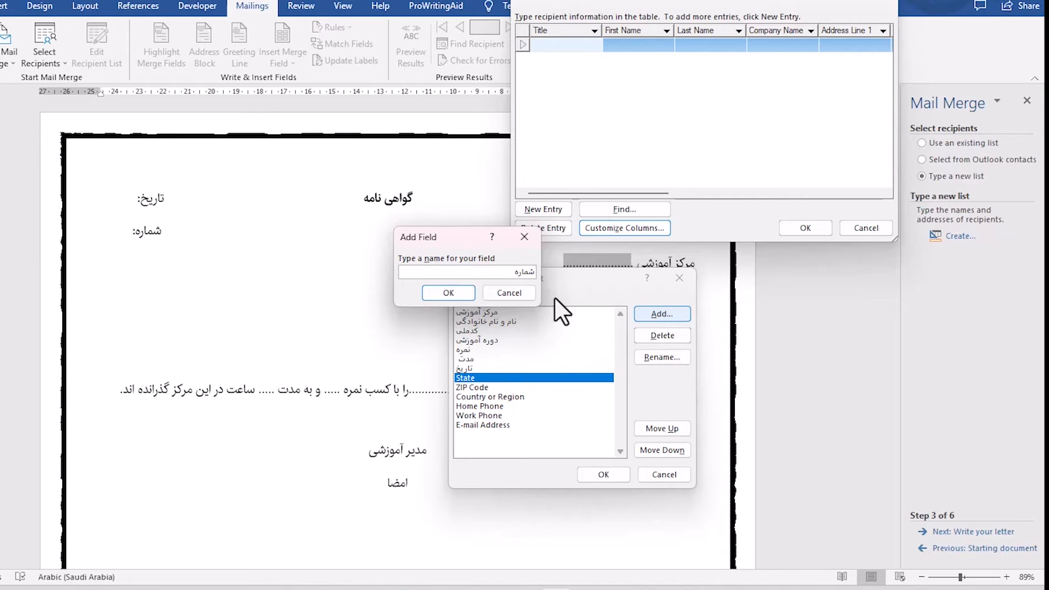
{"action": "left_click", "coordinate": [451, 293]}
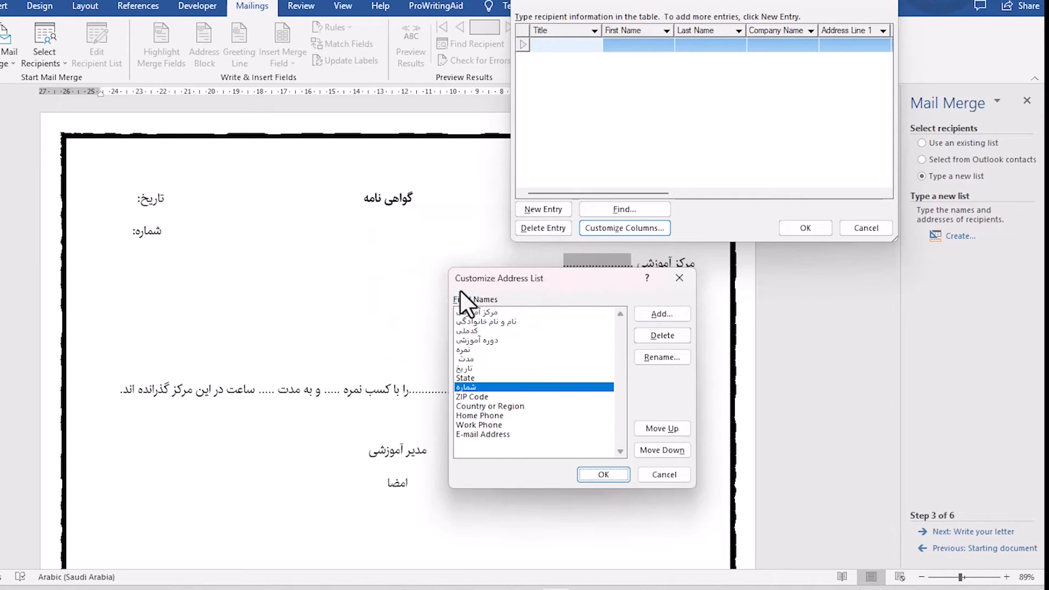
Delete the unused ZIP Code, E-mail Address, Work Phone, Home Phone and Country or Region fields from the address list.
{"action": "left_click", "coordinate": [481, 398]}
{"action": "left_click", "coordinate": [660, 336]}
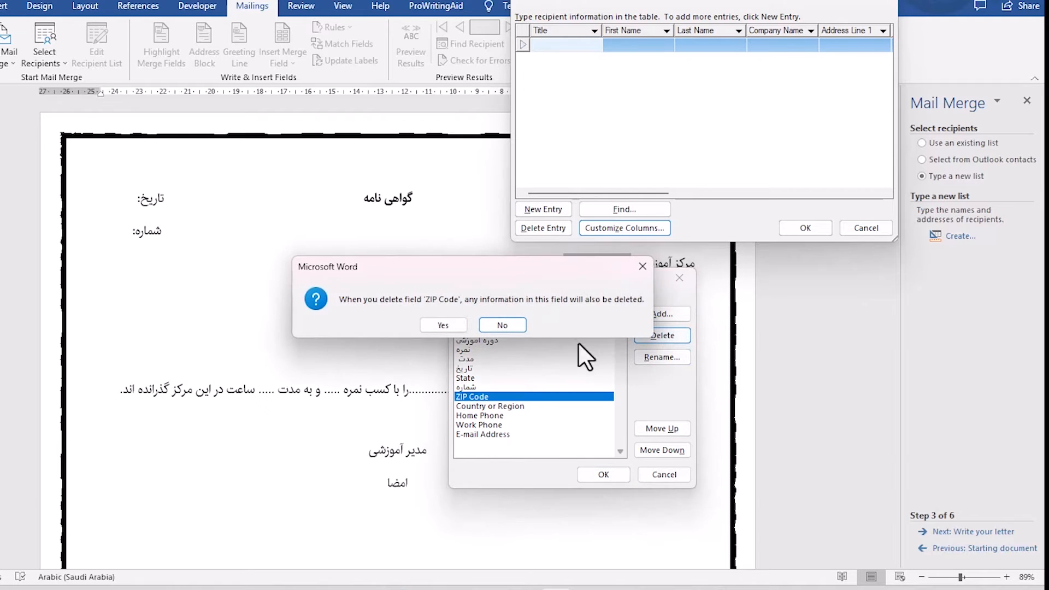
{"action": "left_click", "coordinate": [444, 325]}
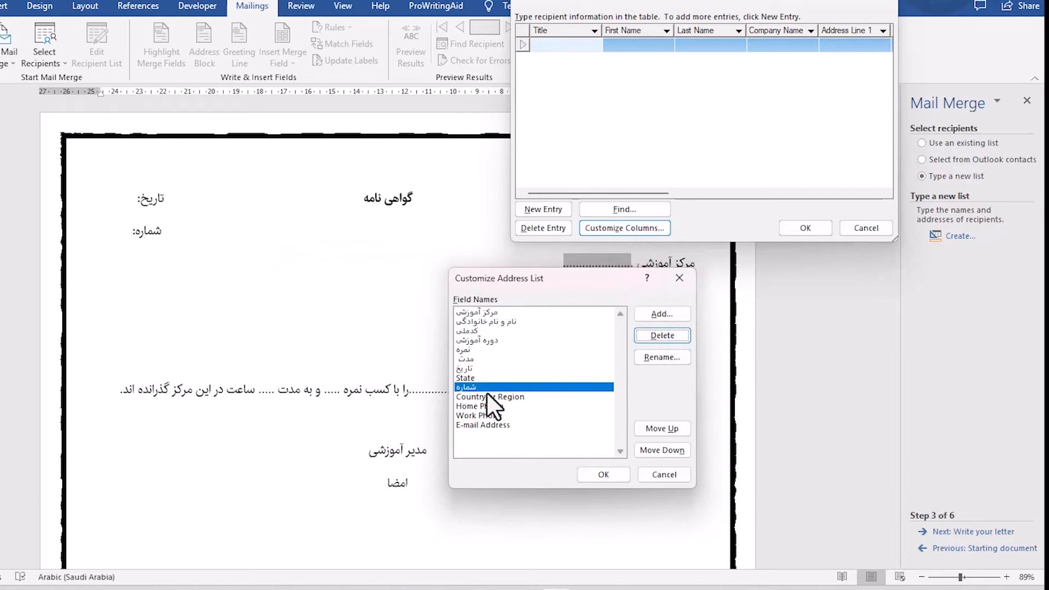
{"action": "left_click", "coordinate": [493, 426]}
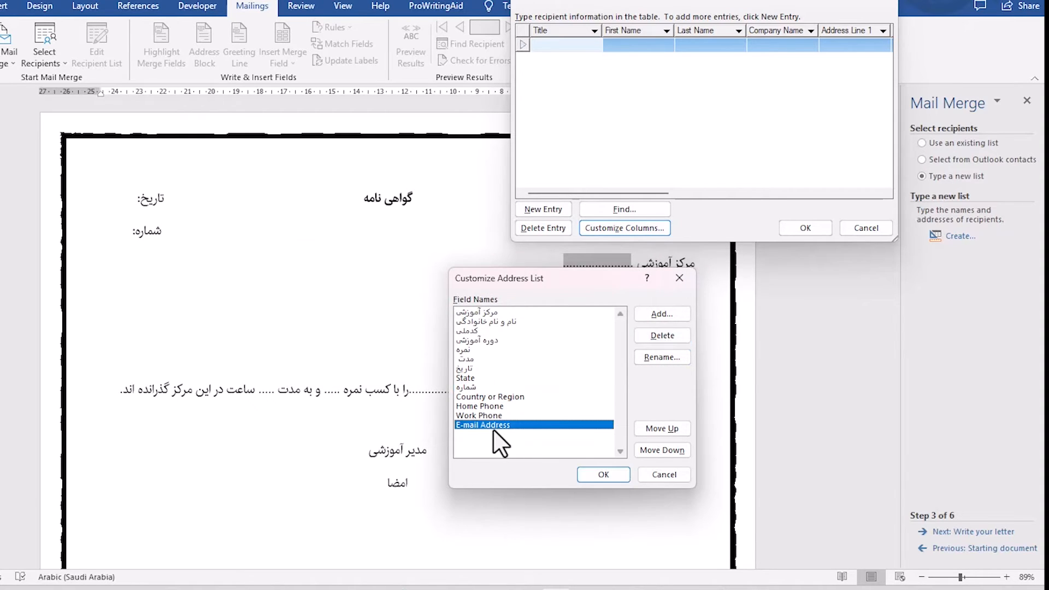
{"action": "left_click", "coordinate": [642, 332]}
{"action": "left_click", "coordinate": [441, 327]}
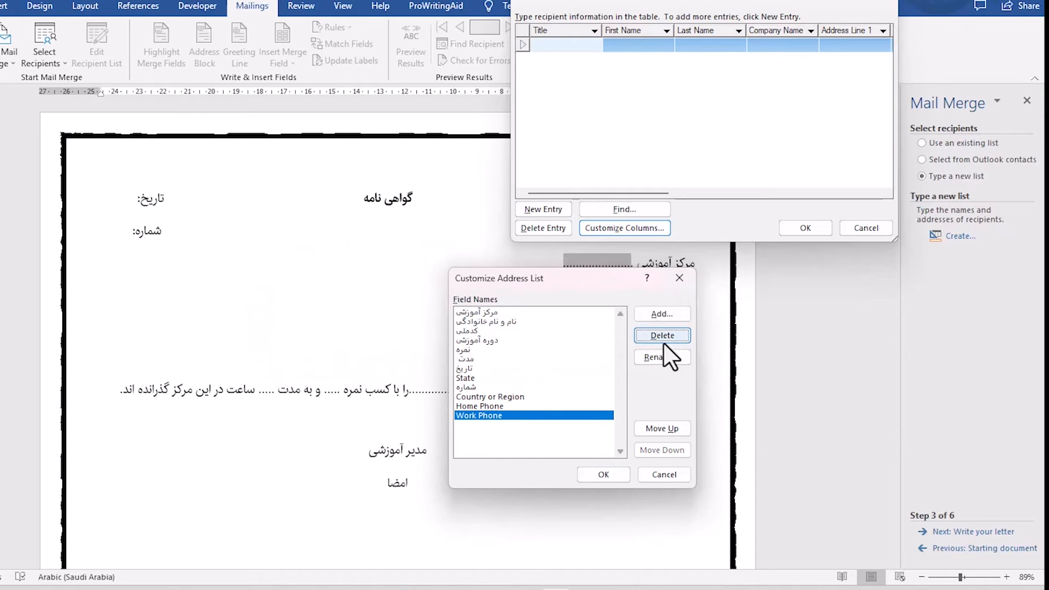
{"action": "left_click", "coordinate": [661, 341]}
{"action": "left_click", "coordinate": [456, 326]}
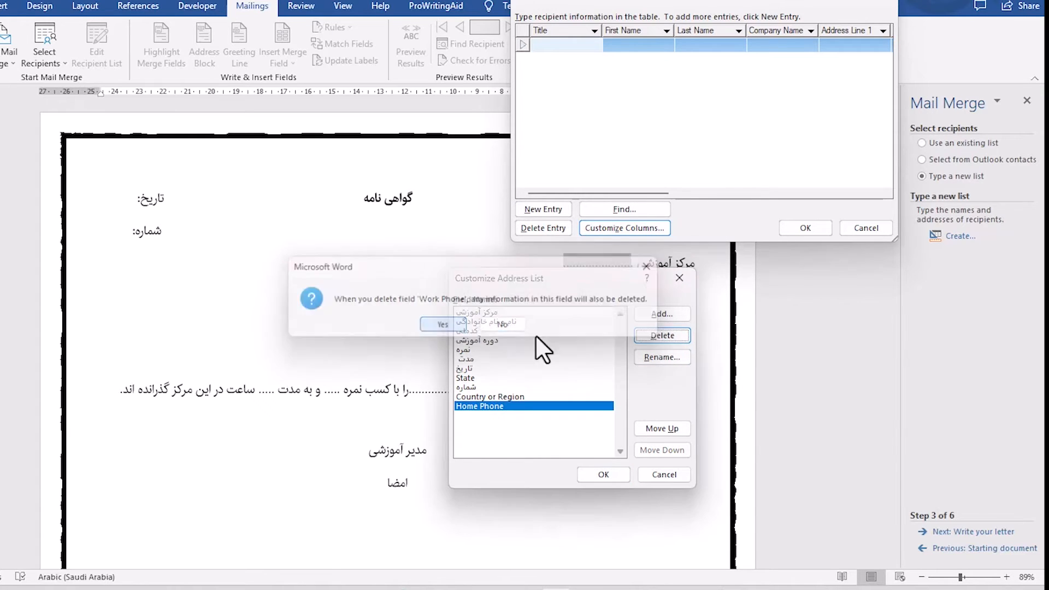
{"action": "left_click", "coordinate": [659, 336]}
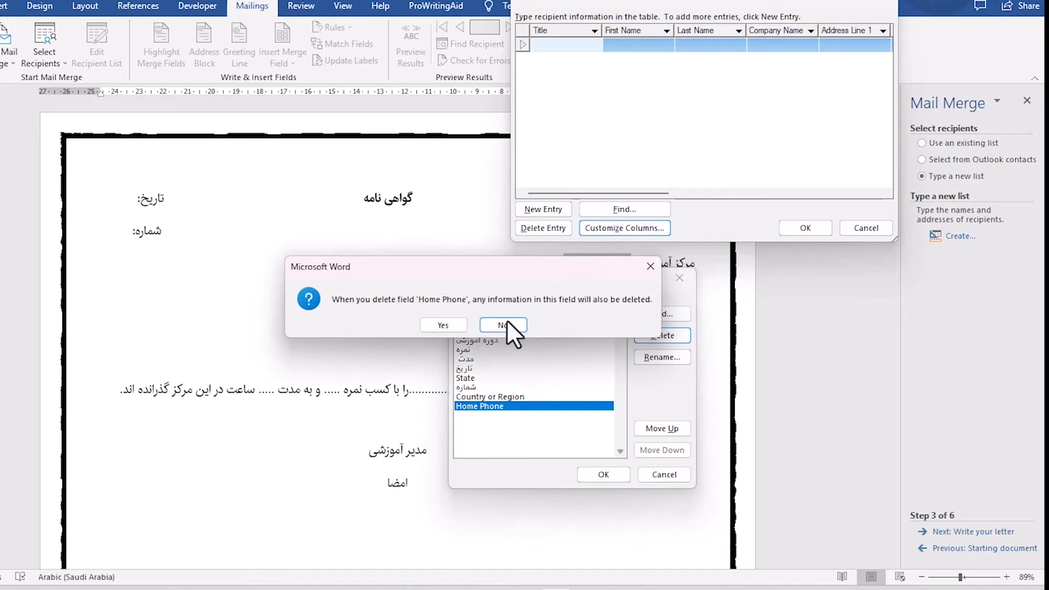
{"action": "left_click", "coordinate": [457, 324]}
{"action": "left_click", "coordinate": [662, 337]}
{"action": "left_click", "coordinate": [443, 325]}
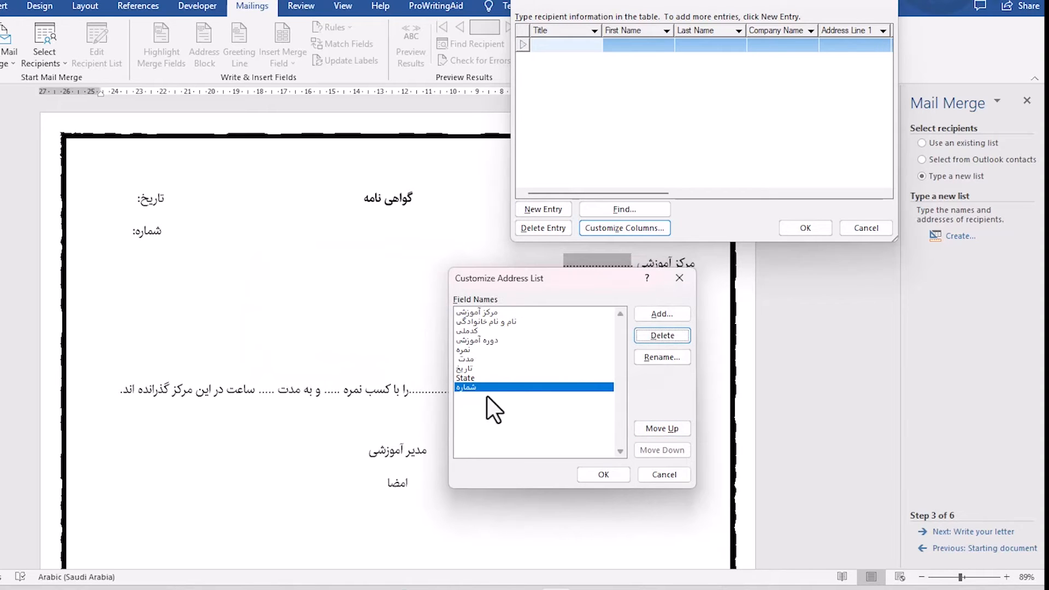
Delete the remaining default State field from the address list.
{"action": "left_click", "coordinate": [467, 369]}
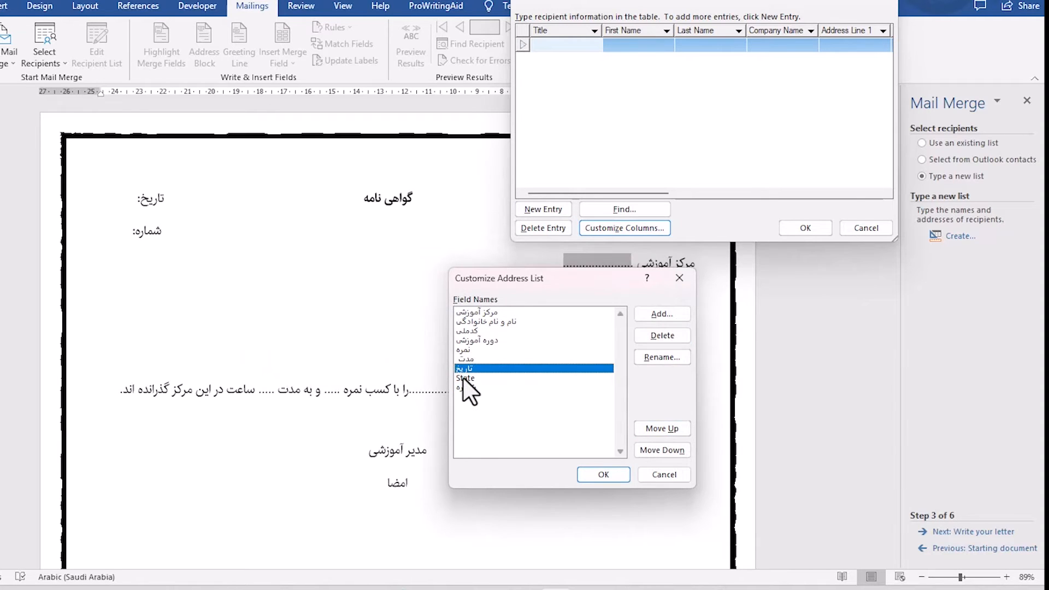
{"action": "left_click", "coordinate": [466, 378]}
{"action": "left_click", "coordinate": [659, 339]}
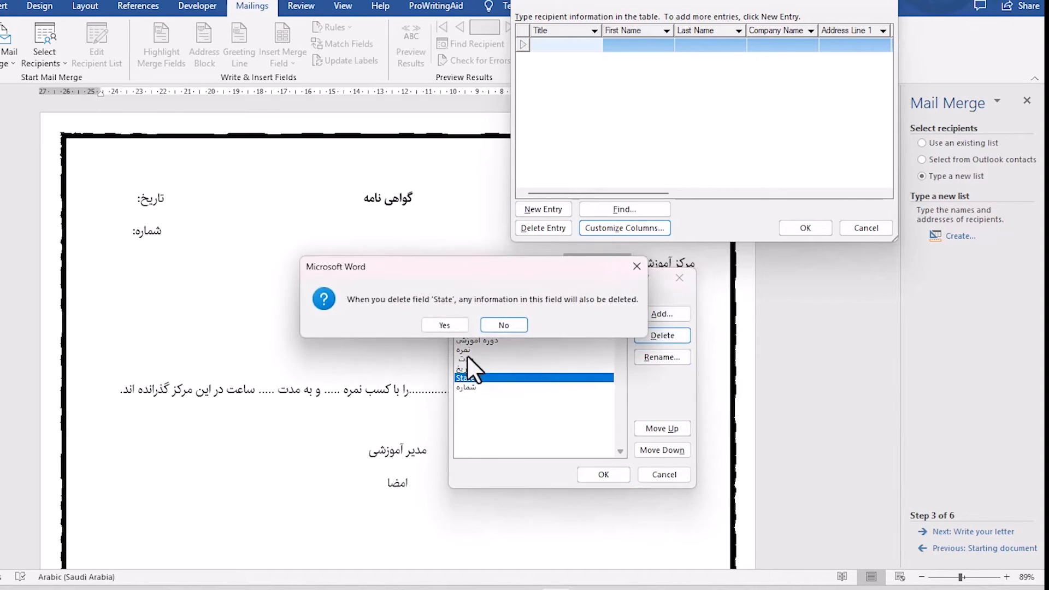
{"action": "left_click", "coordinate": [455, 326]}
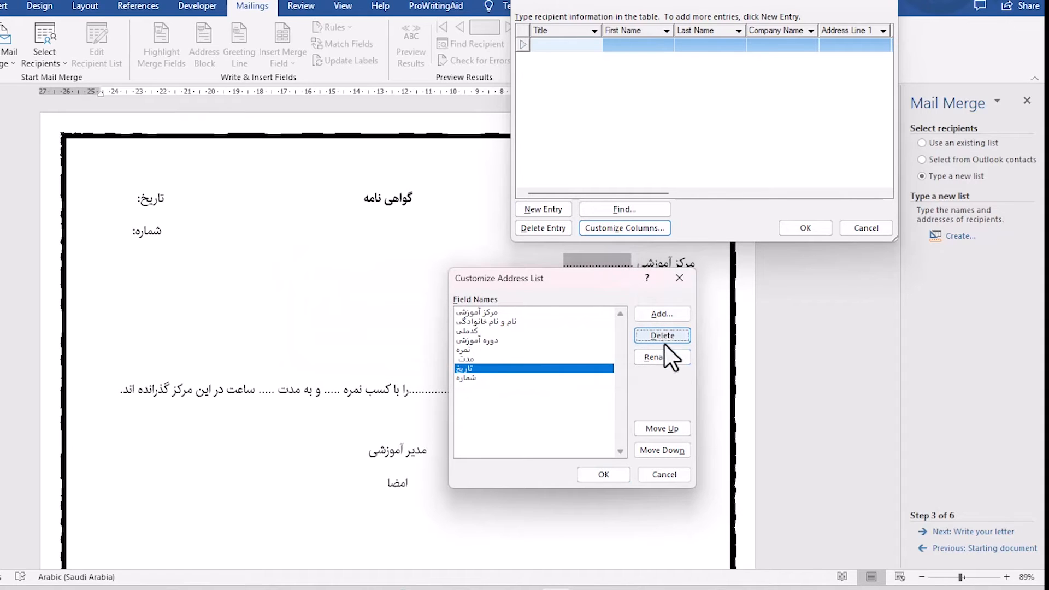
Move the "تاریخ" field up to first place in the field order.
{"action": "left_click", "coordinate": [661, 427]}
{"action": "left_click", "coordinate": [661, 428]}
{"action": "left_click", "coordinate": [661, 427]}
{"action": "left_click", "coordinate": [661, 427]}
{"action": "left_click", "coordinate": [661, 427]}
{"action": "left_click", "coordinate": [662, 425]}
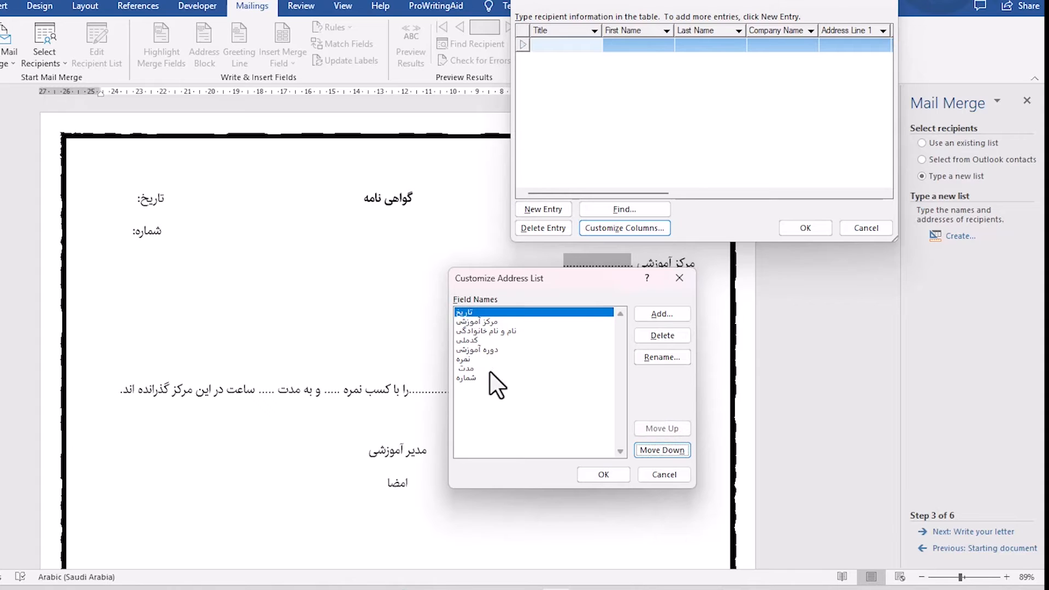
Move the "شماره" field up to second place, directly after "تاریخ", and apply the customized columns.
{"action": "left_click", "coordinate": [469, 378]}
{"action": "left_click", "coordinate": [655, 428]}
{"action": "left_click", "coordinate": [655, 428]}
{"action": "left_click", "coordinate": [655, 429]}
{"action": "left_click", "coordinate": [654, 428]}
{"action": "left_click", "coordinate": [654, 428]}
{"action": "left_click", "coordinate": [655, 429]}
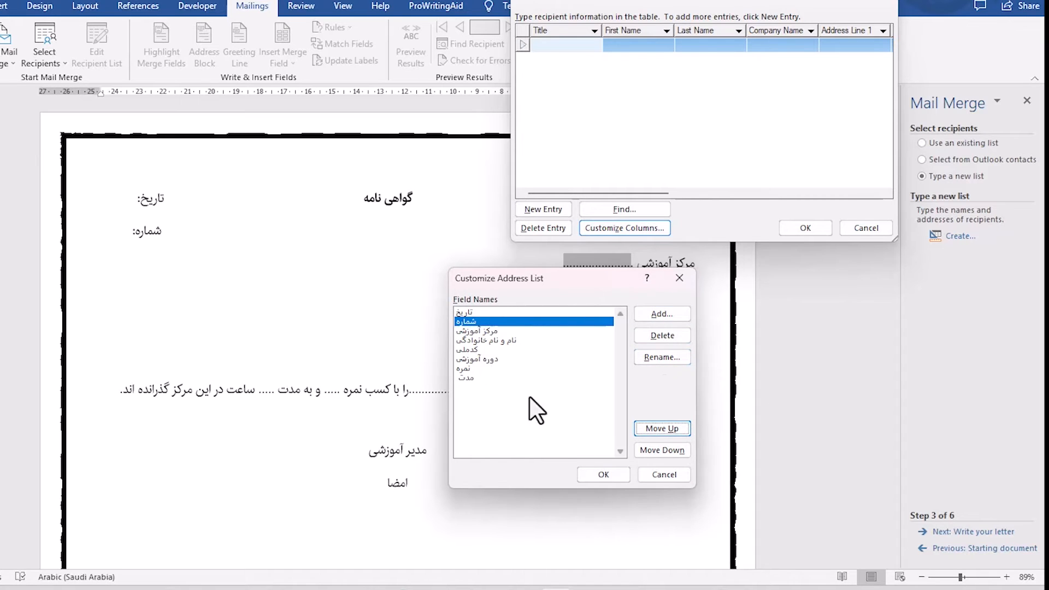
{"action": "left_click", "coordinate": [602, 474]}
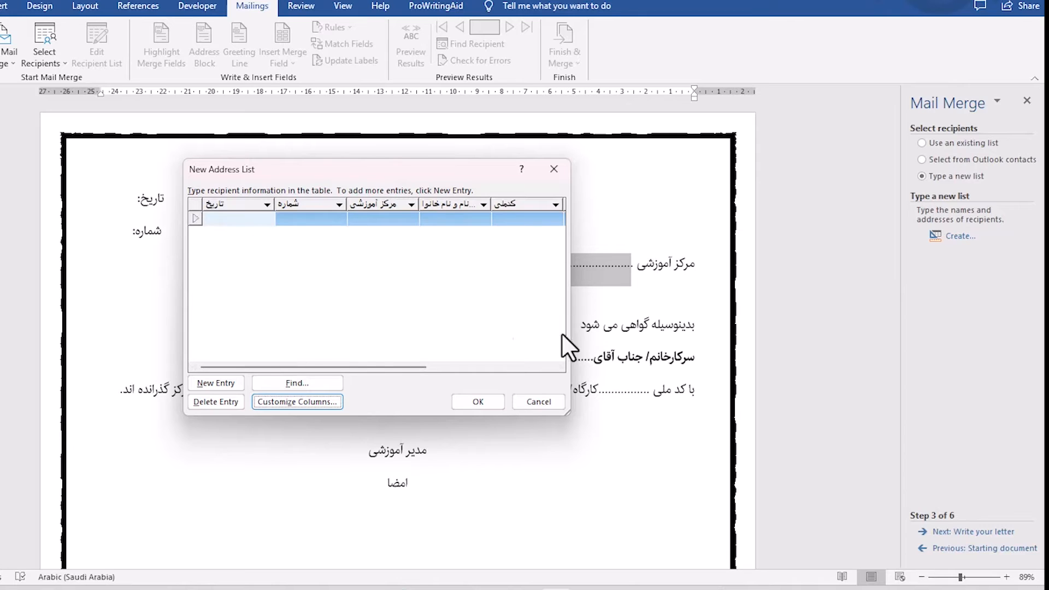
Fill the first recipient entry with تاریخ 1402/07/245, شماره 1200 and مرکز آموزشی "ایران رایانه".
{"action": "left_click", "coordinate": [250, 224]}
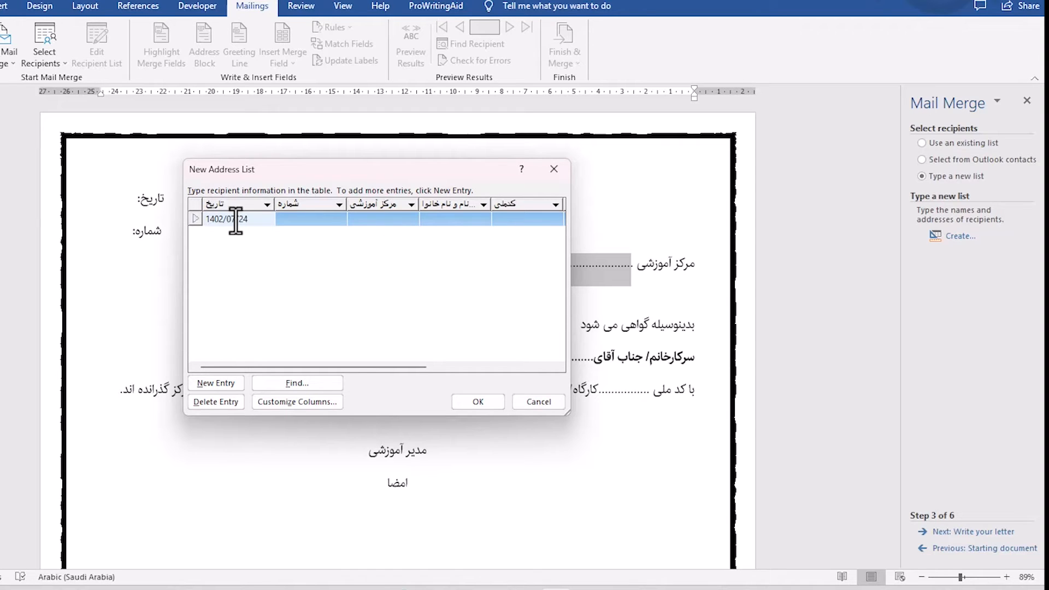
{"action": "type", "text": "5"}
{"action": "left_click", "coordinate": [294, 218]}
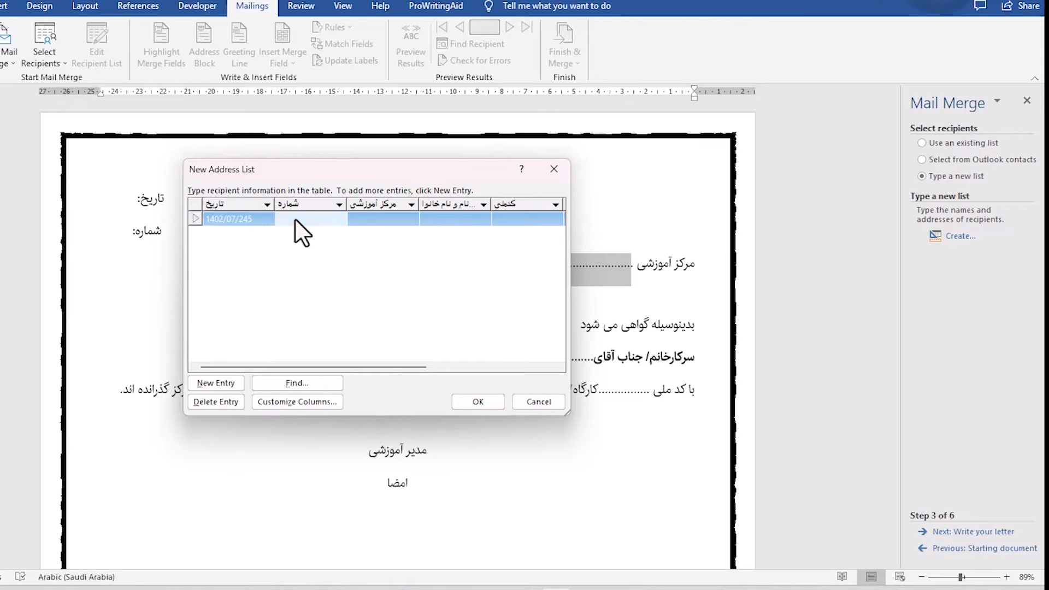
{"action": "type", "text": "1200"}
{"action": "left_click", "coordinate": [375, 221]}
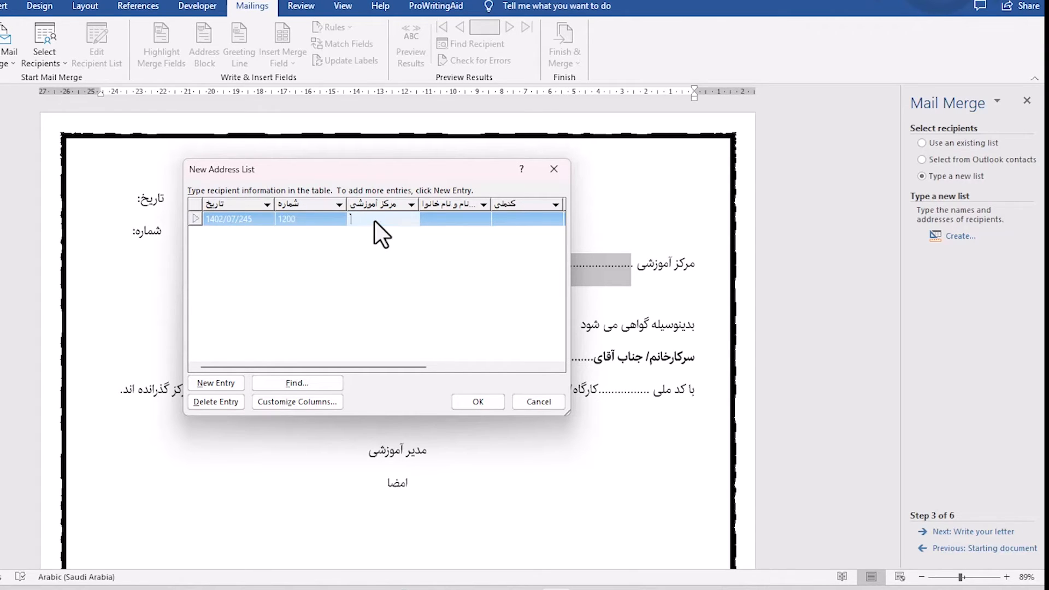
{"action": "type", "text": "ایران رایانه"}
Enter the recipient's full name and national ID number in the first entry.
{"action": "left_click", "coordinate": [468, 215]}
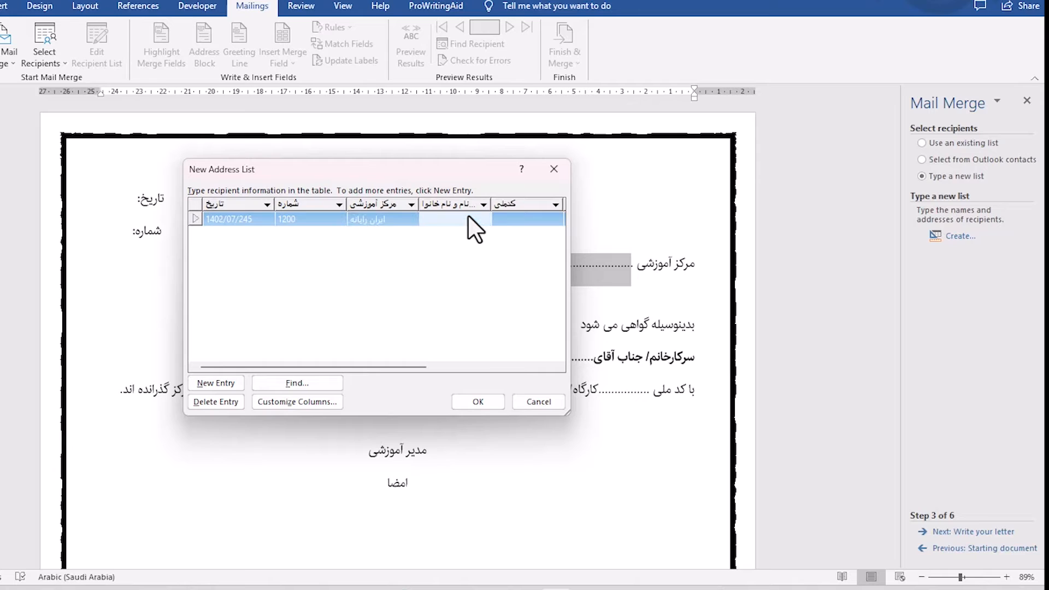
{"action": "type", "text": "محبوبه گنجی پور"}
{"action": "left_click", "coordinate": [523, 219]}
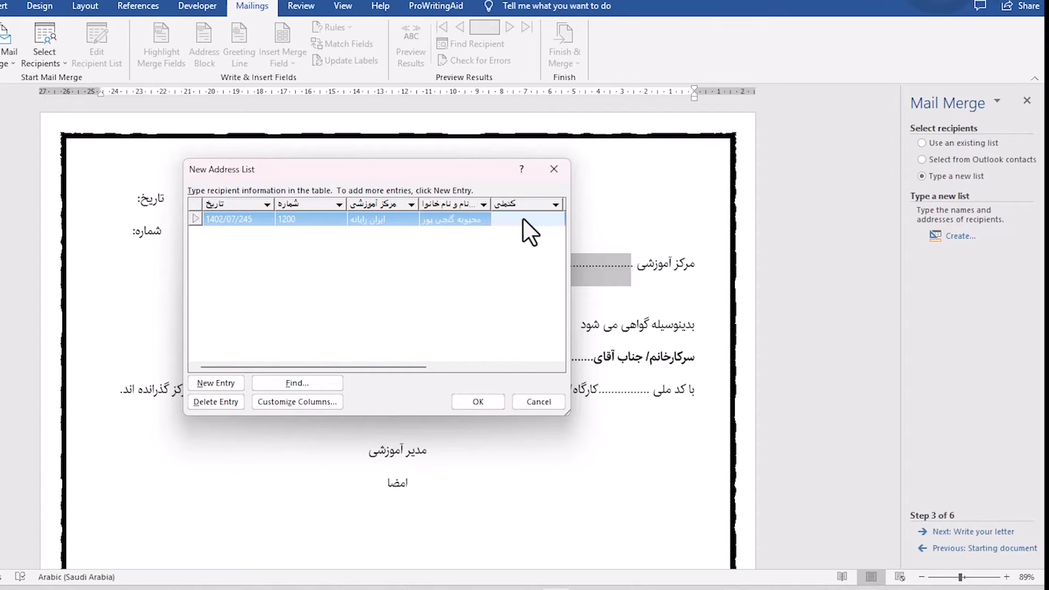
{"action": "type", "text": "123"}
Complete the first entry with دوره آموزشی ICDL, نمره 100 and مدت 130.
{"action": "left_click_drag", "start_coordinate": [372, 368], "coordinate": [457, 366]}
{"action": "left_click", "coordinate": [448, 218]}
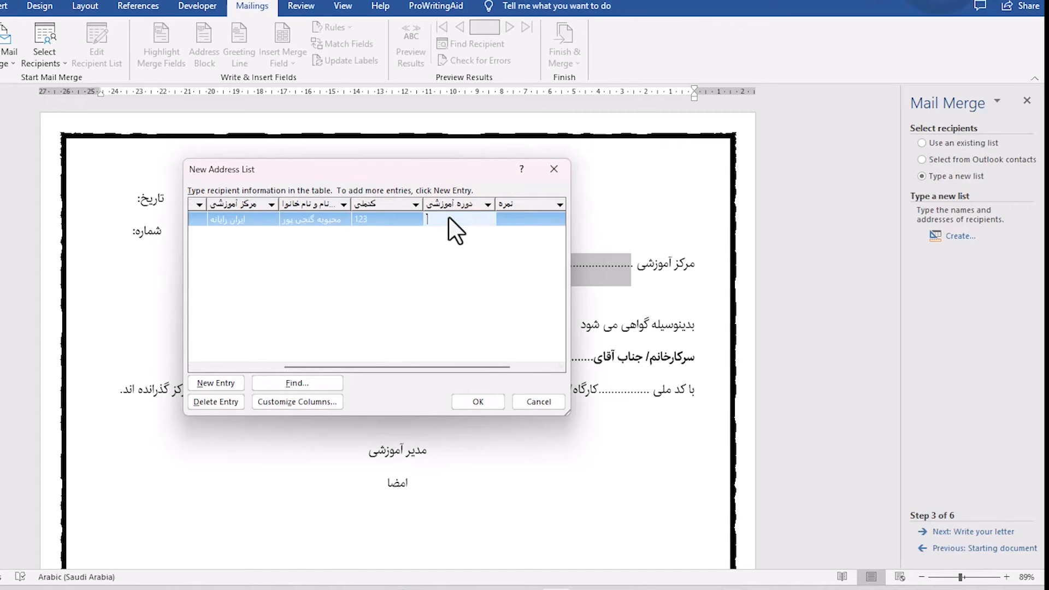
{"action": "type", "text": "icd"}
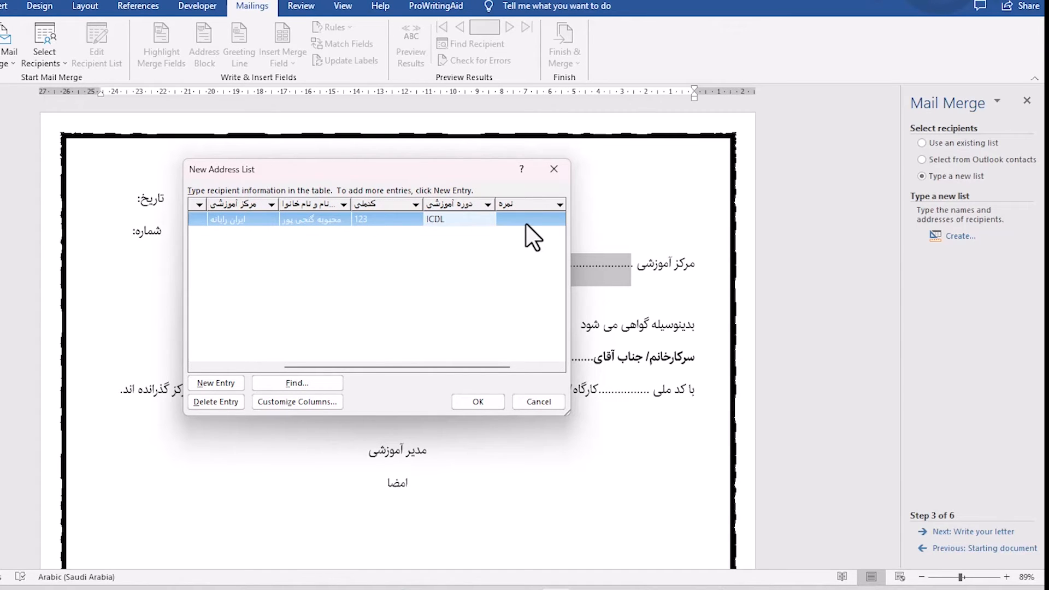
{"action": "left_click", "coordinate": [525, 223]}
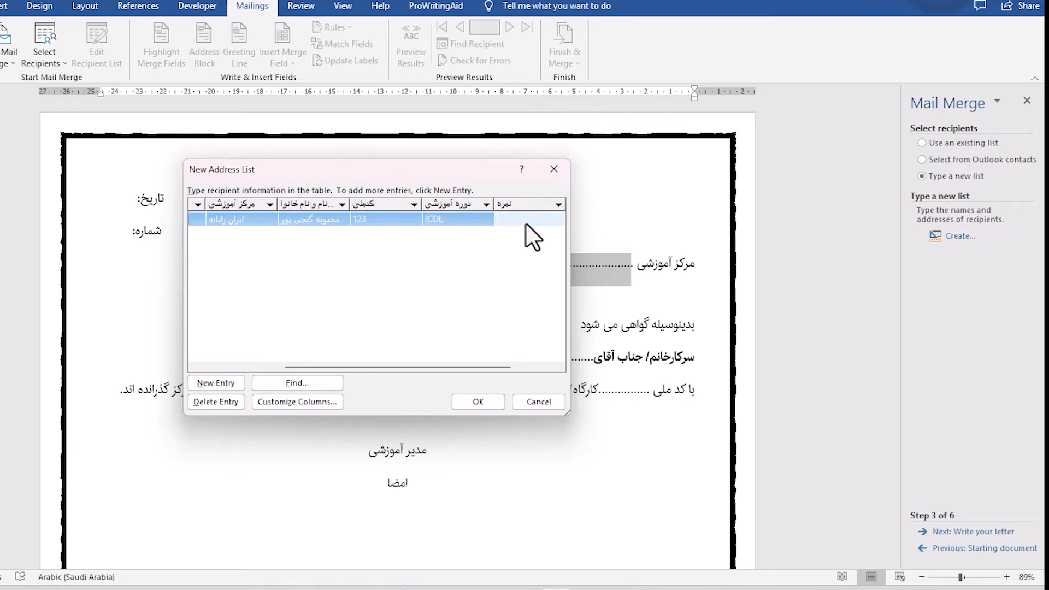
{"action": "type", "text": "100"}
{"action": "key", "text": "Tab"}
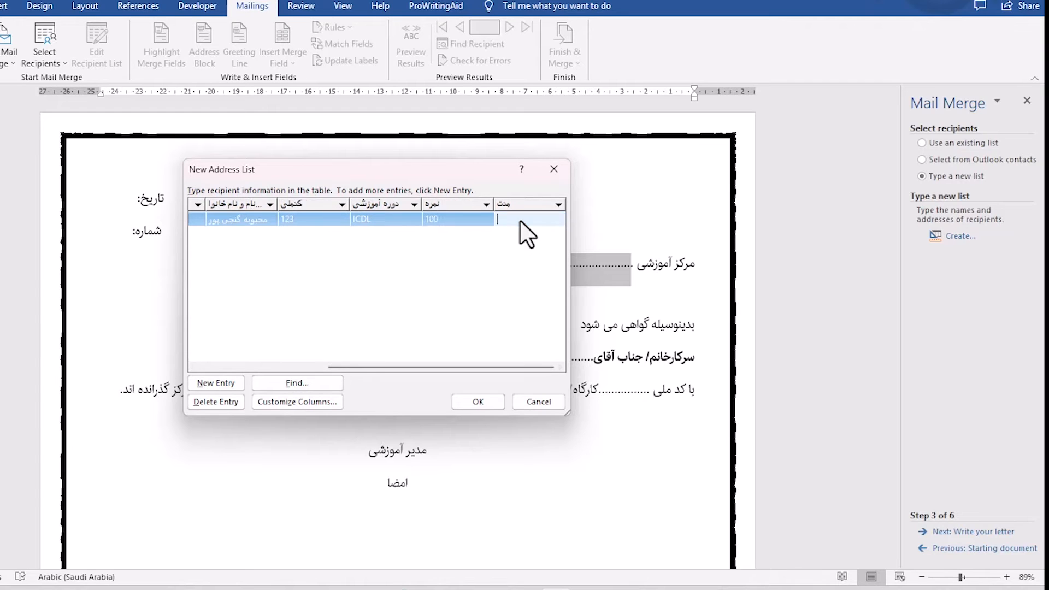
{"action": "type", "text": "130"}
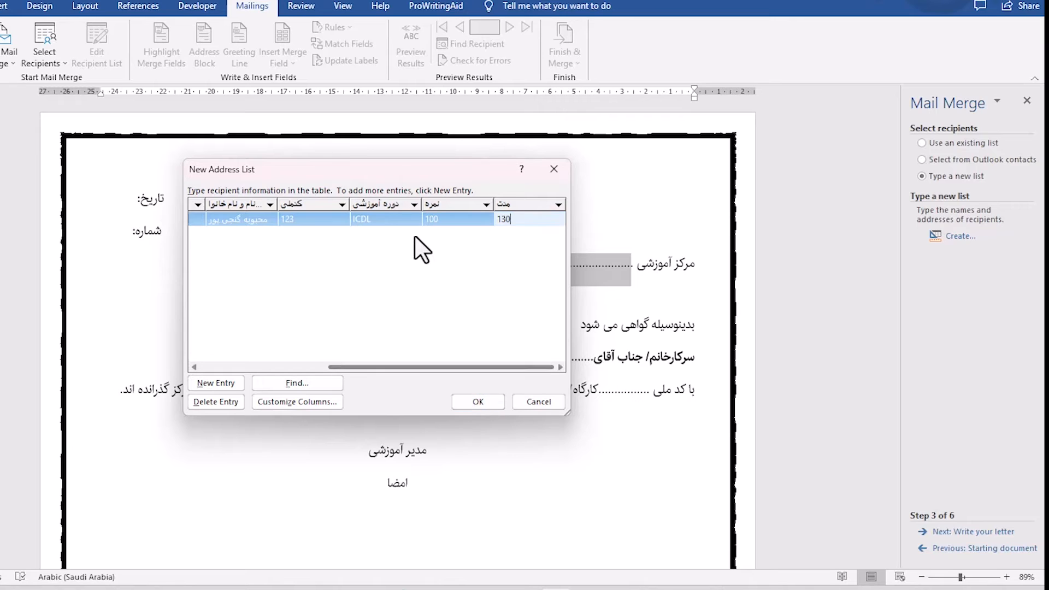
Add a second recipient entry with تاریخ 1402/07/25 and شماره 1400.
{"action": "left_click_drag", "start_coordinate": [446, 368], "coordinate": [246, 361]}
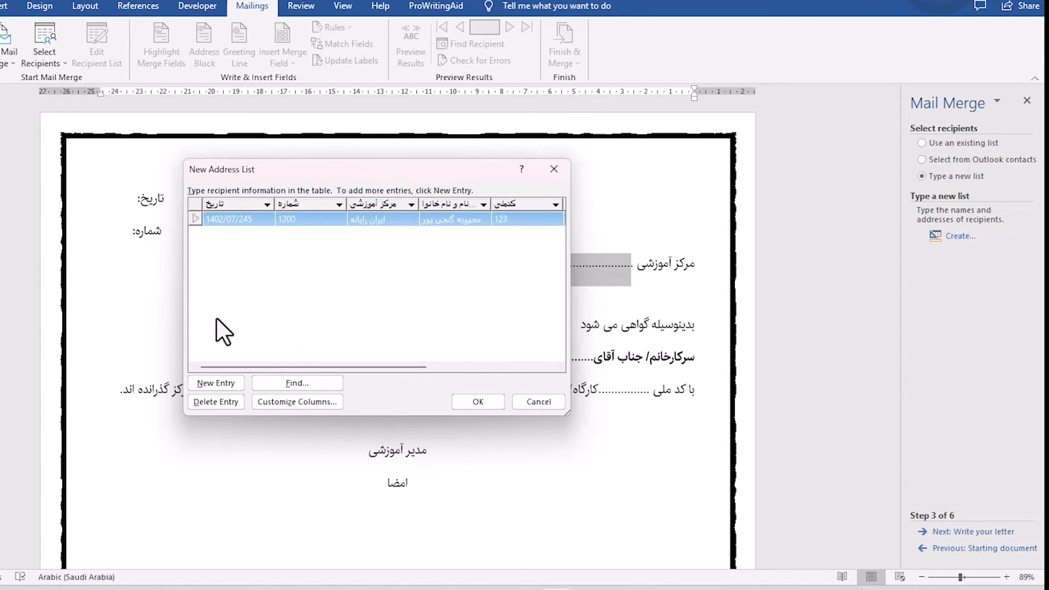
{"action": "left_click", "coordinate": [199, 384]}
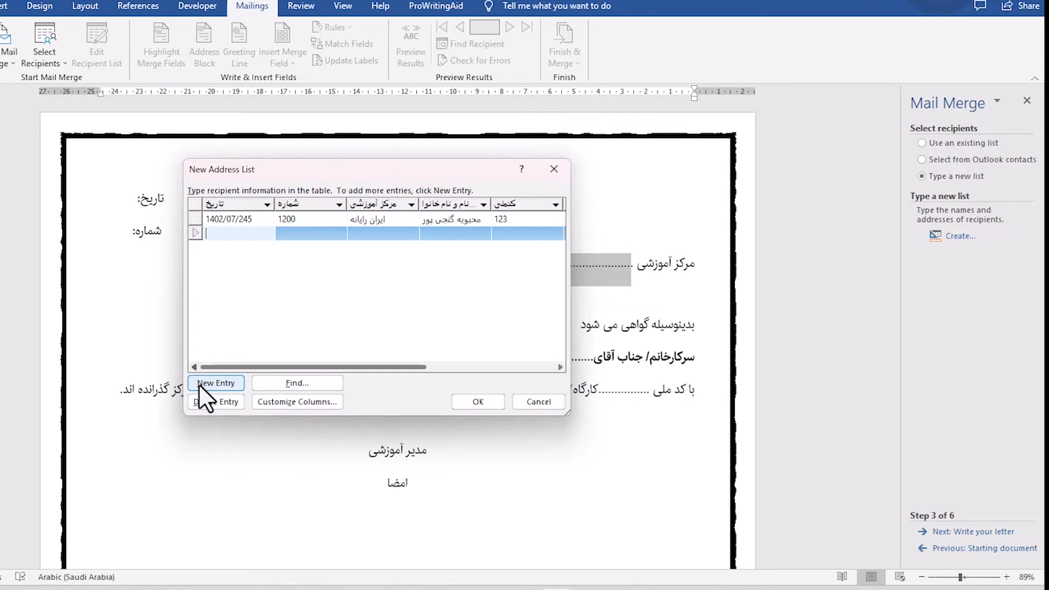
{"action": "type", "text": "1402/07/25"}
{"action": "left_click", "coordinate": [316, 235]}
{"action": "type", "text": "1400"}
Enter "توسعه روشن" as the second entry's مرکز آموزشی, using the Persian keyboard layout.
{"action": "key", "text": "Tab"}
{"action": "type", "text": "J,SU"}
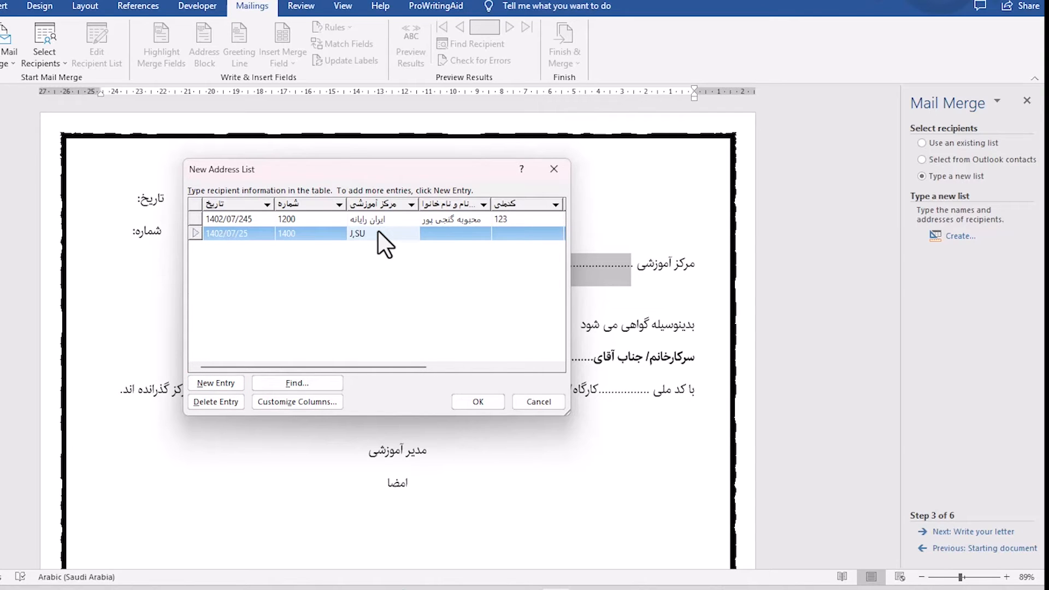
{"action": "key", "text": "BackSpace"}
{"action": "key", "text": "BackSpace"}
{"action": "key", "text": "BackSpace"}
{"action": "key", "text": "BackSpace"}
{"action": "key", "text": "alt+shift"}
{"action": "type", "text": "توسعه روشن"}
Enter the recipient's full name and national ID number in the second entry.
{"action": "left_click", "coordinate": [447, 232]}
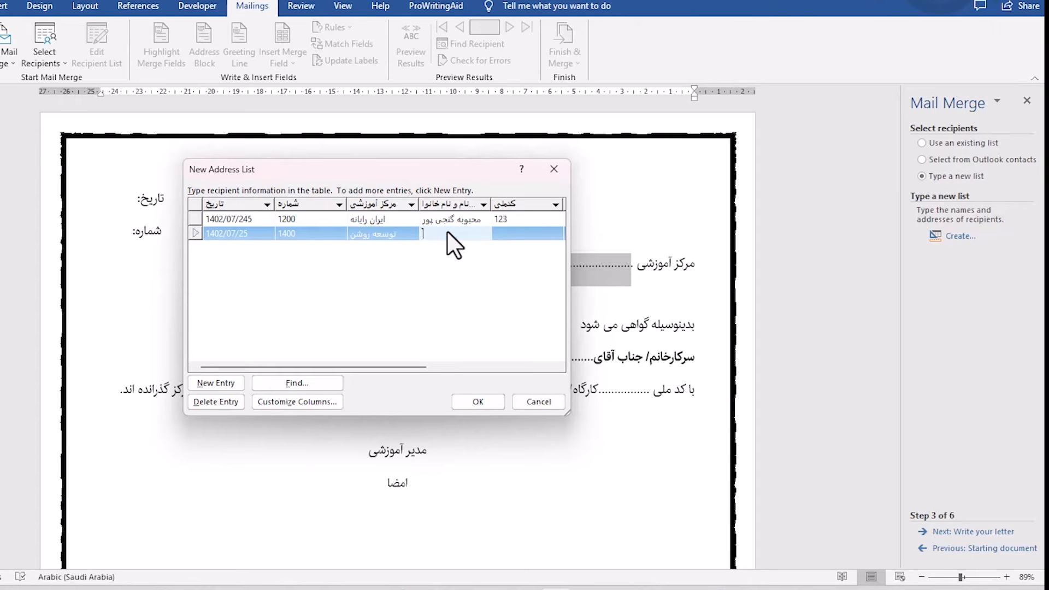
{"action": "type", "text": "مینا صادقی"}
{"action": "left_click", "coordinate": [525, 234]}
{"action": "type", "text": "478"}
Complete the second entry with دوره آموزشی PHOTOSHOP, نمره 98 and مدت 536.
{"action": "left_click_drag", "start_coordinate": [398, 366], "coordinate": [527, 366]}
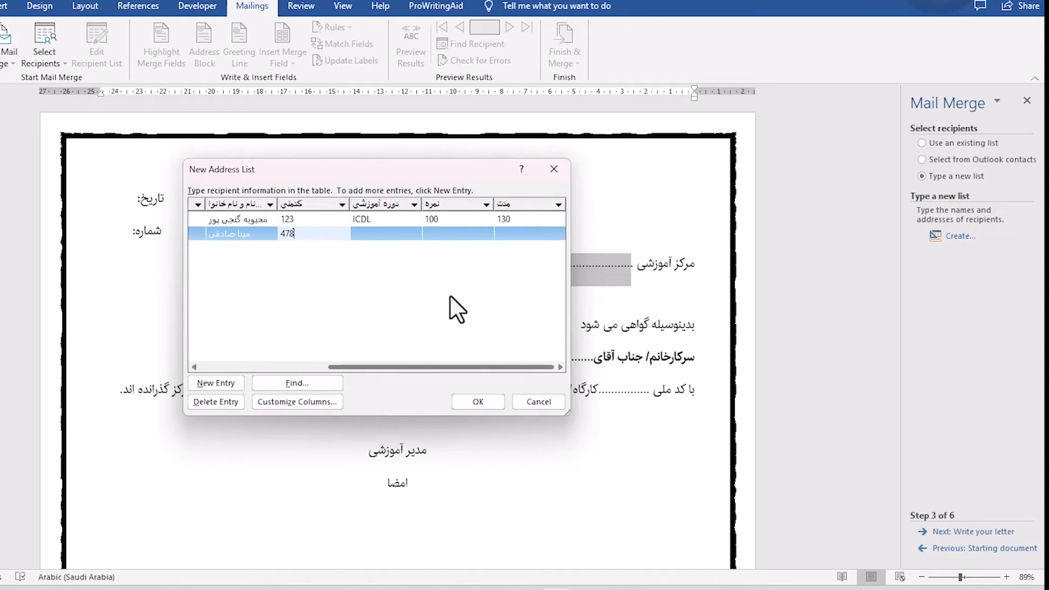
{"action": "left_click", "coordinate": [369, 235]}
{"action": "type", "text": "PHOTOSHOP"}
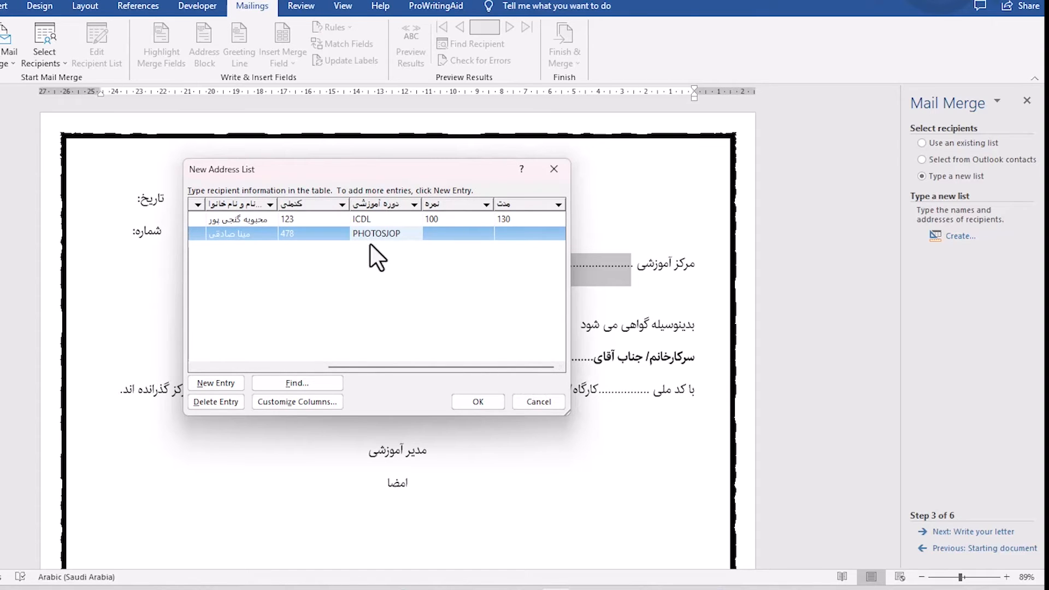
{"action": "left_click", "coordinate": [440, 235]}
{"action": "type", "text": "98"}
{"action": "left_click", "coordinate": [525, 239]}
{"action": "type", "text": "536"}
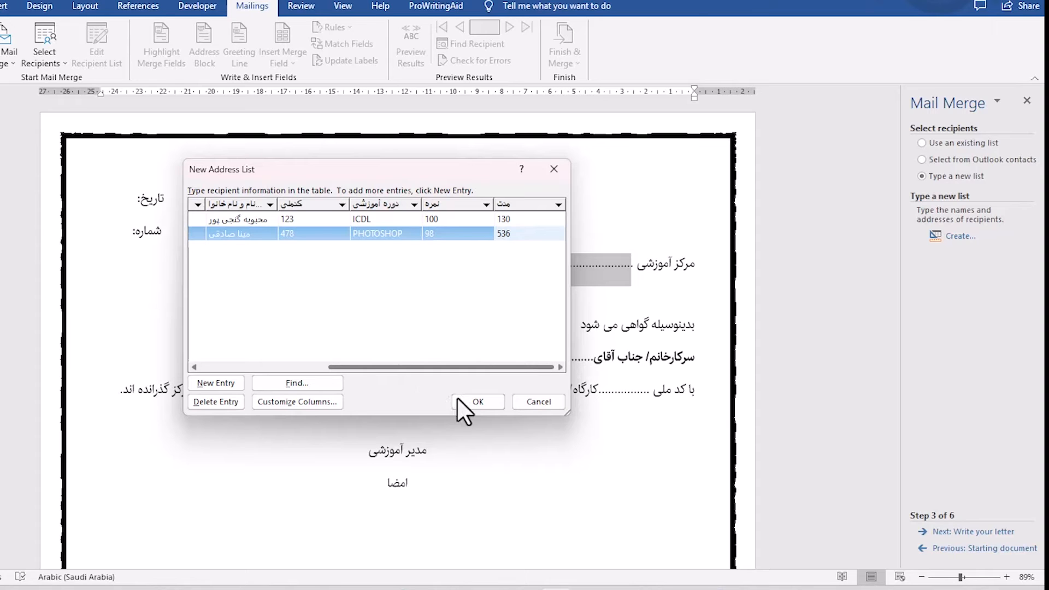
Confirm the address list and save it as CERTIFICATE in the My Data Sources folder.
{"action": "left_click", "coordinate": [474, 401]}
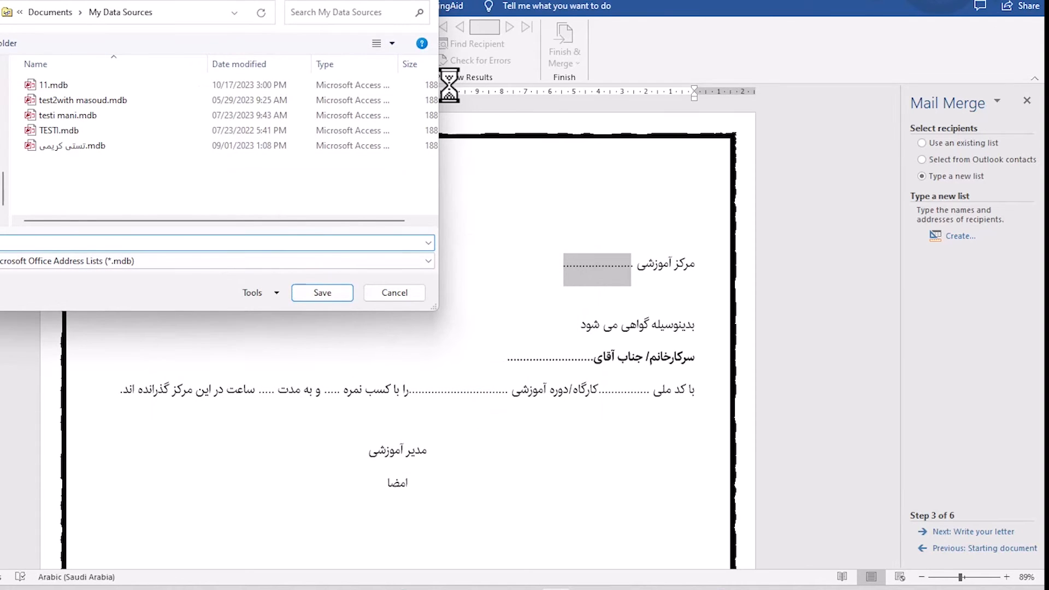
{"action": "left_click_drag", "start_coordinate": [75, 0], "coordinate": [246, 51]}
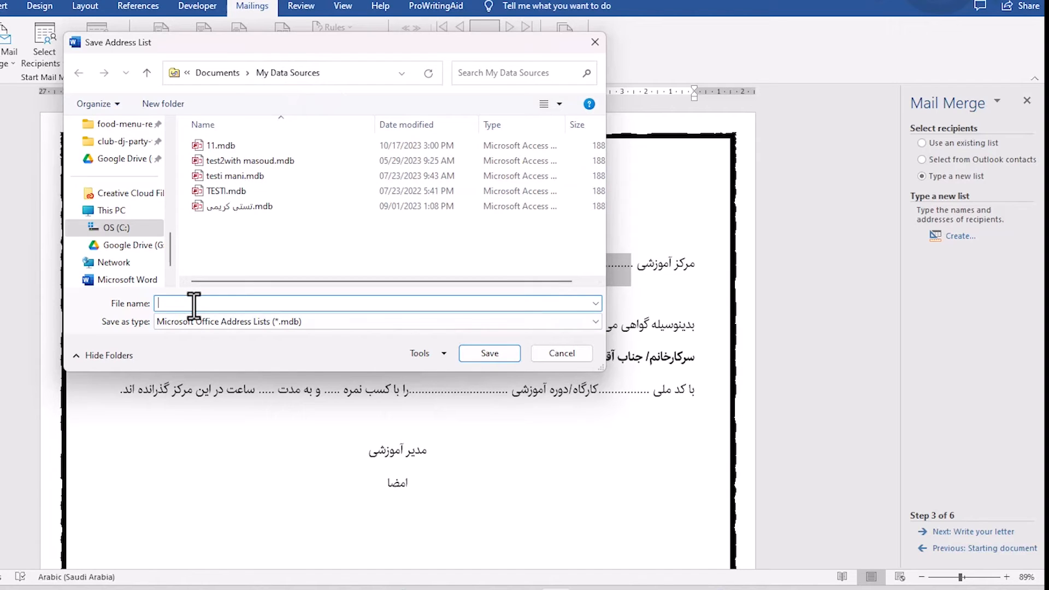
{"action": "type", "text": "CERTIFICATE"}
{"action": "left_click", "coordinate": [485, 355]}
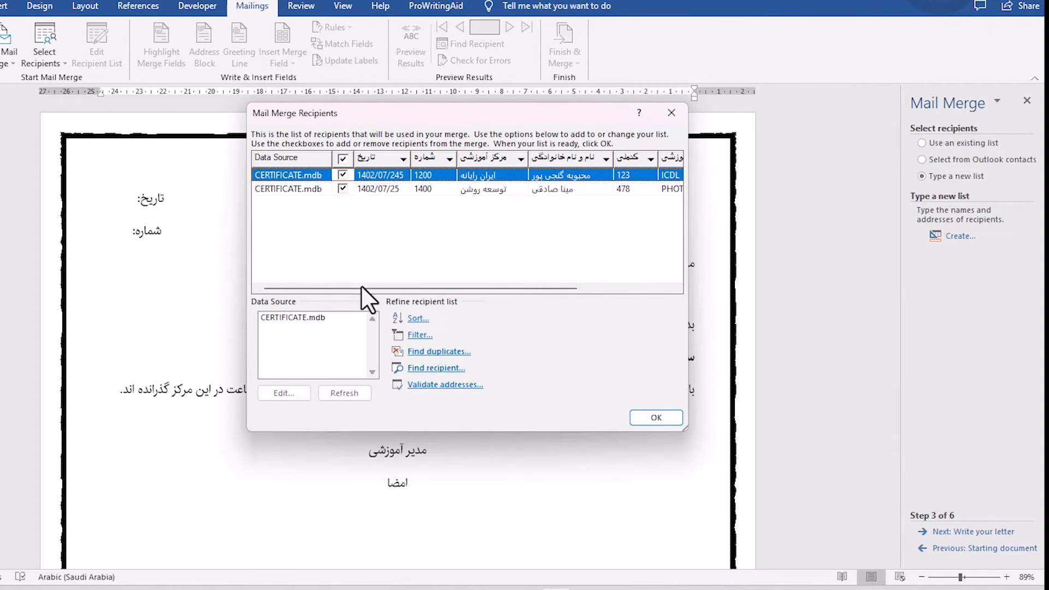
Filter the merge recipients to those whose نمره is equal to 100.
{"action": "left_click_drag", "start_coordinate": [468, 289], "coordinate": [422, 300]}
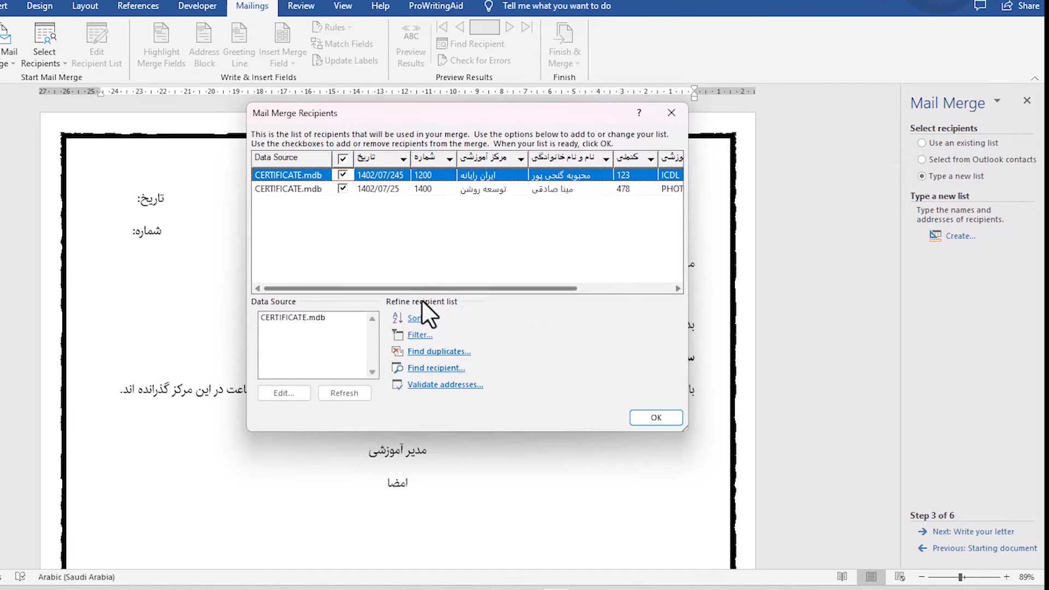
{"action": "left_click", "coordinate": [419, 335]}
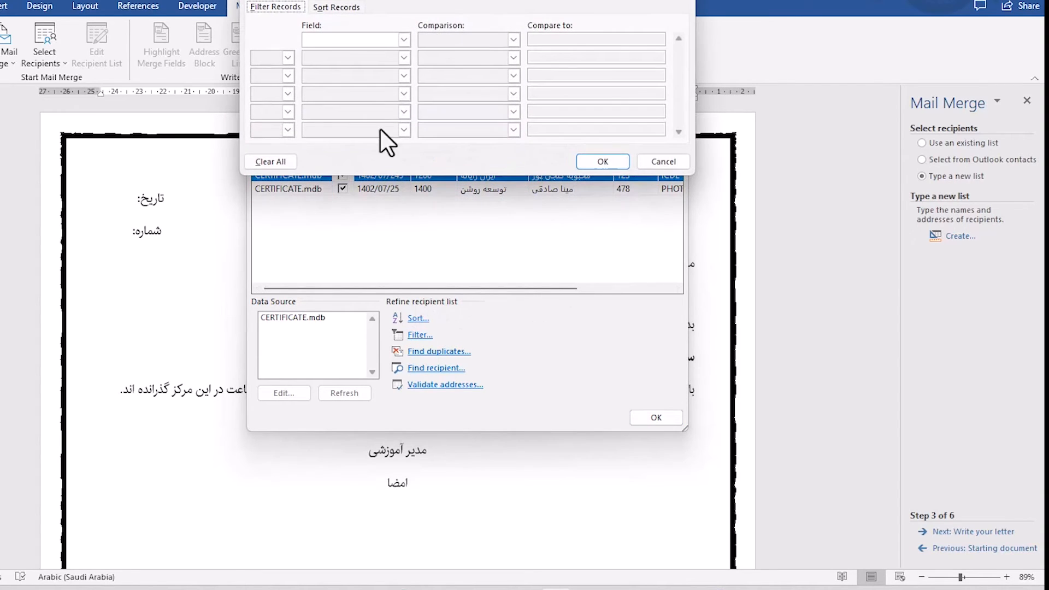
{"action": "left_click", "coordinate": [370, 43]}
{"action": "scroll", "coordinate": [365, 81], "scroll_direction": "down", "scroll_amount": 2}
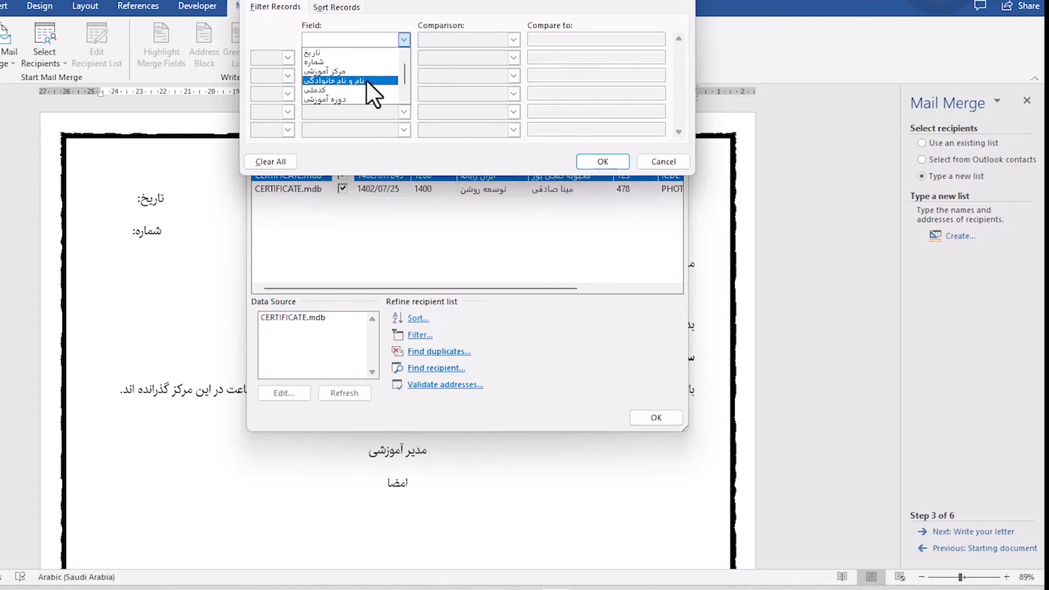
{"action": "left_click", "coordinate": [343, 100]}
{"action": "left_click", "coordinate": [541, 40]}
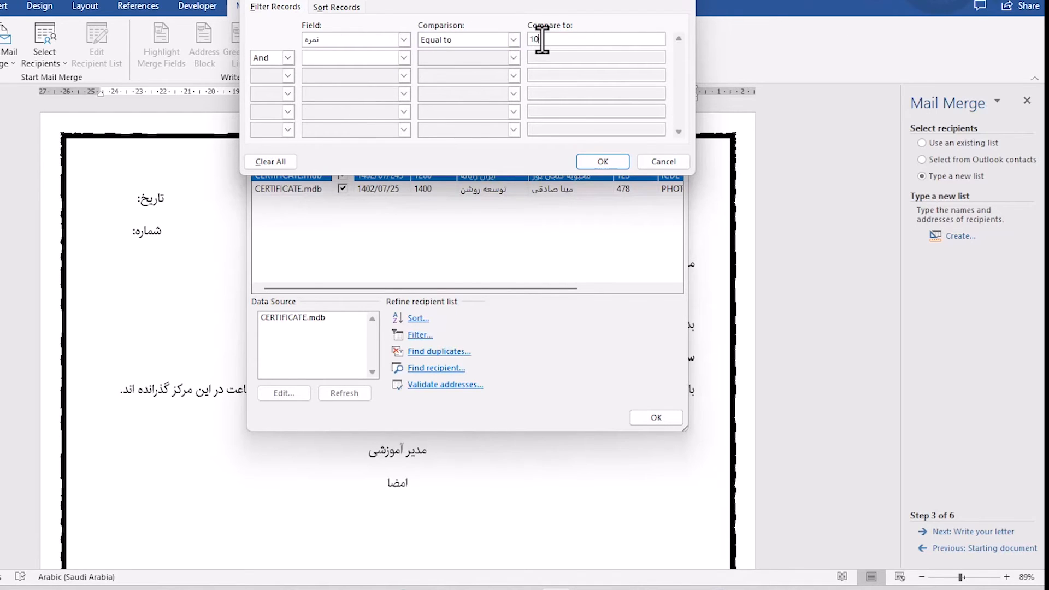
{"action": "left_click", "coordinate": [597, 161]}
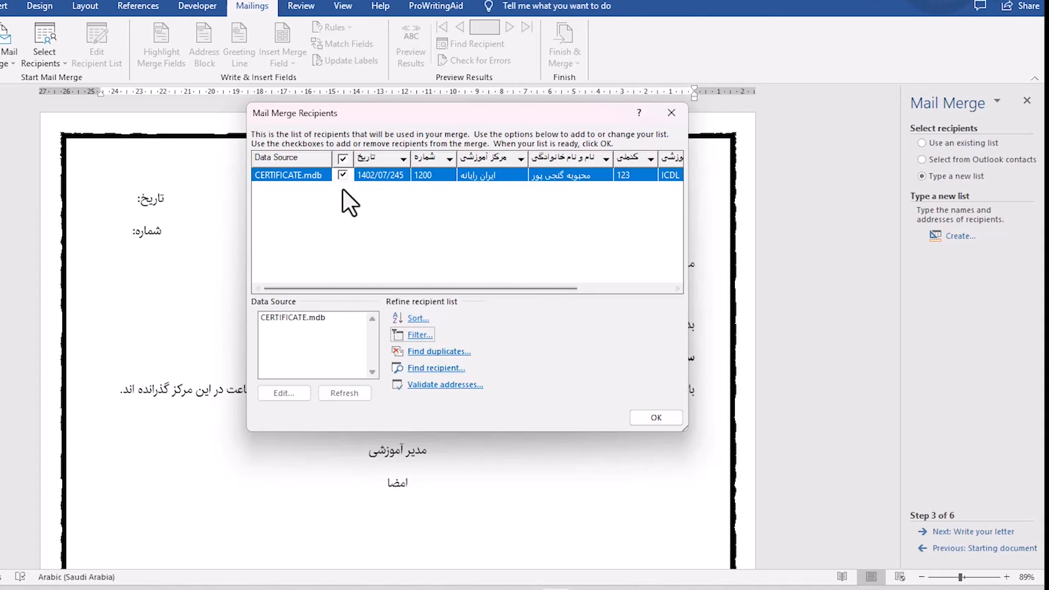
Try a descending sort of the recipients by مرکز آموزشی and discard the sort settings.
{"action": "left_click_drag", "start_coordinate": [453, 289], "coordinate": [423, 298]}
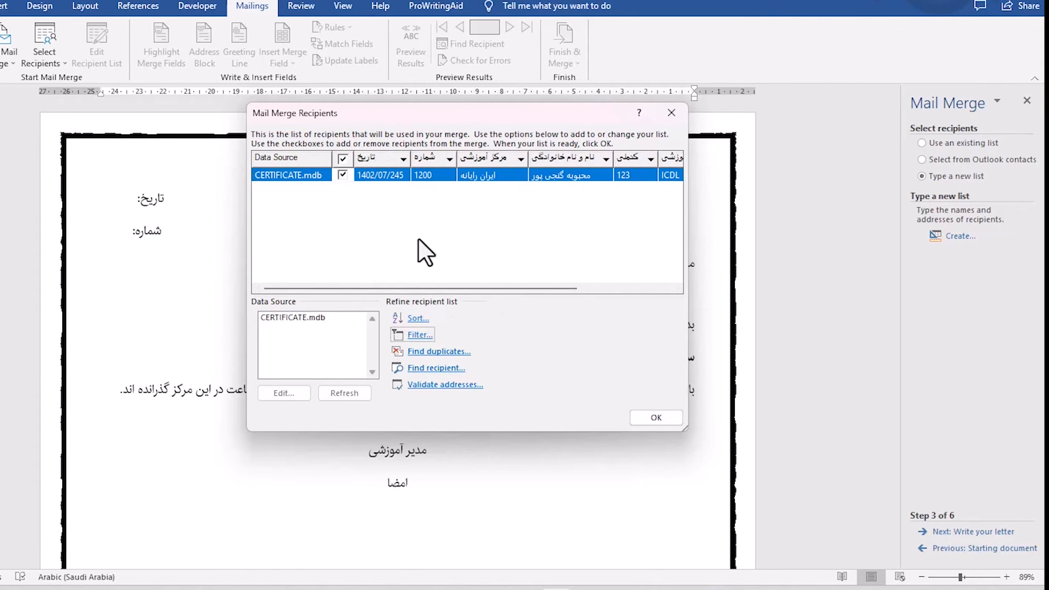
{"action": "left_click", "coordinate": [415, 318]}
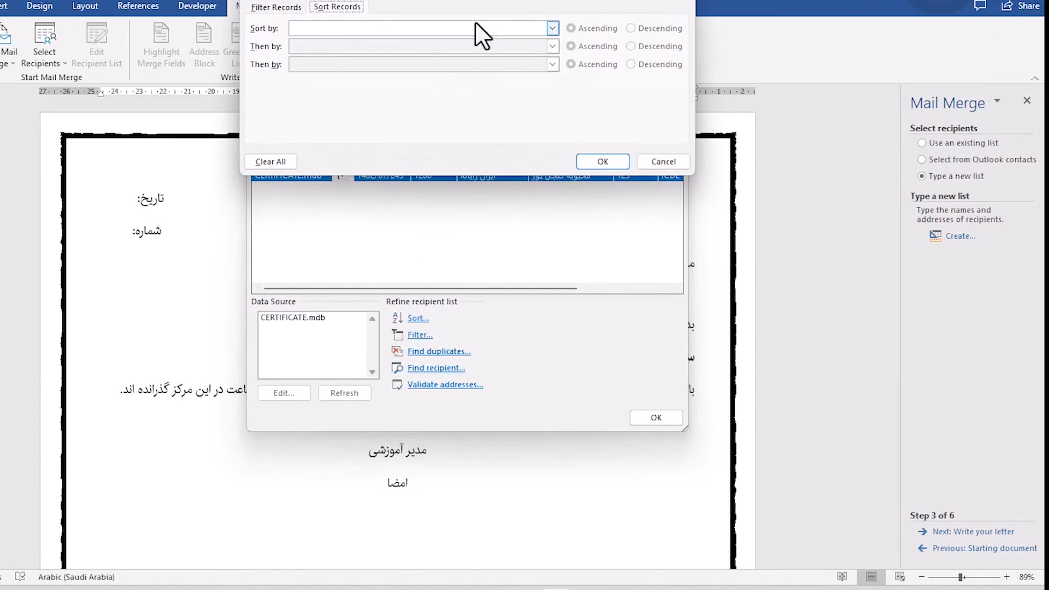
{"action": "left_click", "coordinate": [553, 28]}
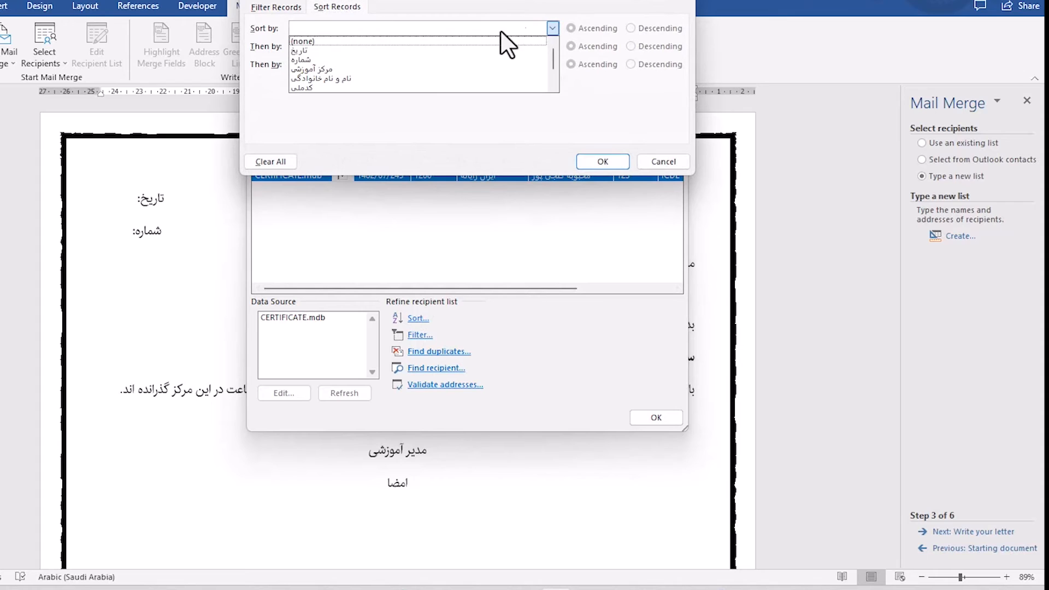
{"action": "left_click", "coordinate": [349, 68]}
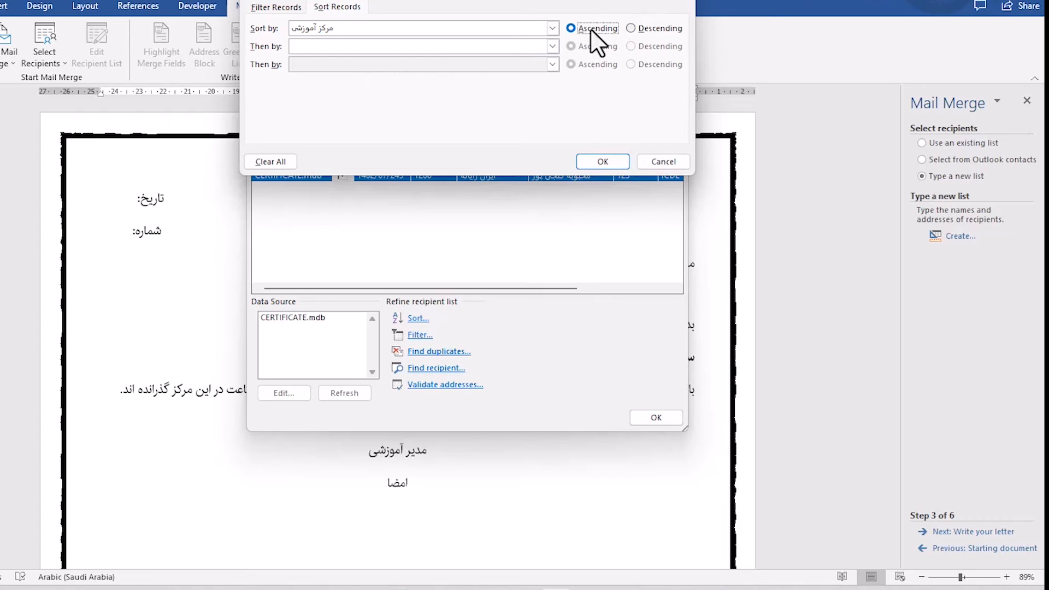
{"action": "left_click", "coordinate": [629, 28]}
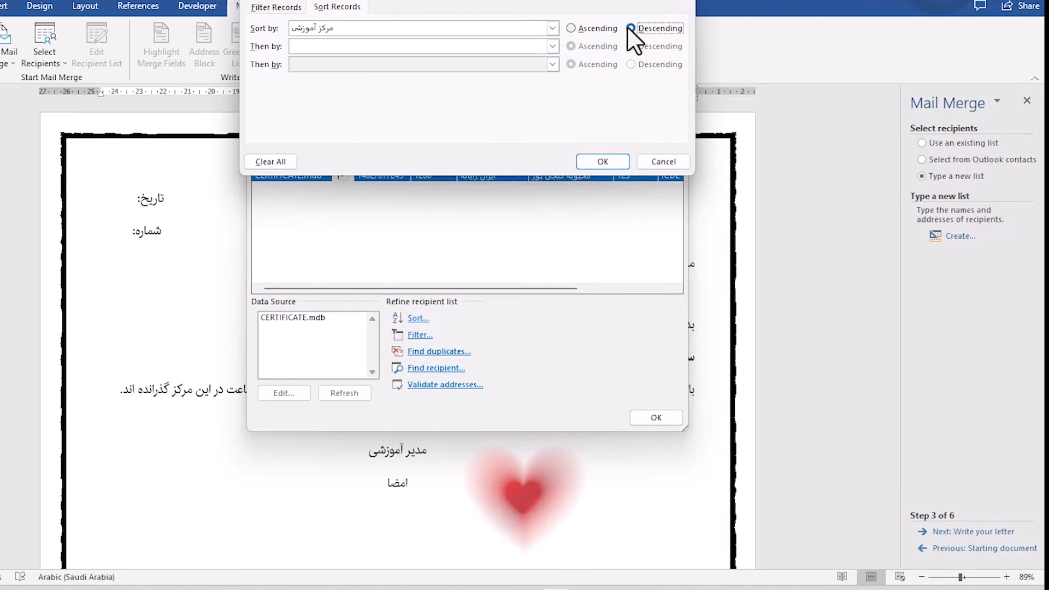
{"action": "left_click", "coordinate": [662, 160]}
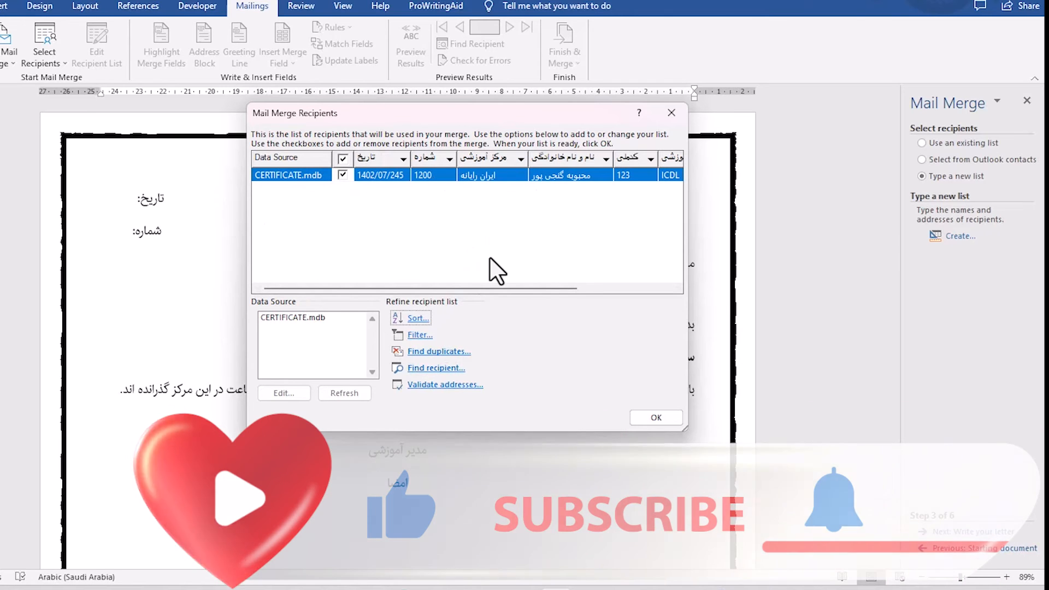
Check the recipient list for duplicate entries.
{"action": "left_click", "coordinate": [439, 352]}
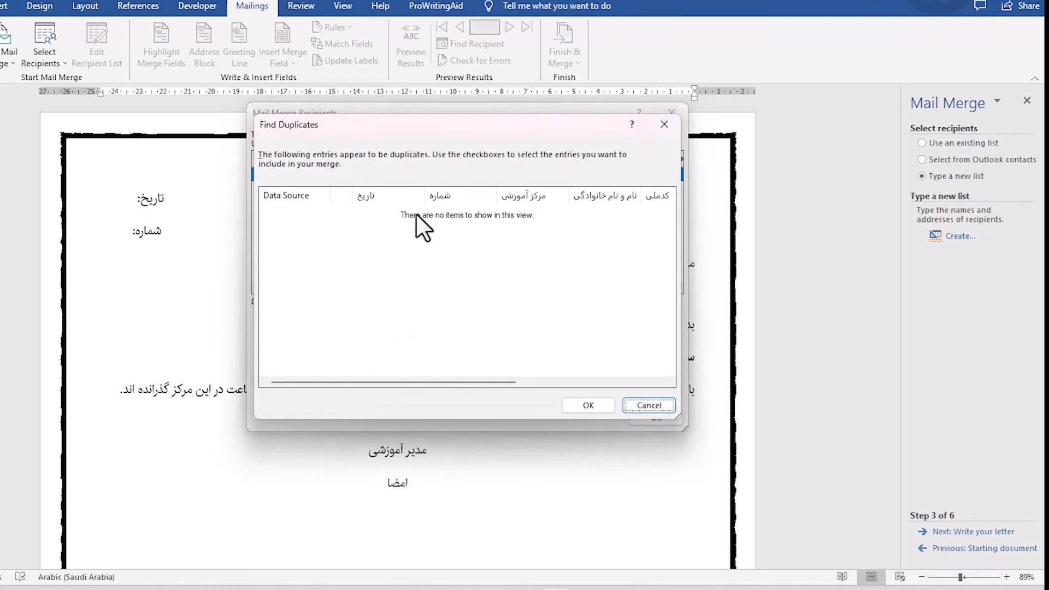
{"action": "left_click", "coordinate": [641, 405]}
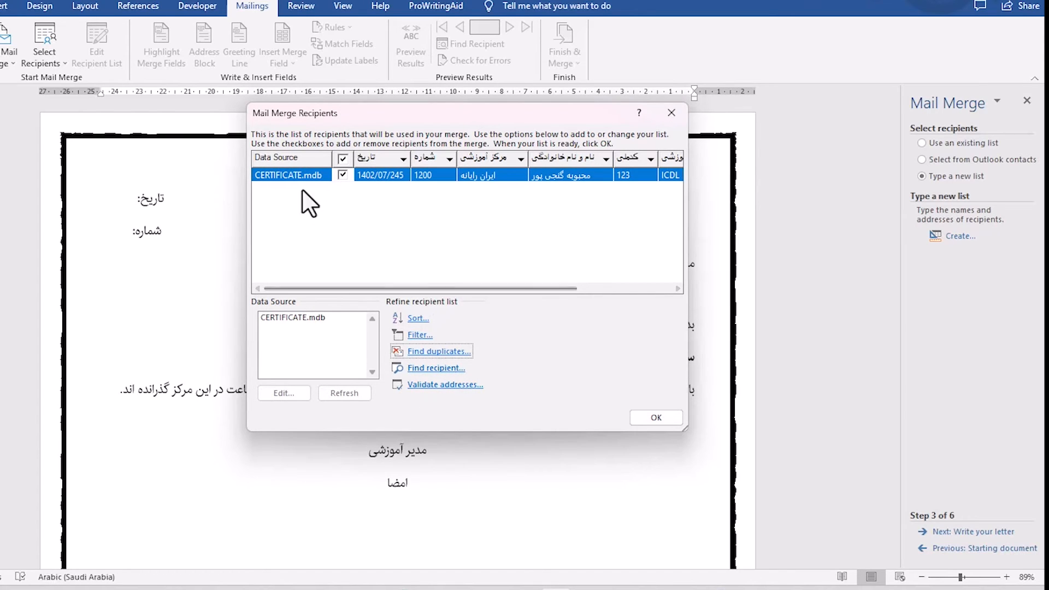
Clear all filter criteria from the recipient list and accept the recipients for the merge.
{"action": "left_click", "coordinate": [418, 335]}
{"action": "left_click_drag", "start_coordinate": [572, 39], "coordinate": [500, 36]}
{"action": "left_click", "coordinate": [271, 161]}
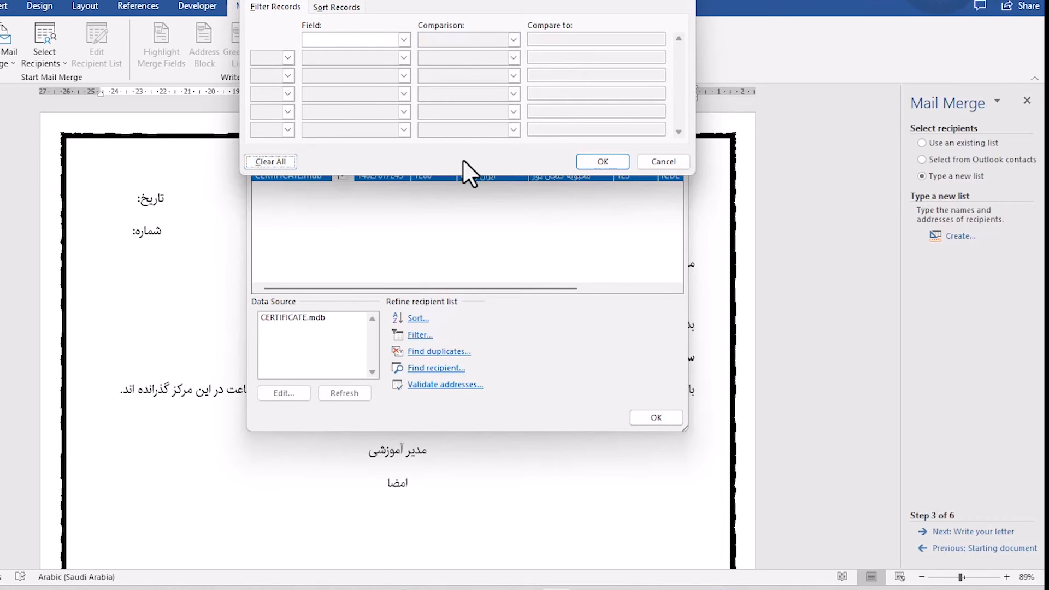
{"action": "left_click", "coordinate": [602, 161]}
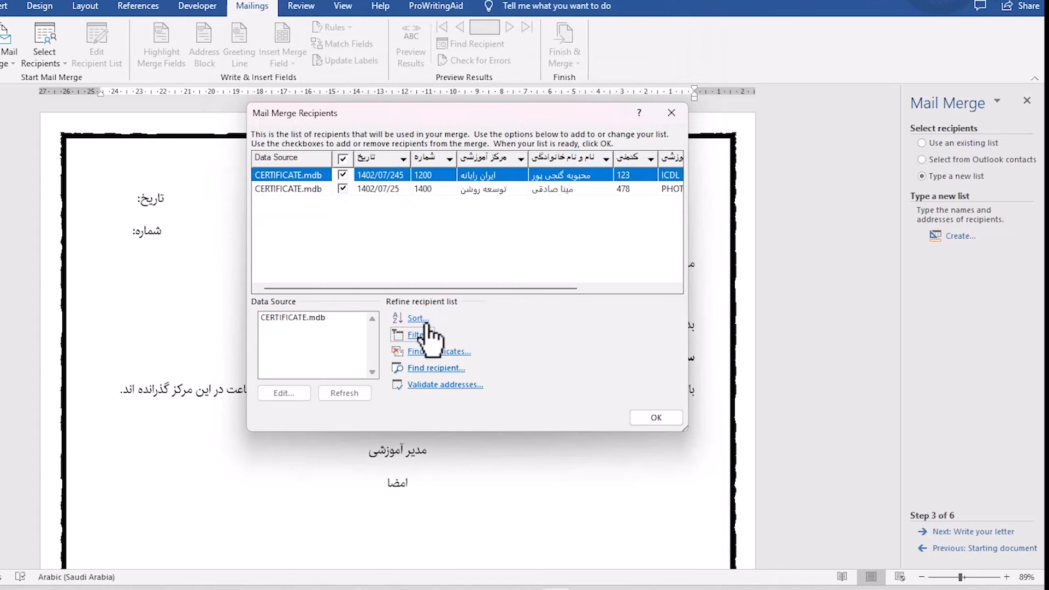
{"action": "left_click", "coordinate": [655, 418]}
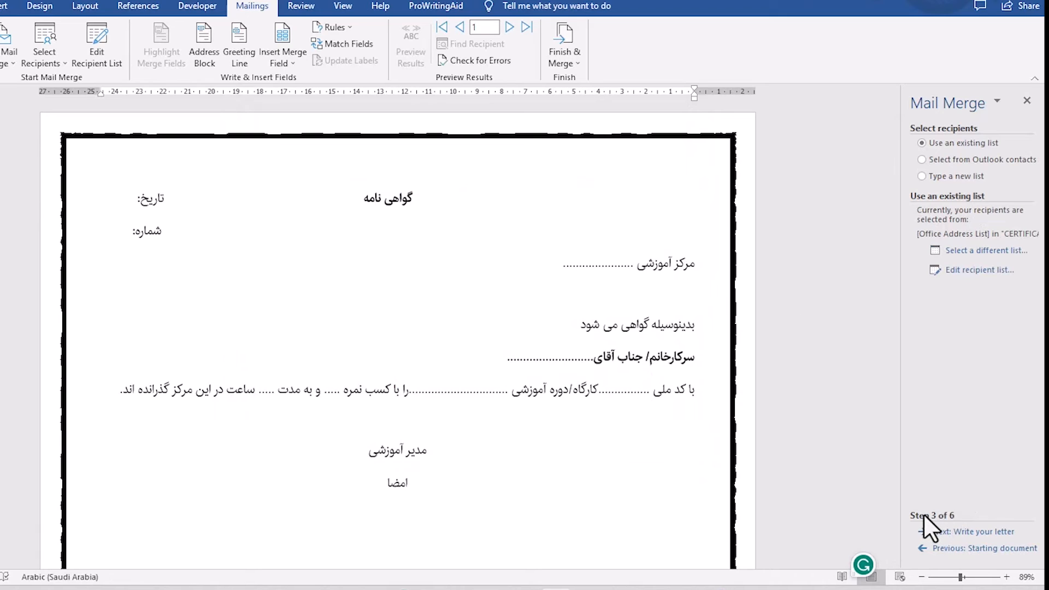
Advance to the letter-writing stage and shift the تاریخ label inward from the certificate's edge by removing extra spacing.
{"action": "left_click", "coordinate": [972, 531]}
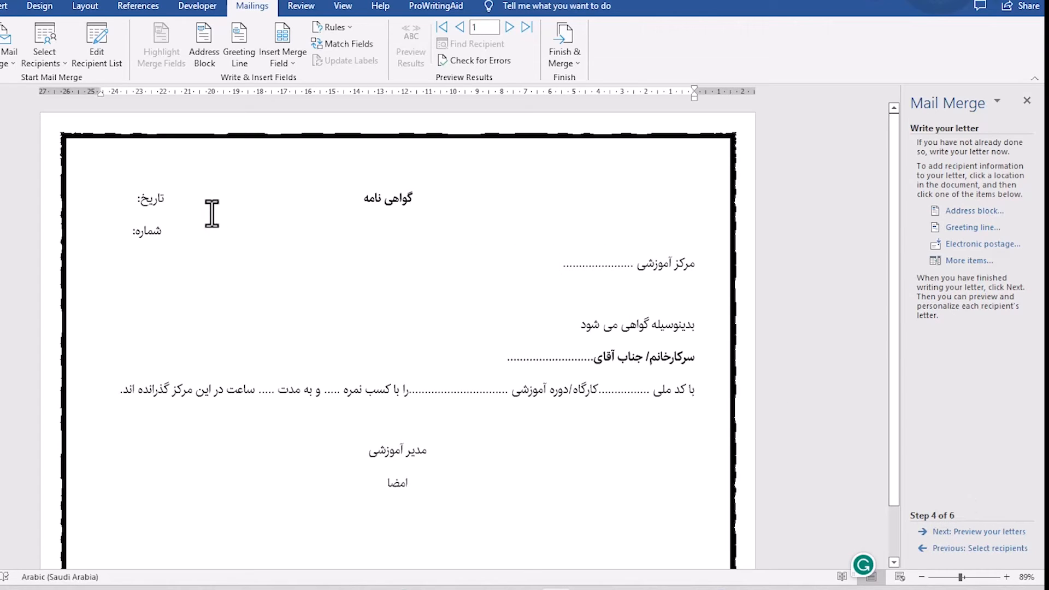
{"action": "left_click", "coordinate": [131, 198]}
{"action": "key", "text": "BackSpace"}
{"action": "key", "text": "BackSpace"}
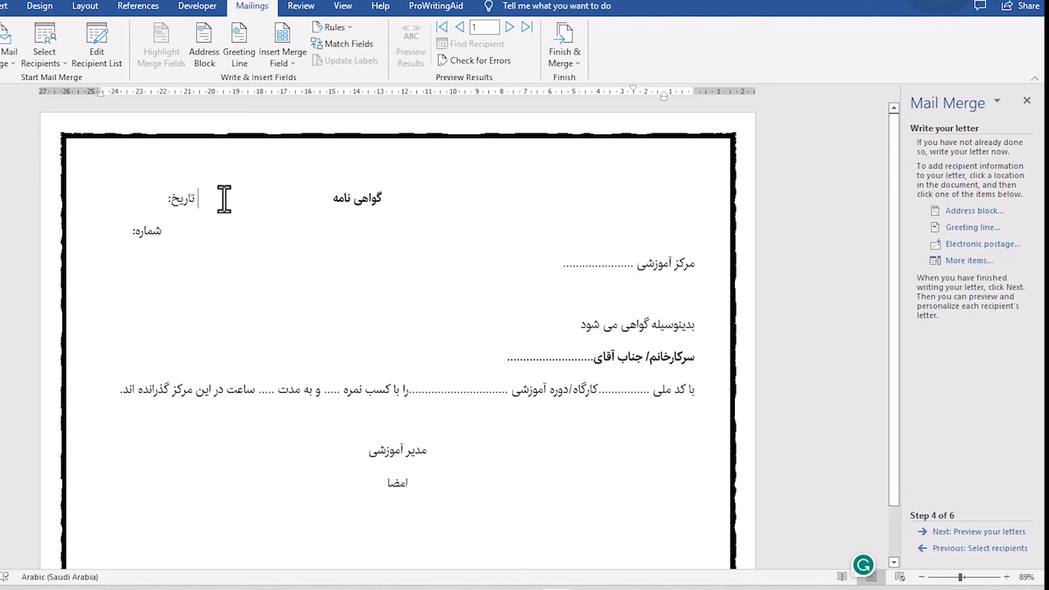
{"action": "key", "text": "BackSpace"}
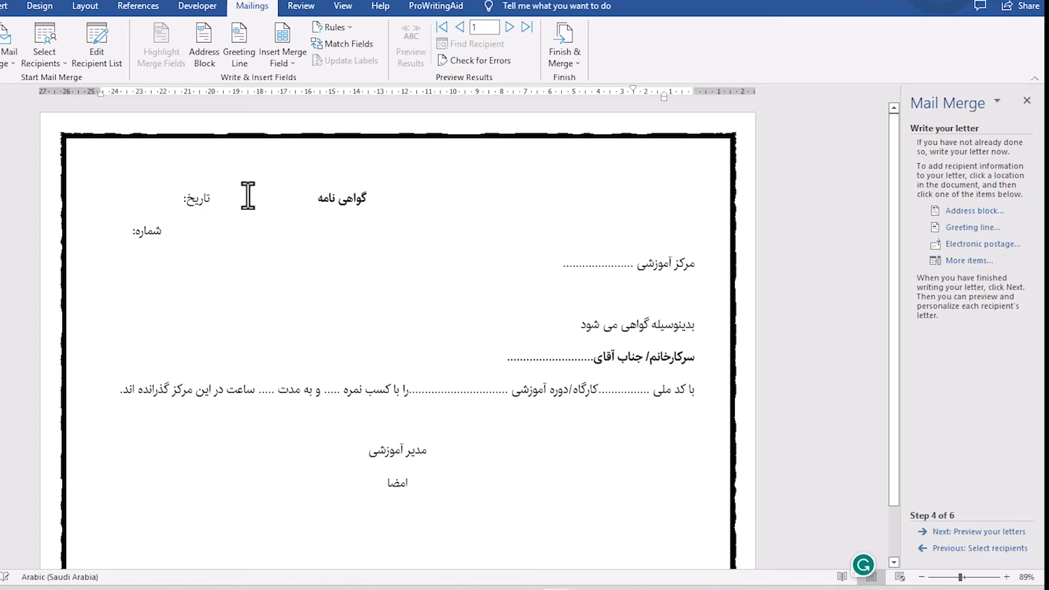
{"action": "key", "text": "BackSpace"}
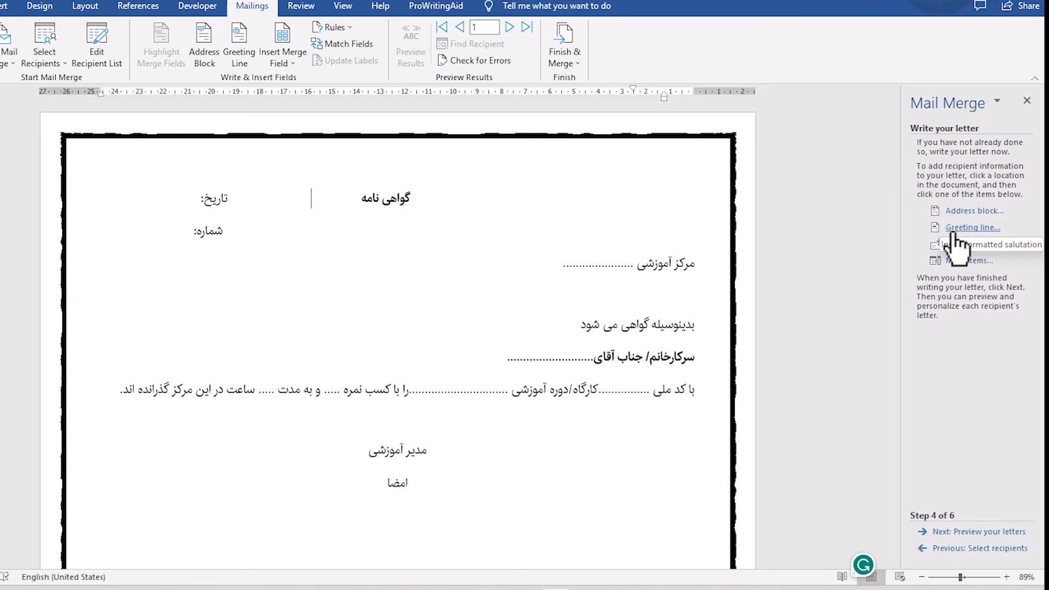
Try configuring a greeting line with the Dear salutation and a title-and-surname name format, and discard it.
{"action": "left_click", "coordinate": [953, 231]}
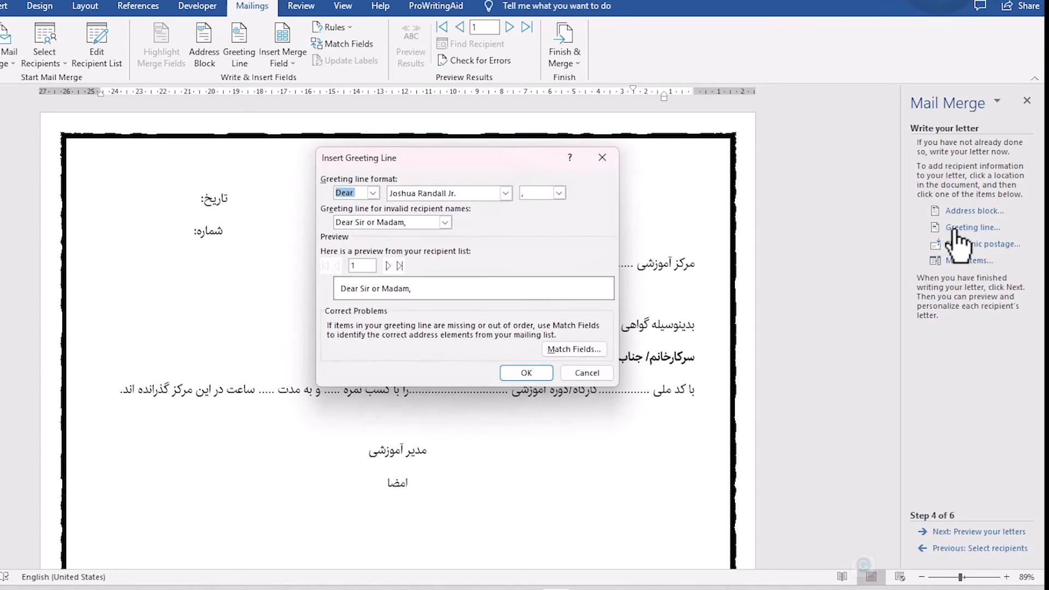
{"action": "left_click", "coordinate": [373, 193]}
{"action": "left_click", "coordinate": [363, 213]}
{"action": "left_click", "coordinate": [372, 193]}
{"action": "left_click", "coordinate": [359, 206]}
{"action": "left_click", "coordinate": [506, 193]}
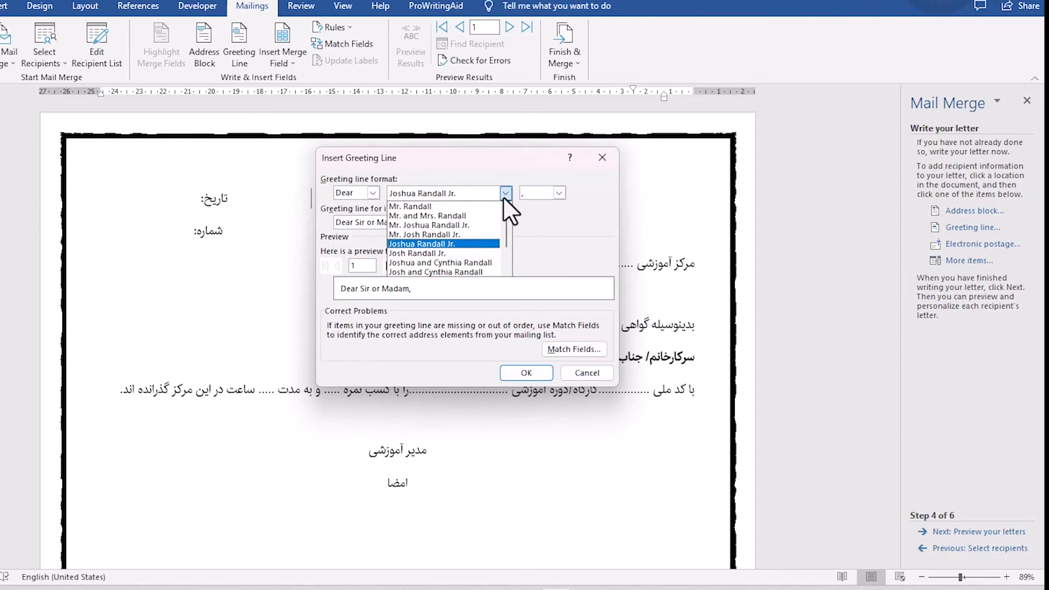
{"action": "left_click", "coordinate": [437, 205]}
{"action": "left_click", "coordinate": [558, 192]}
{"action": "left_click", "coordinate": [530, 212]}
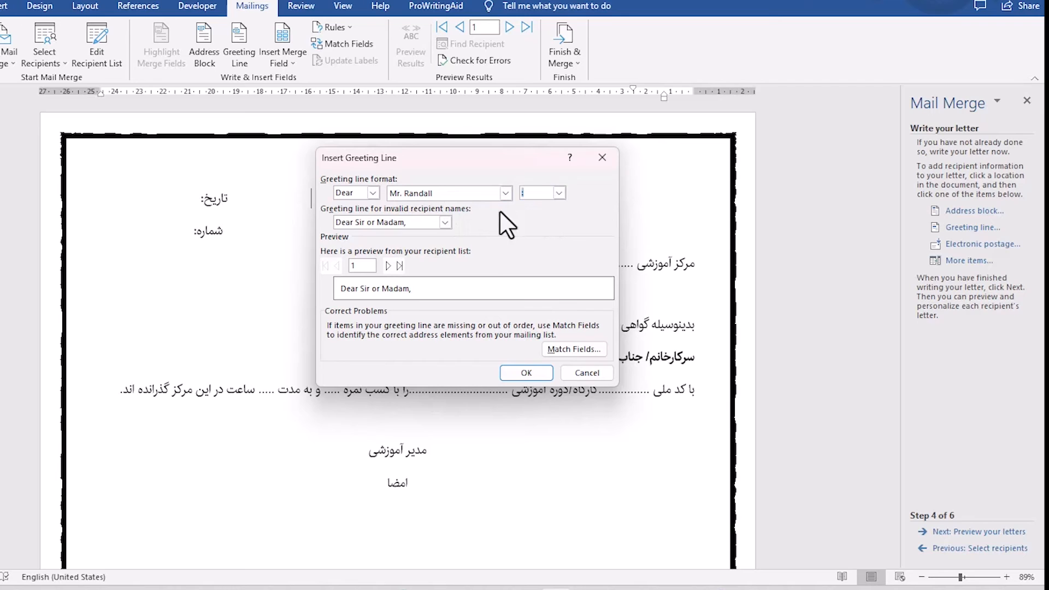
{"action": "left_click", "coordinate": [581, 372]}
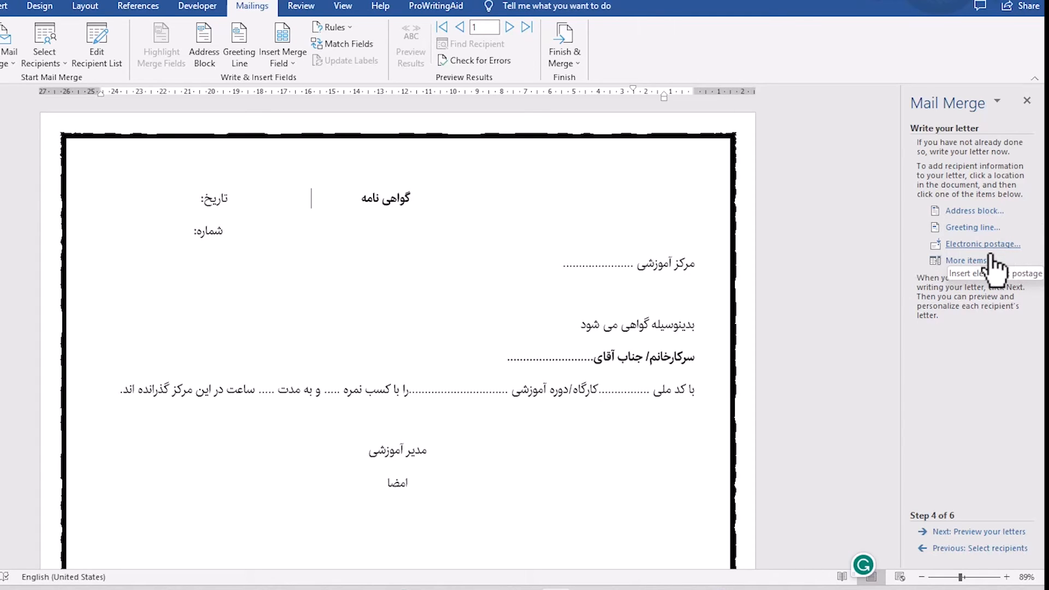
{"action": "left_click", "coordinate": [964, 263]}
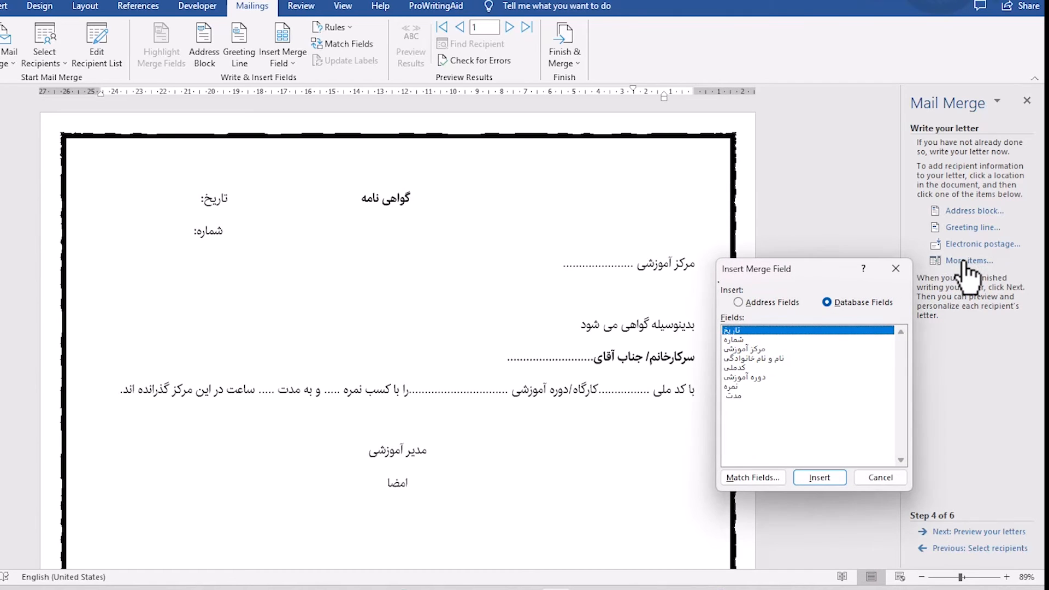
{"action": "left_click_drag", "start_coordinate": [832, 268], "coordinate": [607, 105]}
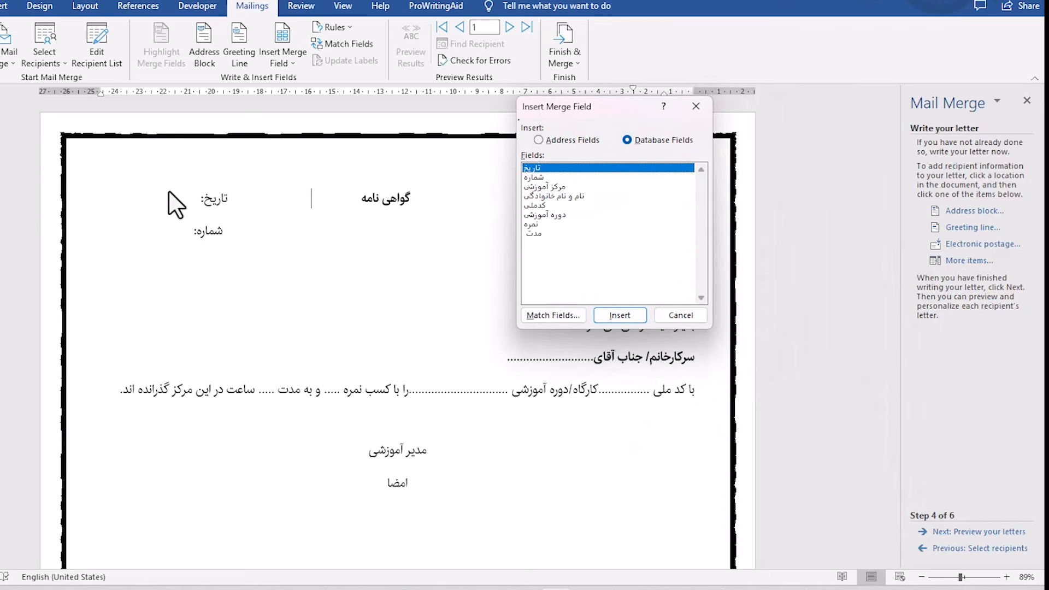
{"action": "left_click", "coordinate": [680, 316]}
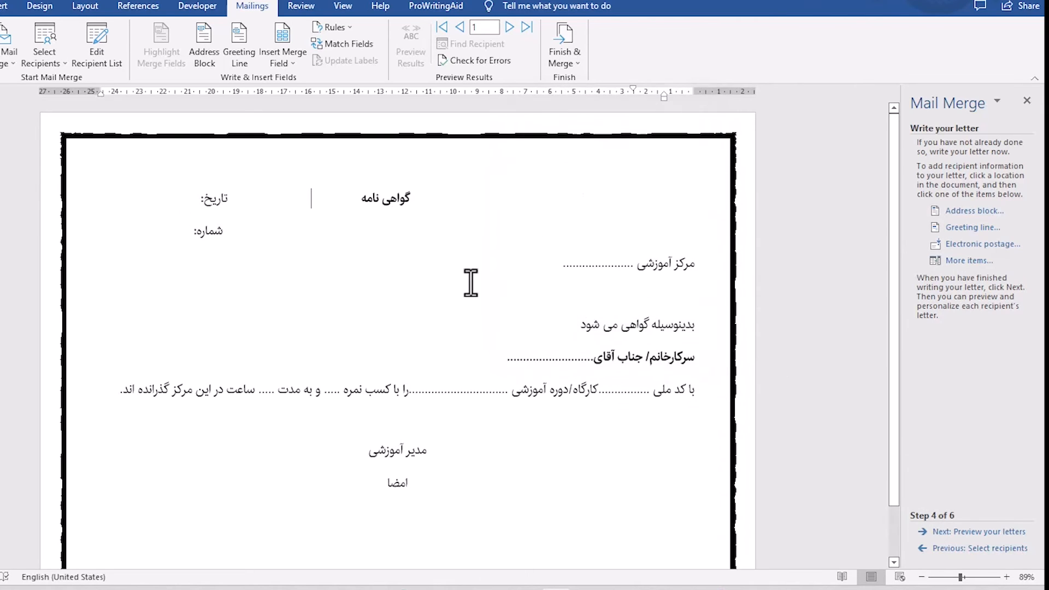
Insert the تاریخ merge field directly after the تاریخ: label in the certificate header.
{"action": "left_click", "coordinate": [180, 198]}
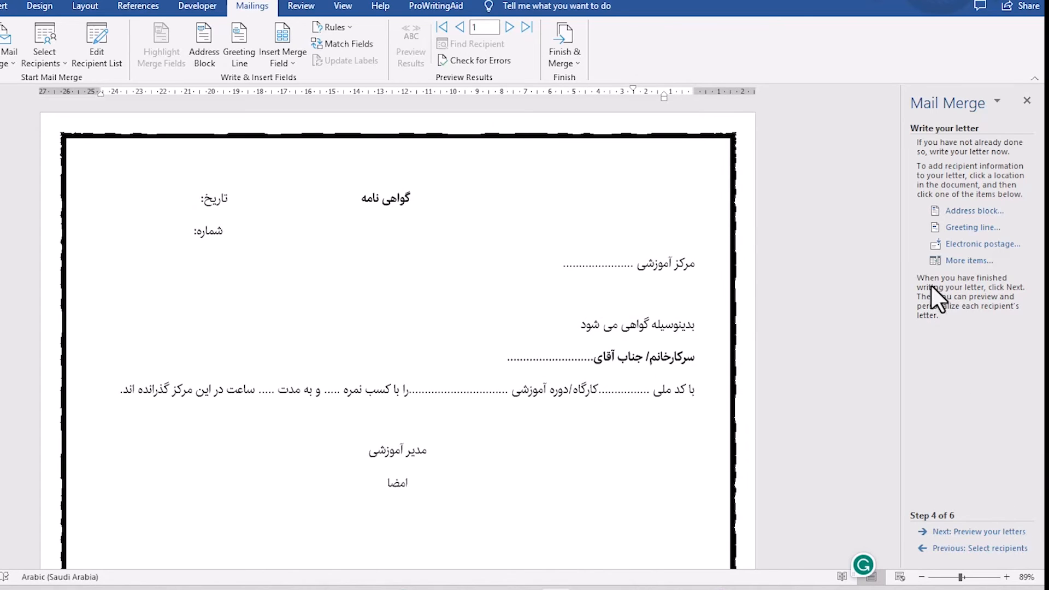
{"action": "left_click", "coordinate": [953, 261]}
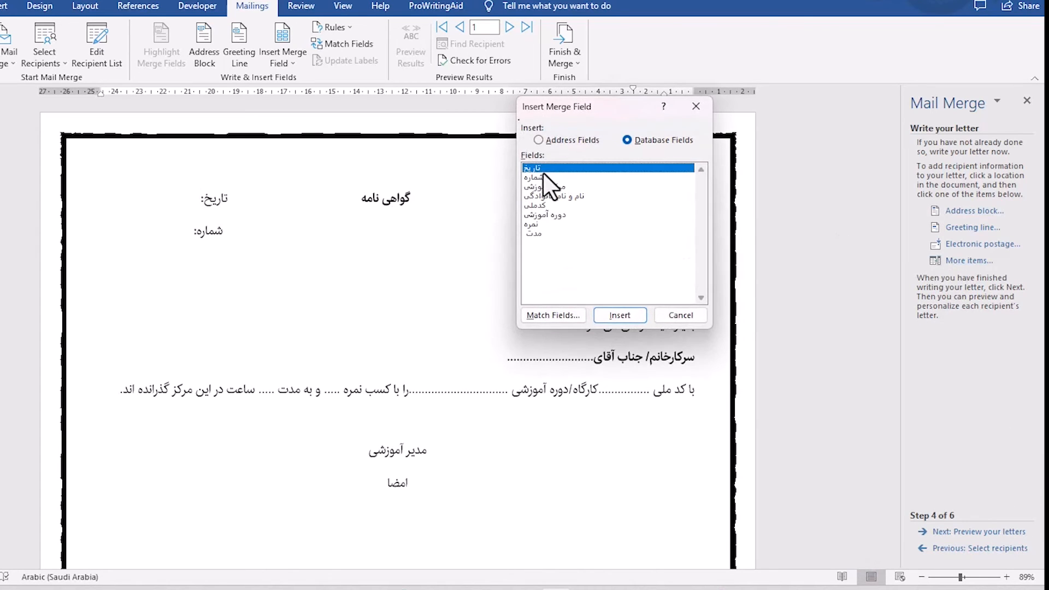
{"action": "left_click", "coordinate": [624, 313]}
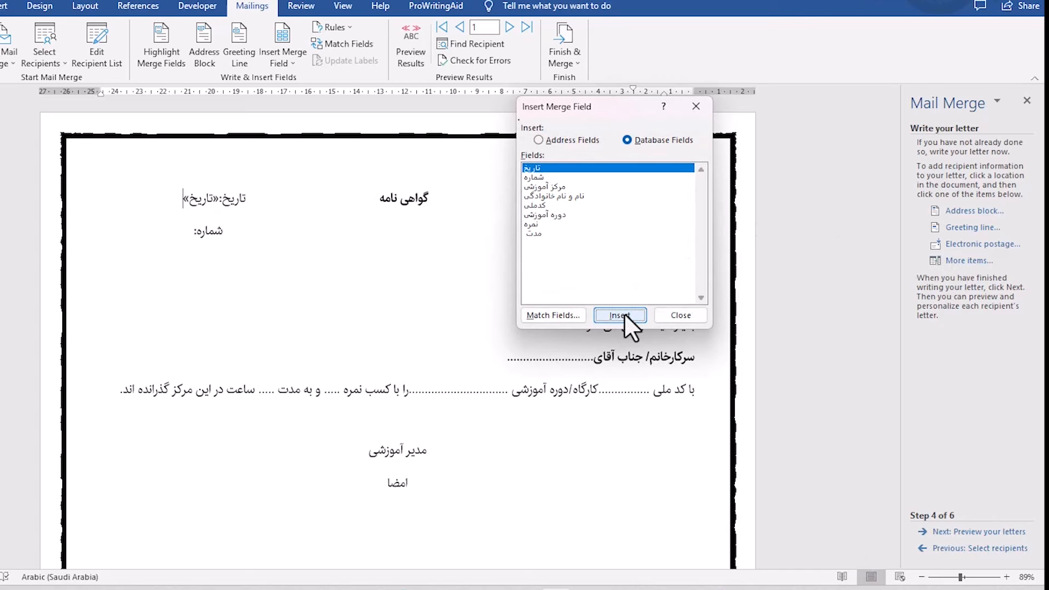
{"action": "left_click", "coordinate": [681, 315]}
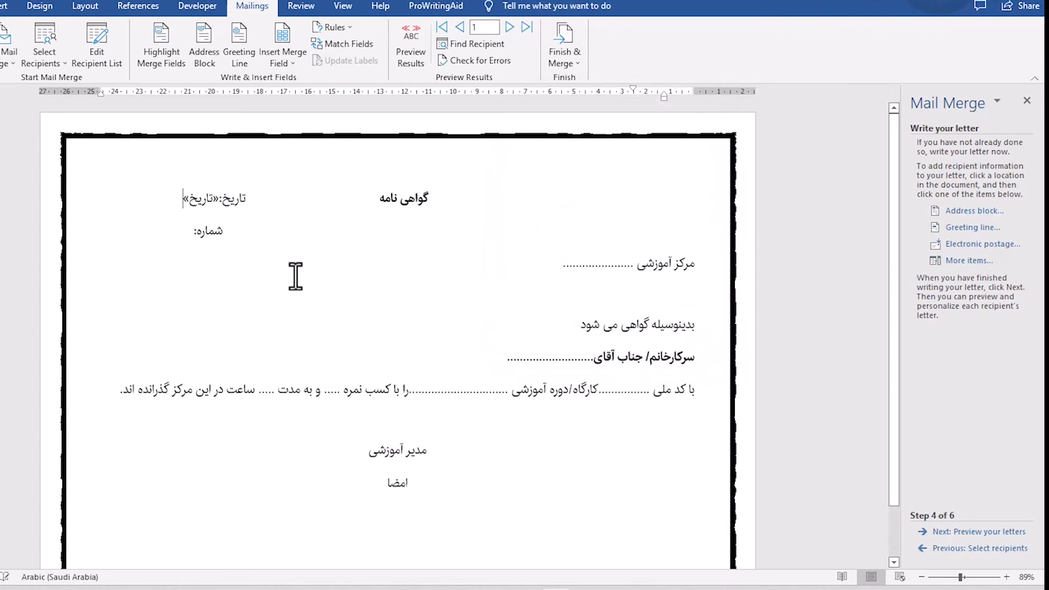
Insert the شماره merge field directly after the شماره: label below the date line.
{"action": "left_click", "coordinate": [217, 234]}
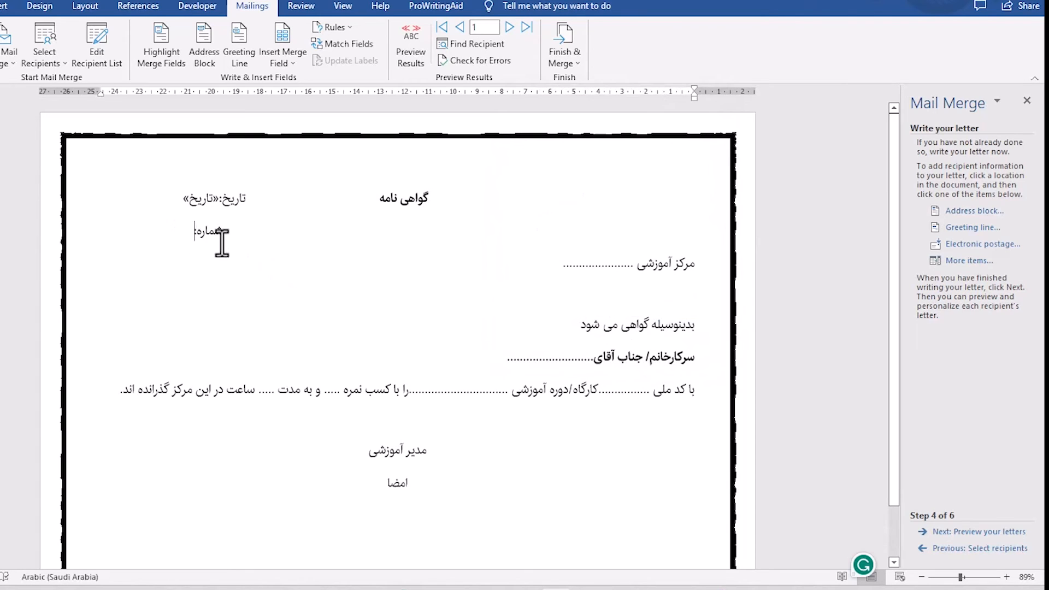
{"action": "left_click", "coordinate": [981, 261]}
{"action": "left_click", "coordinate": [539, 177]}
{"action": "left_click", "coordinate": [615, 314]}
{"action": "left_click", "coordinate": [678, 315]}
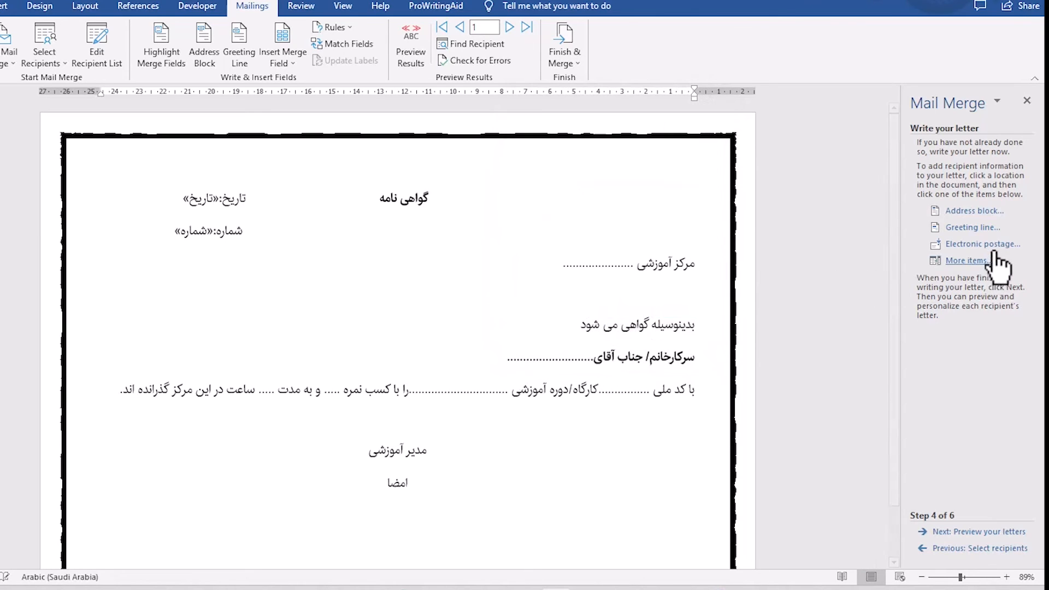
Replace the dotted placeholder after مرکز آموزشی with the مرکز آموزشی merge field.
{"action": "double_click", "coordinate": [628, 265]}
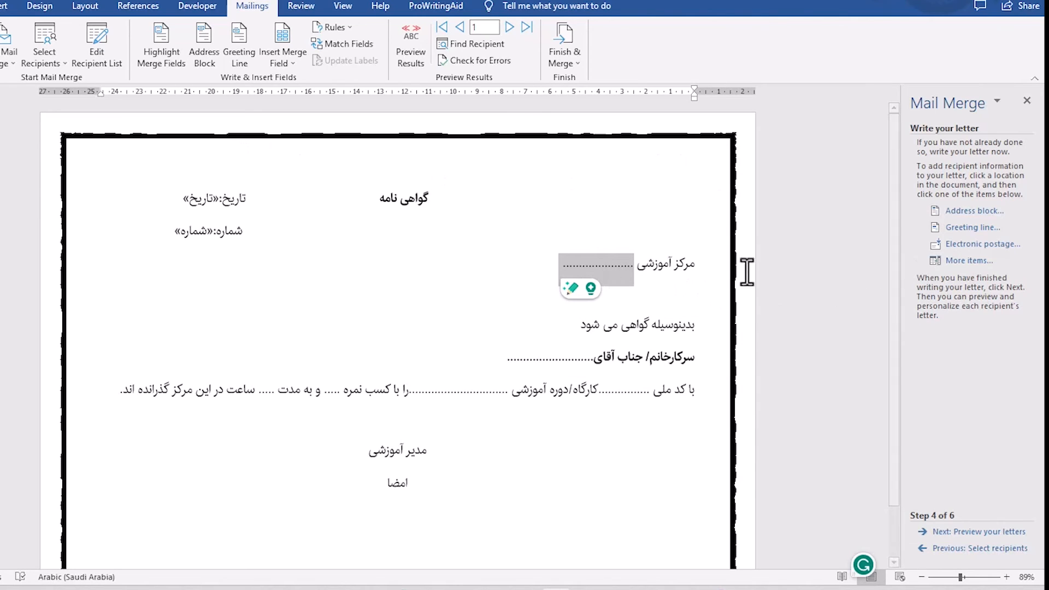
{"action": "left_click", "coordinate": [964, 261]}
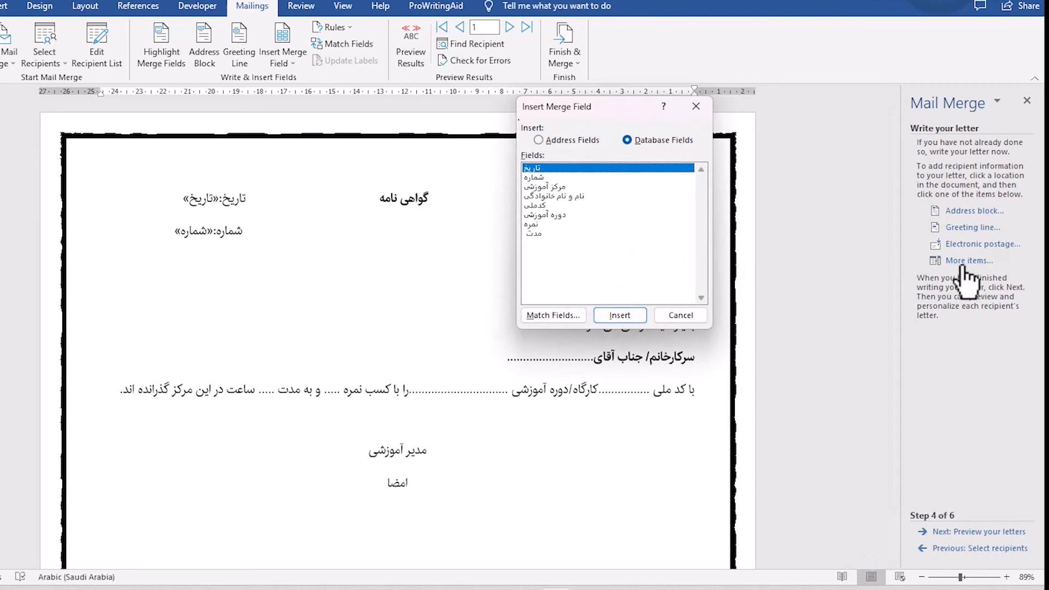
{"action": "left_click", "coordinate": [553, 186]}
{"action": "left_click", "coordinate": [622, 316]}
{"action": "left_click", "coordinate": [678, 315]}
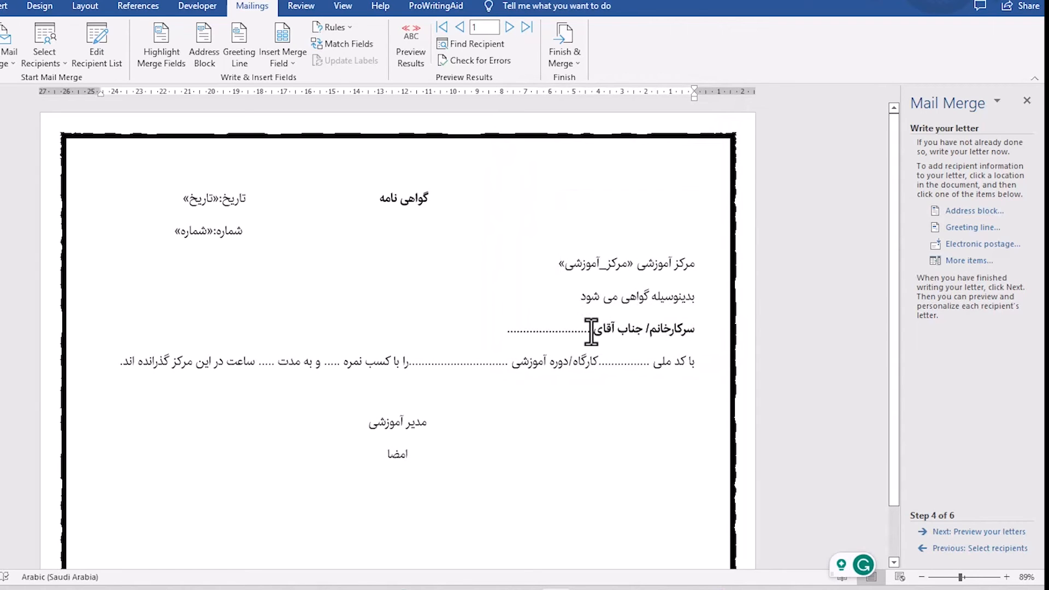
Replace the dotted placeholder after سرکارخانم/ جناب آقای with the نام و نام خانوادگی merge field.
{"action": "left_click_drag", "start_coordinate": [591, 330], "coordinate": [504, 330]}
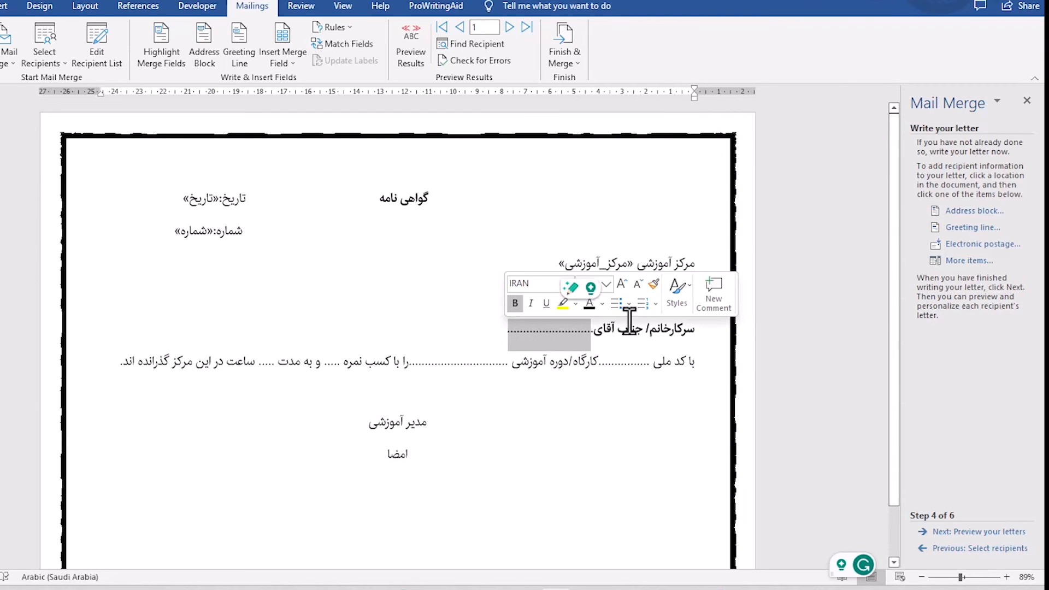
{"action": "left_click", "coordinate": [957, 262]}
{"action": "left_click", "coordinate": [549, 196]}
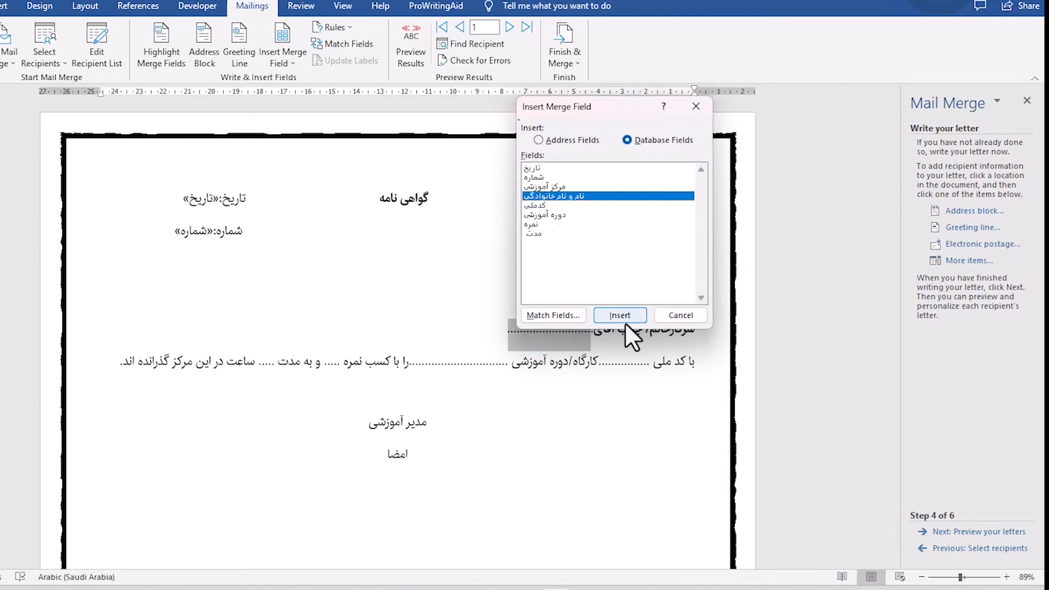
{"action": "left_click", "coordinate": [621, 315]}
{"action": "left_click", "coordinate": [680, 315]}
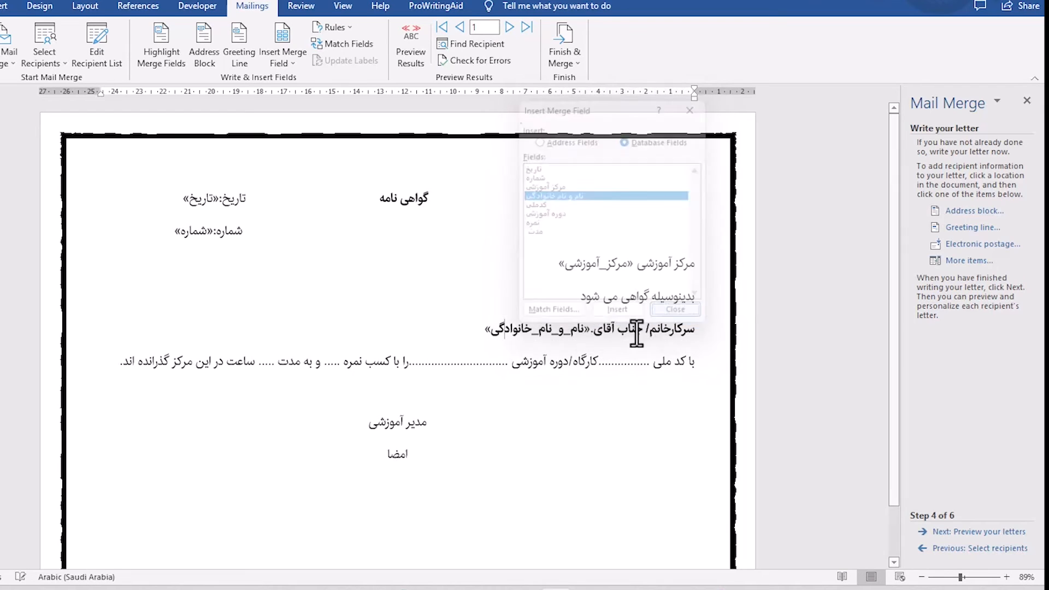
Replace the leftover dot before the نام و نام خانوادگی merge field with a colon surrounded by spaces.
{"action": "left_click_drag", "start_coordinate": [590, 335], "coordinate": [596, 340]}
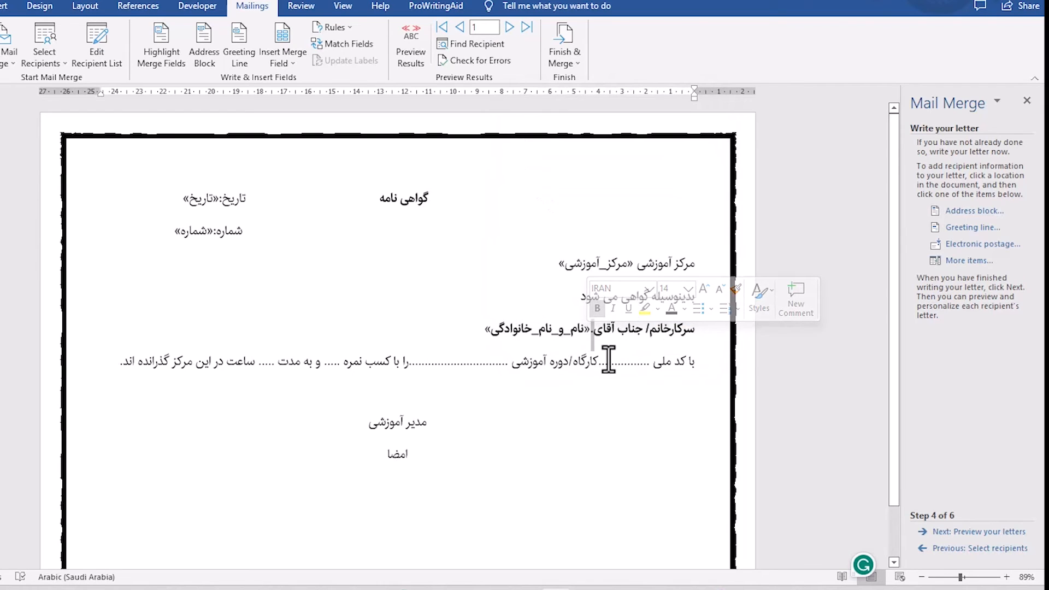
{"action": "key", "text": "Delete"}
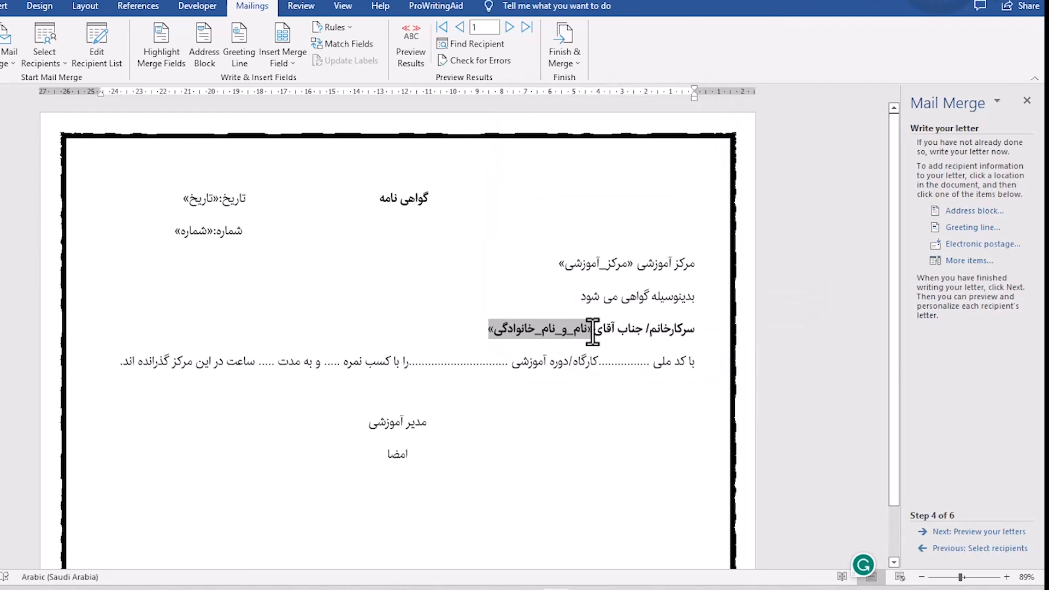
{"action": "key", "text": "alt+shift"}
{"action": "type", "text": ":"}
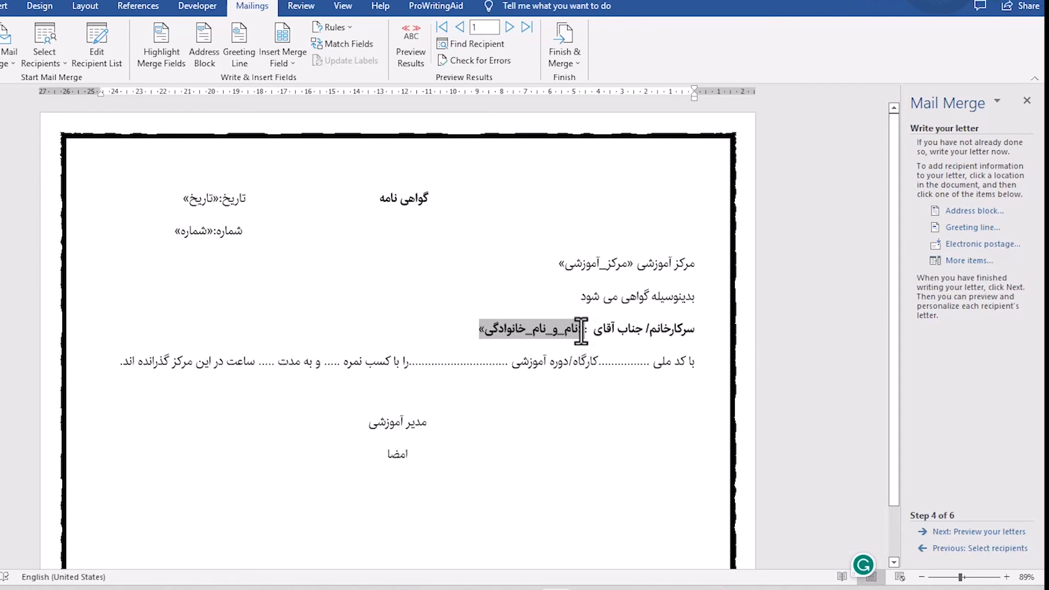
{"action": "key", "text": "BackSpace"}
{"action": "key", "text": "BackSpace"}
{"action": "key", "text": "BackSpace"}
{"action": "key", "text": "alt+shift"}
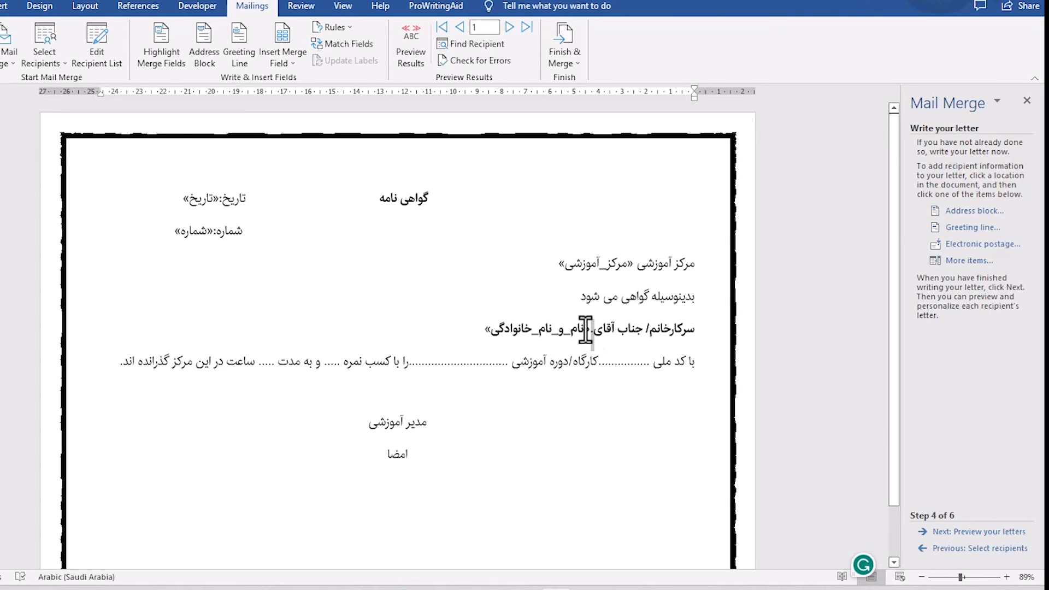
{"action": "key", "text": "BackSpace"}
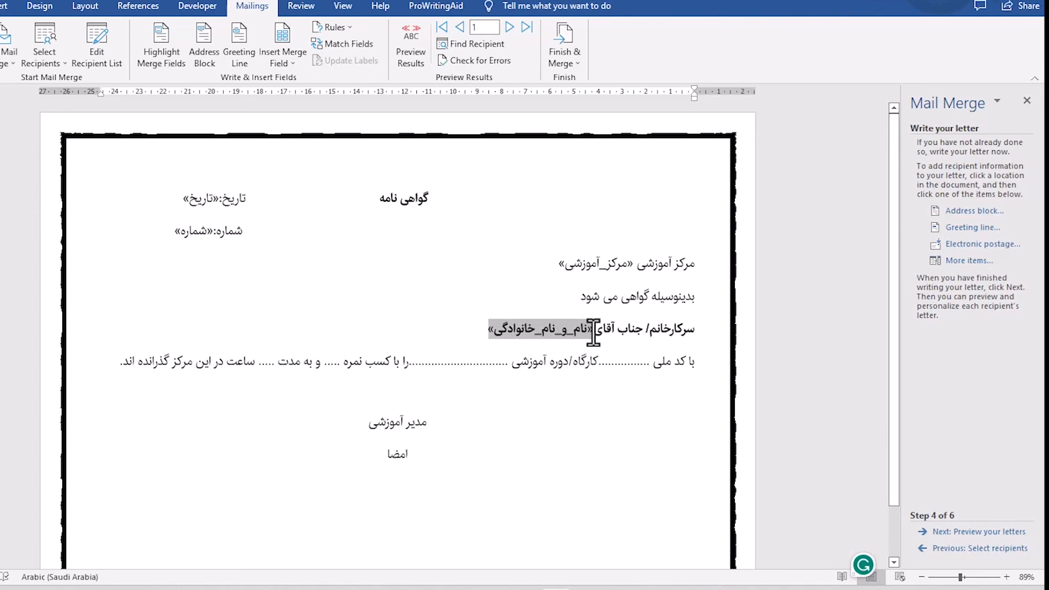
{"action": "key", "text": "alt+shift"}
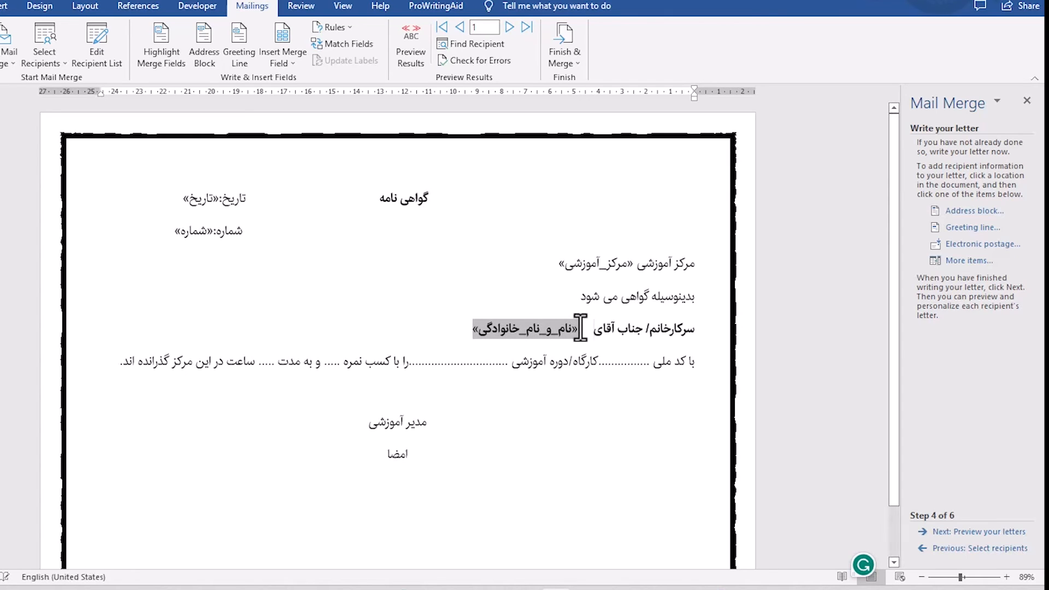
{"action": "type", "text": ":"}
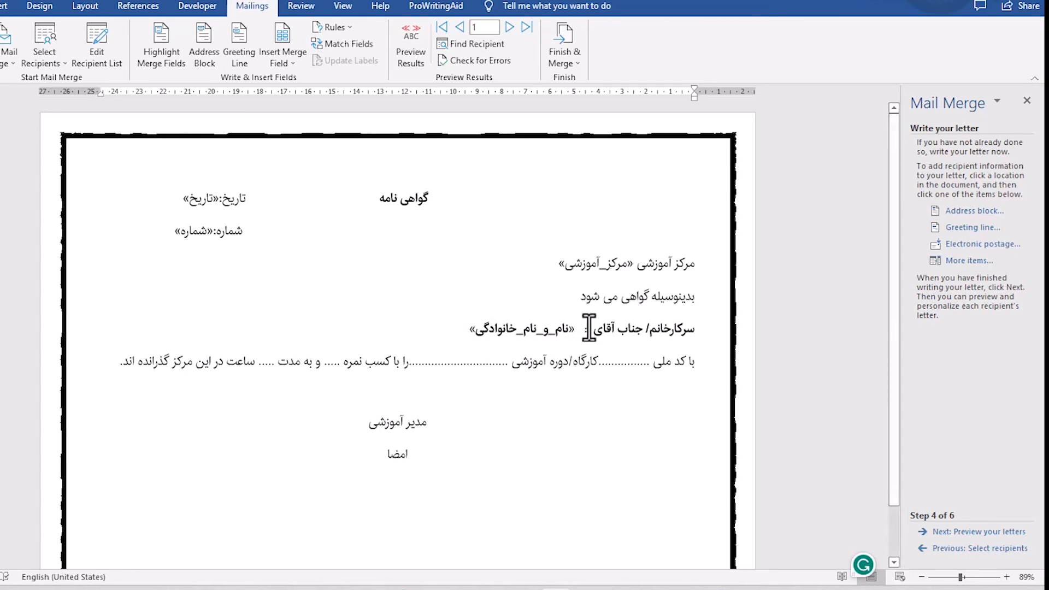
Replace the dotted placeholder after با کد ملی with the کدملی merge field and add space after it.
{"action": "double_click", "coordinate": [610, 364]}
{"action": "left_click", "coordinate": [959, 261]}
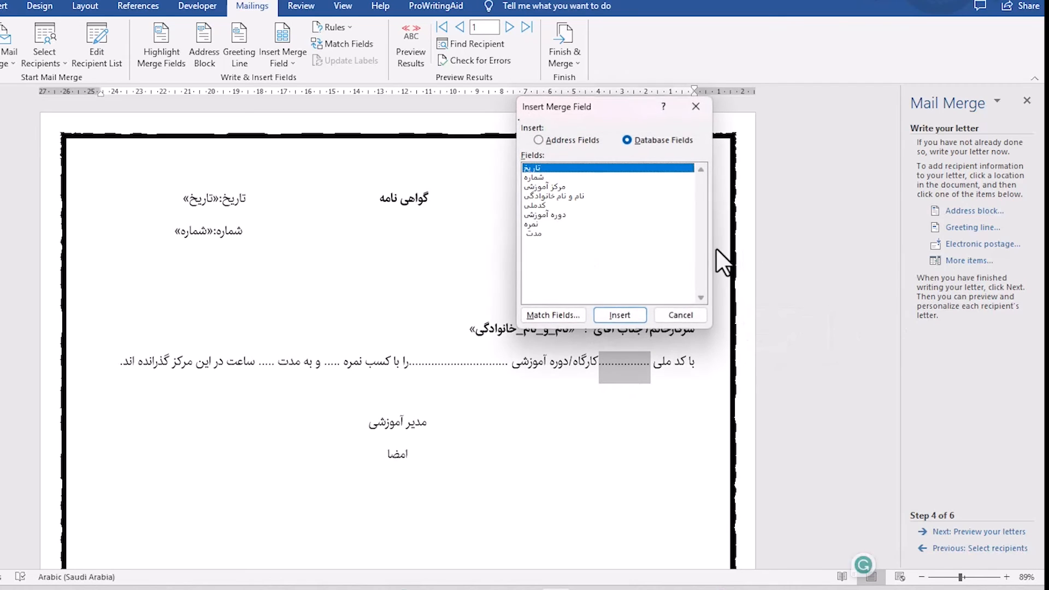
{"action": "left_click", "coordinate": [544, 205]}
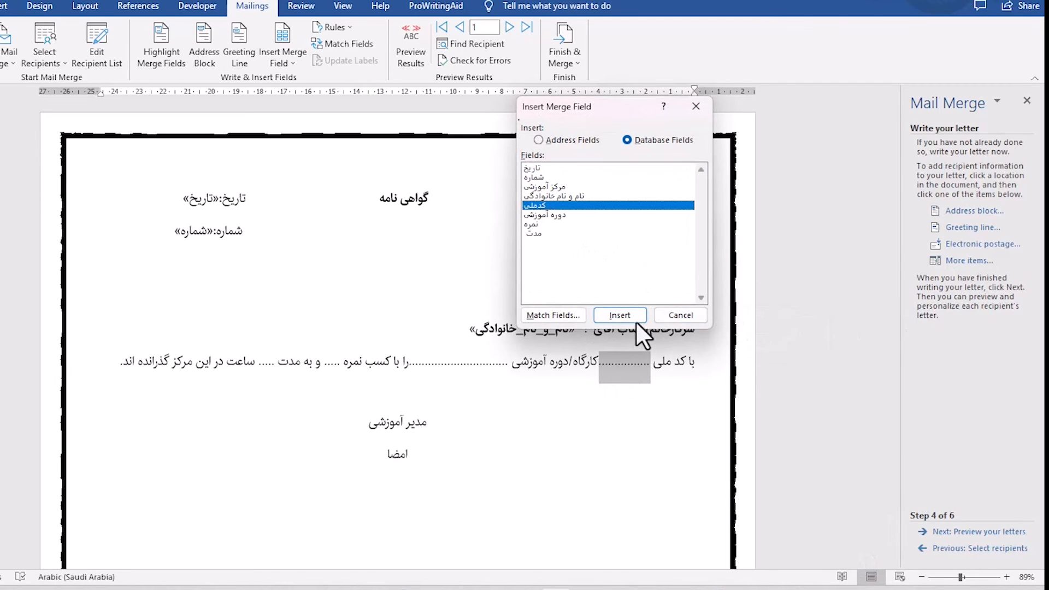
{"action": "left_click", "coordinate": [623, 316]}
{"action": "left_click", "coordinate": [664, 314]}
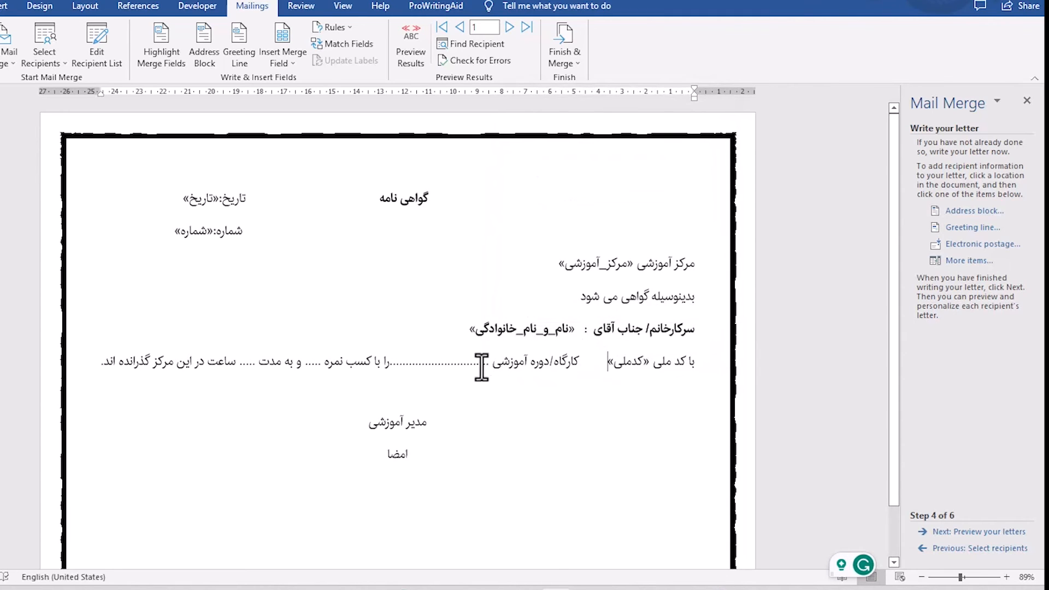
Replace the dotted placeholder after کارگاه/دوره آموزشی with the دوره آموزشی merge field and add space after it.
{"action": "left_click_drag", "start_coordinate": [490, 362], "coordinate": [392, 361]}
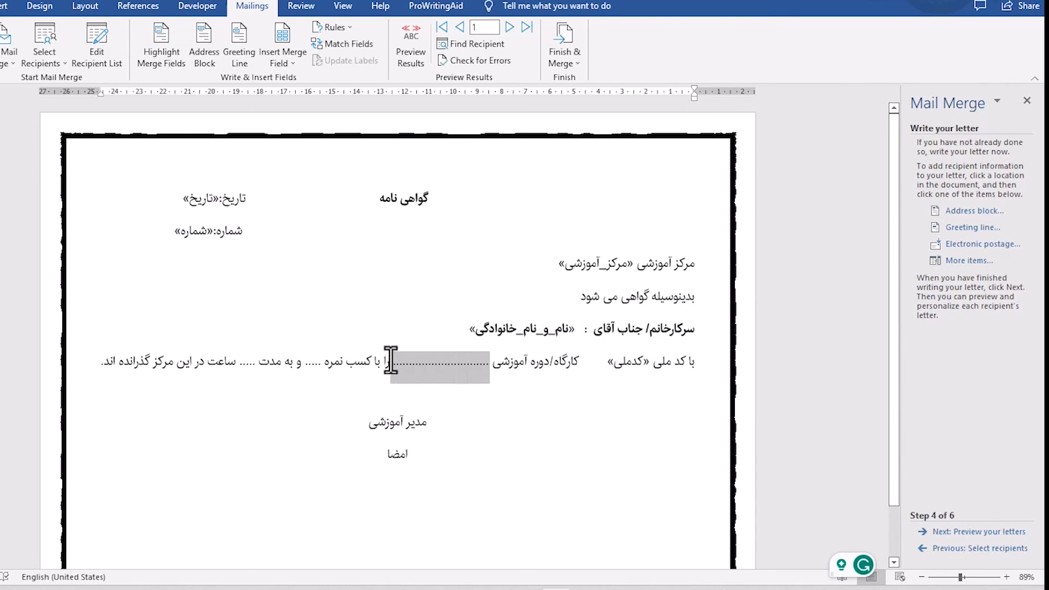
{"action": "left_click", "coordinate": [951, 261]}
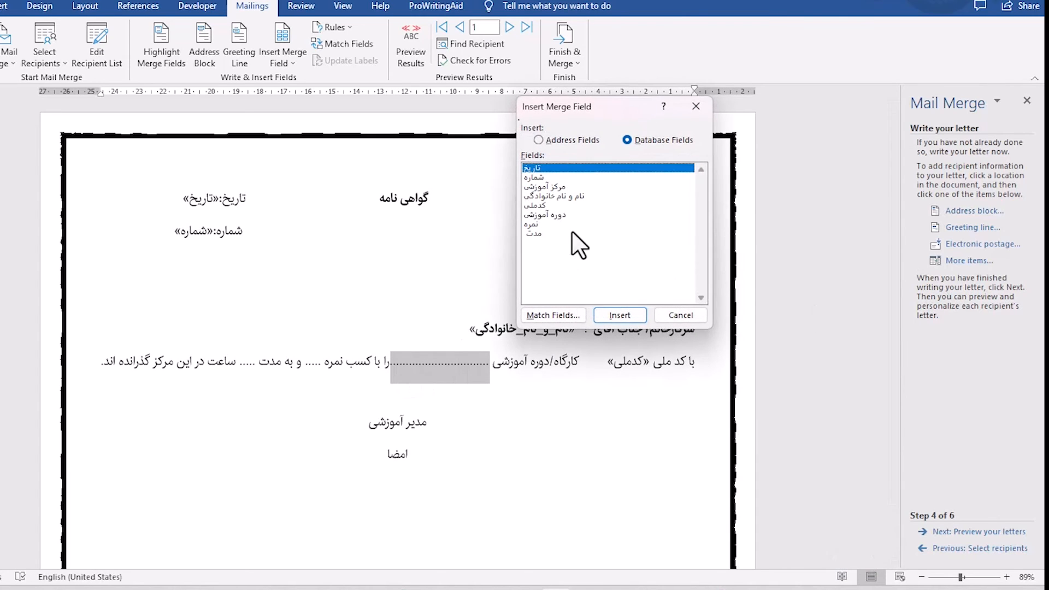
{"action": "left_click", "coordinate": [555, 216]}
{"action": "left_click", "coordinate": [620, 315]}
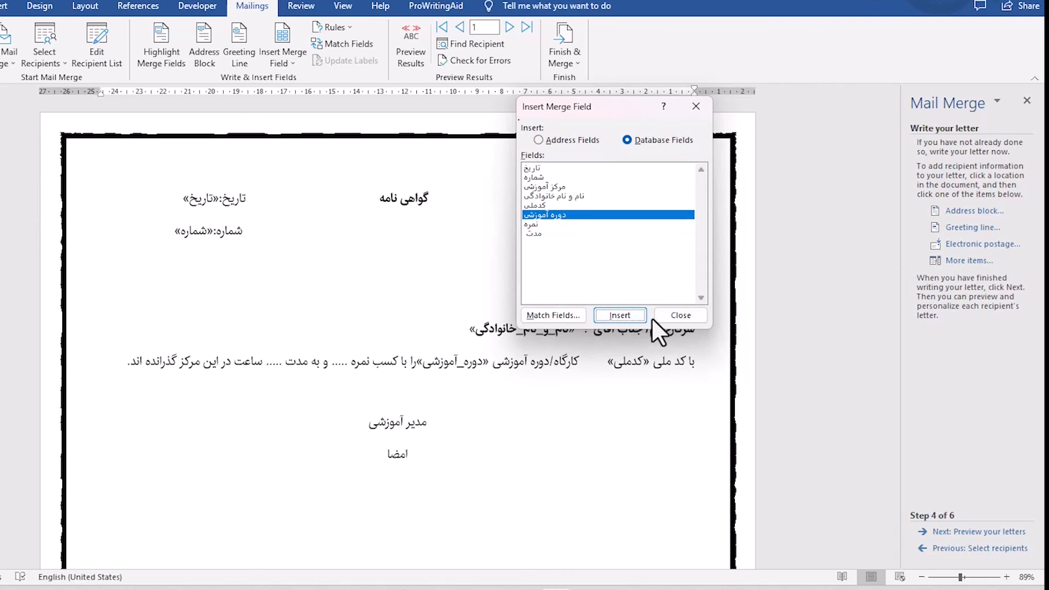
{"action": "left_click", "coordinate": [679, 316]}
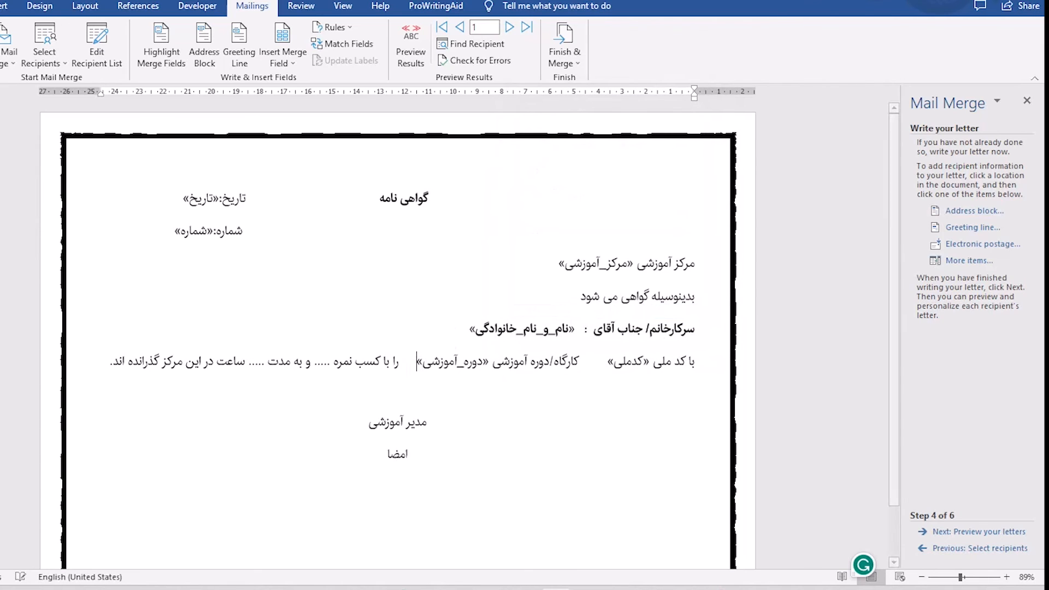
Replace the dotted placeholder after با کسب نمره with the نمره merge field and add space before the field.
{"action": "left_click_drag", "start_coordinate": [328, 362], "coordinate": [314, 365]}
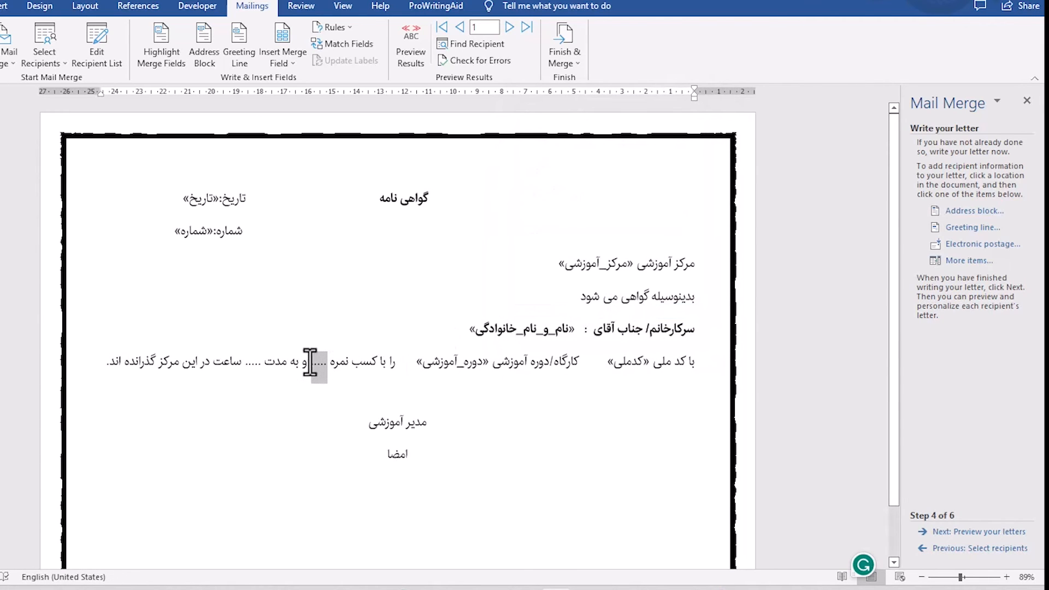
{"action": "left_click", "coordinate": [967, 262]}
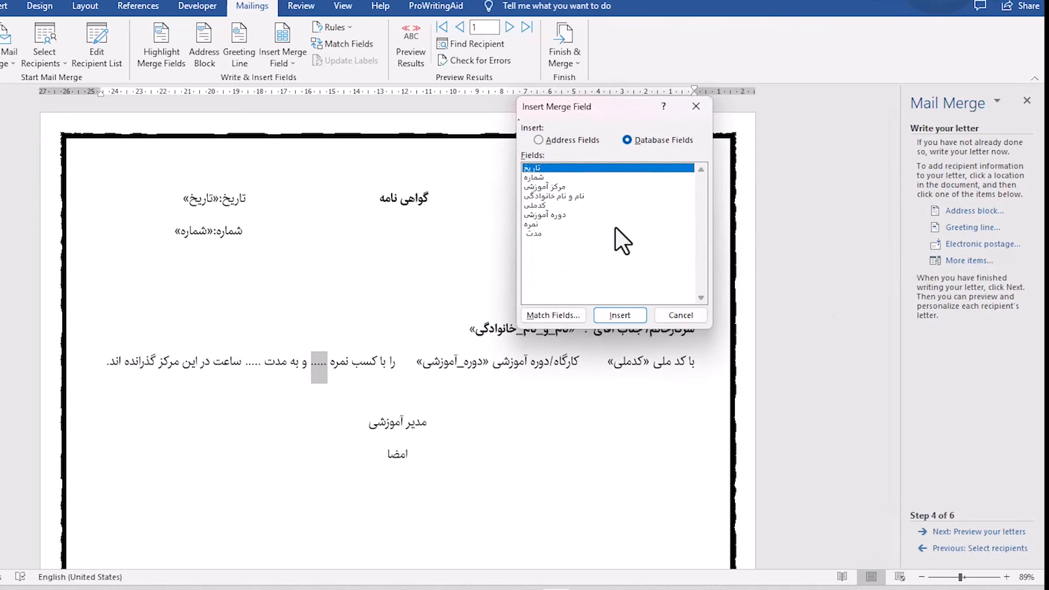
{"action": "left_click", "coordinate": [547, 224]}
{"action": "left_click", "coordinate": [630, 316]}
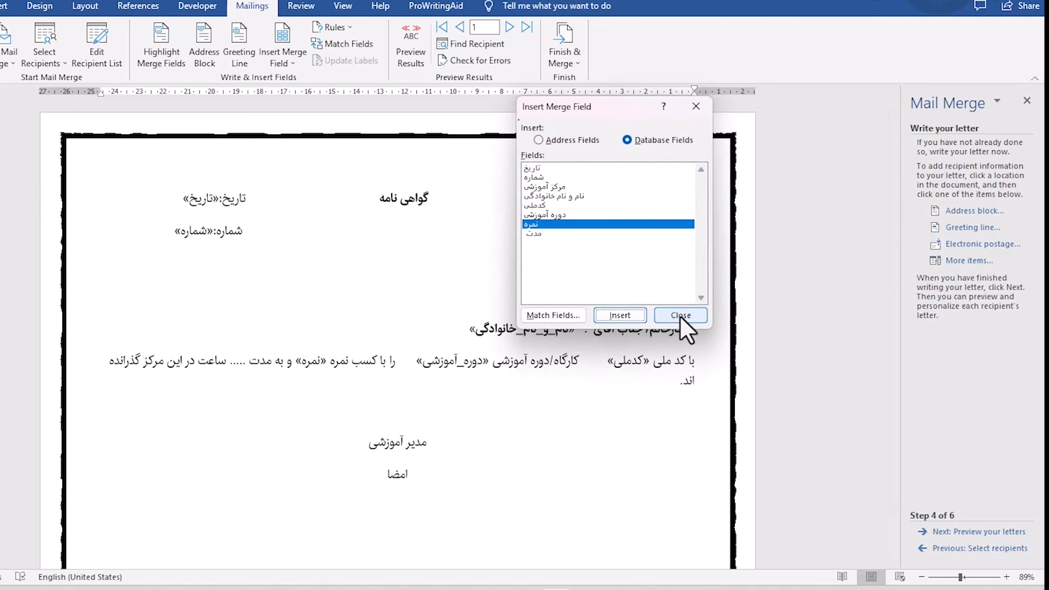
{"action": "left_click", "coordinate": [680, 316]}
{"action": "left_click", "coordinate": [326, 363]}
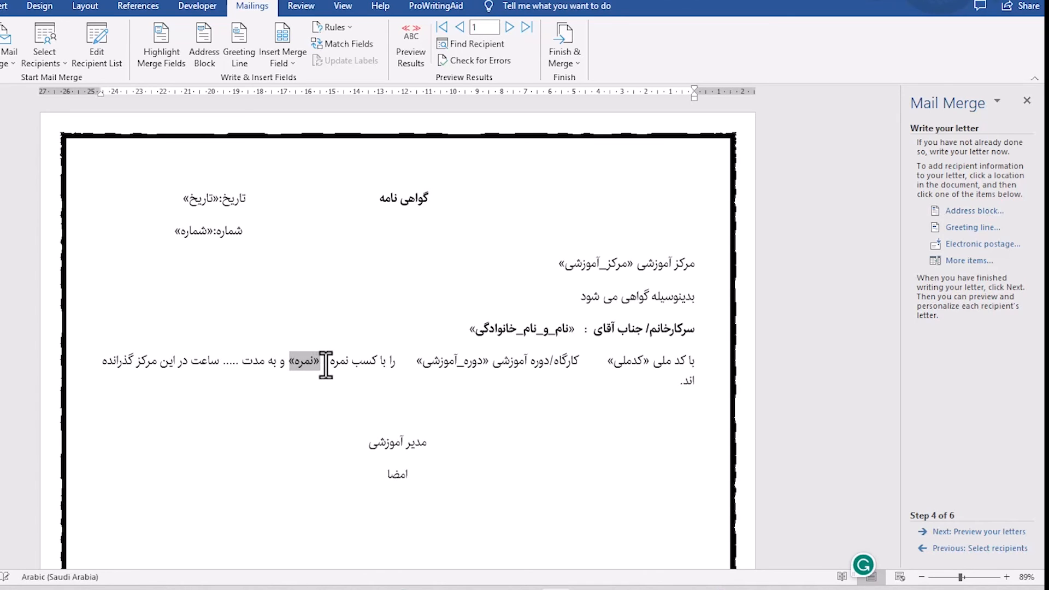
Replace the dotted placeholder after و به مدت with the مدت merge field and add space before ساعت.
{"action": "left_click_drag", "start_coordinate": [235, 361], "coordinate": [217, 358]}
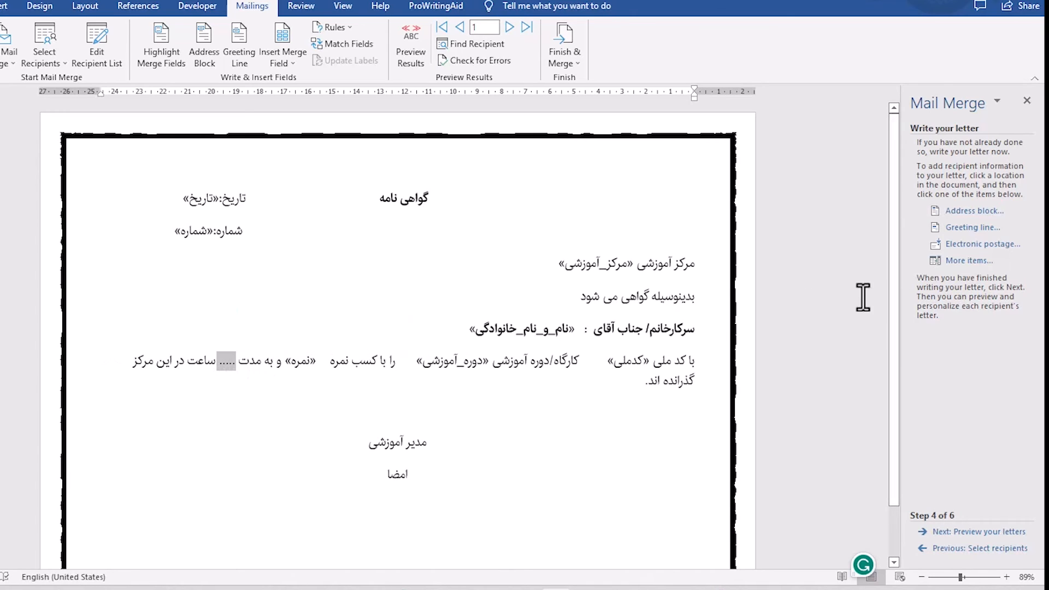
{"action": "left_click", "coordinate": [935, 261]}
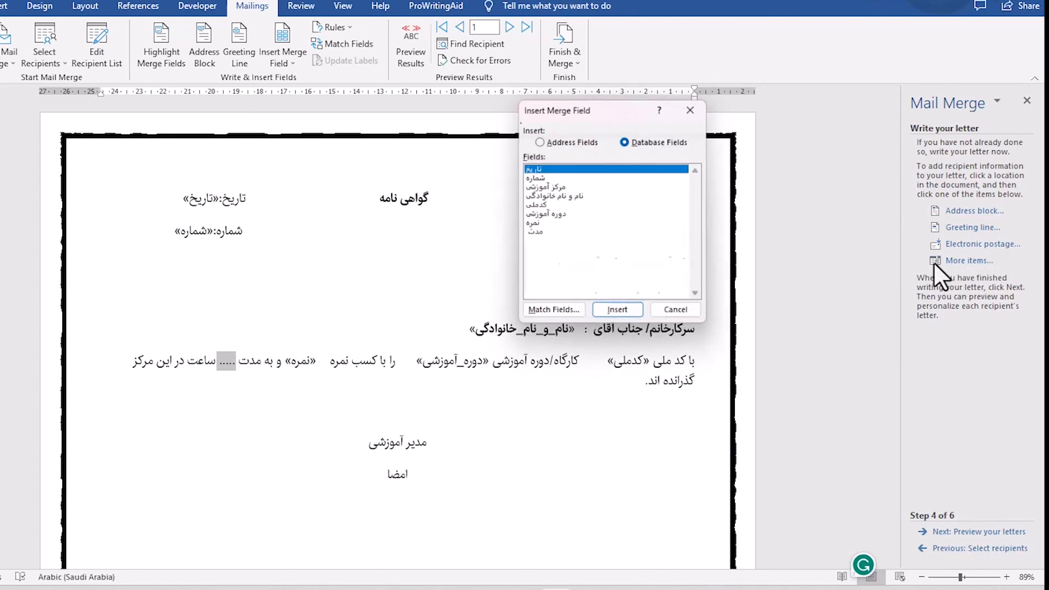
{"action": "left_click", "coordinate": [539, 235]}
{"action": "left_click", "coordinate": [623, 315]}
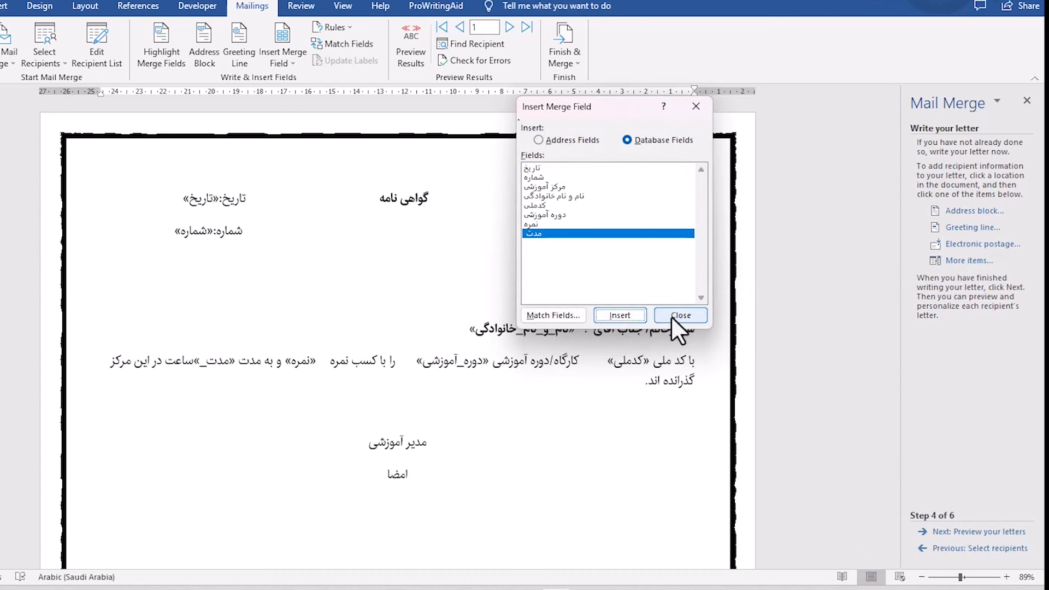
{"action": "left_click", "coordinate": [672, 316]}
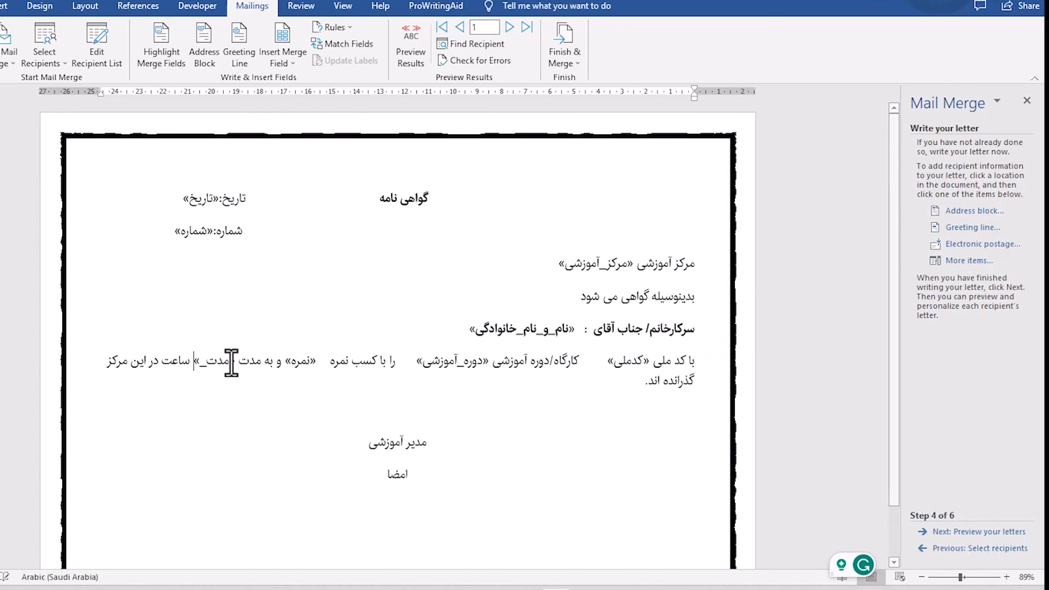
{"action": "key", "text": "alt+shift"}
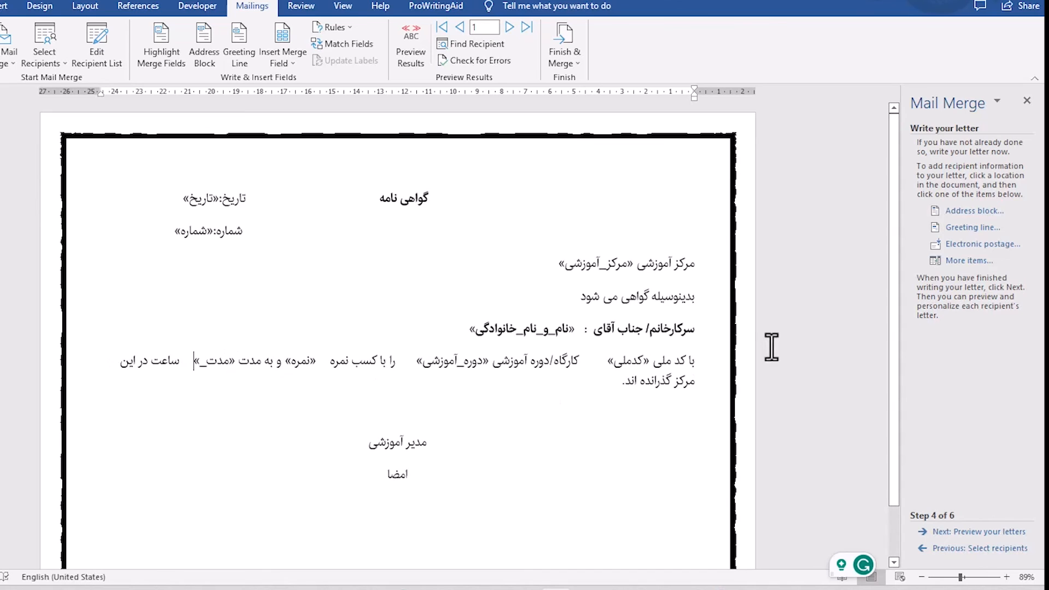
Set the line spacing of the recipient name line and the course paragraph to 2.5.
{"action": "left_click_drag", "start_coordinate": [694, 334], "coordinate": [595, 388]}
{"action": "left_click", "coordinate": [0, 6]}
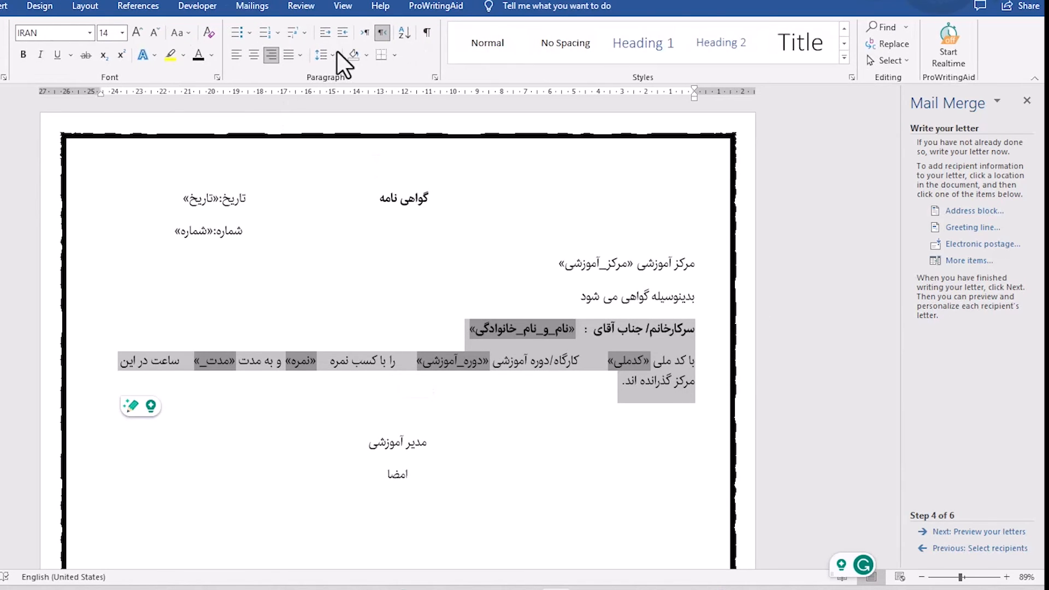
{"action": "left_click", "coordinate": [333, 56]}
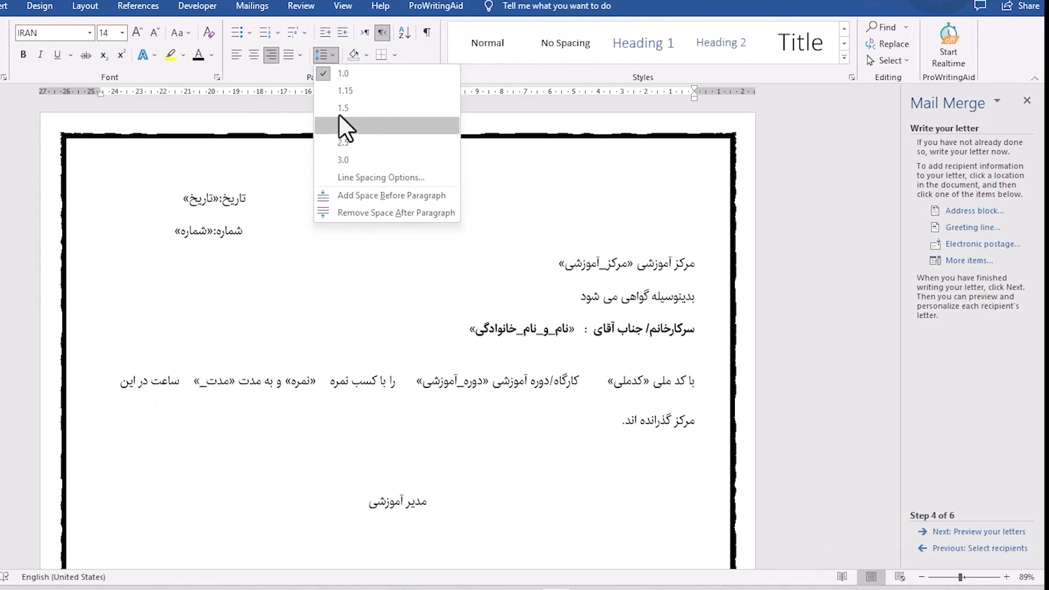
{"action": "left_click", "coordinate": [339, 143]}
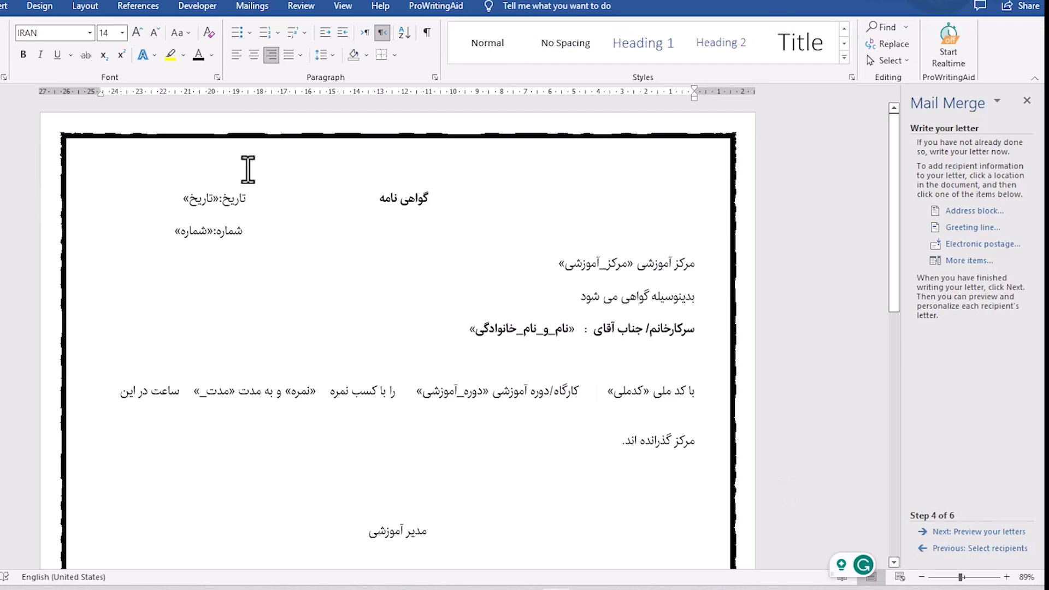
Preview the merged certificates and compare the filled-in fields for recipients 1 and 2.
{"action": "left_click", "coordinate": [963, 531]}
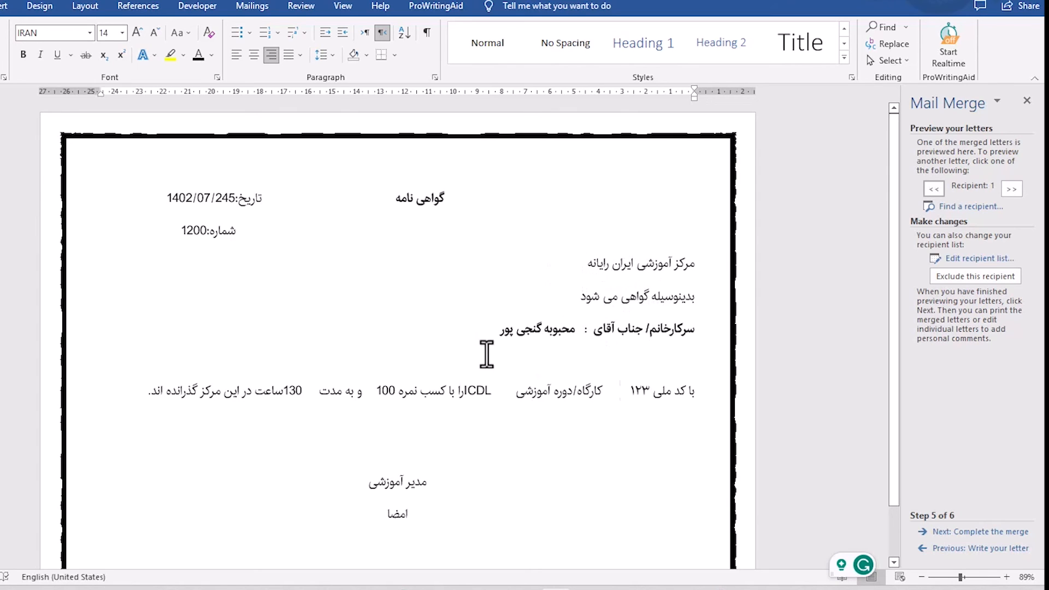
{"action": "left_click", "coordinate": [621, 397]}
{"action": "left_click", "coordinate": [1011, 189]}
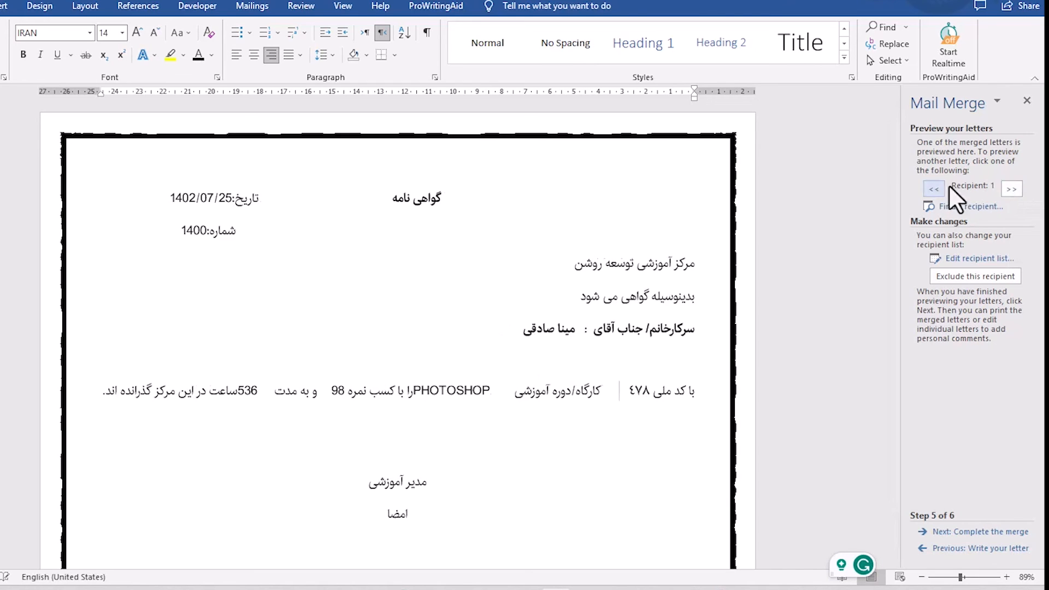
{"action": "left_click", "coordinate": [934, 188]}
{"action": "left_click", "coordinate": [1011, 189]}
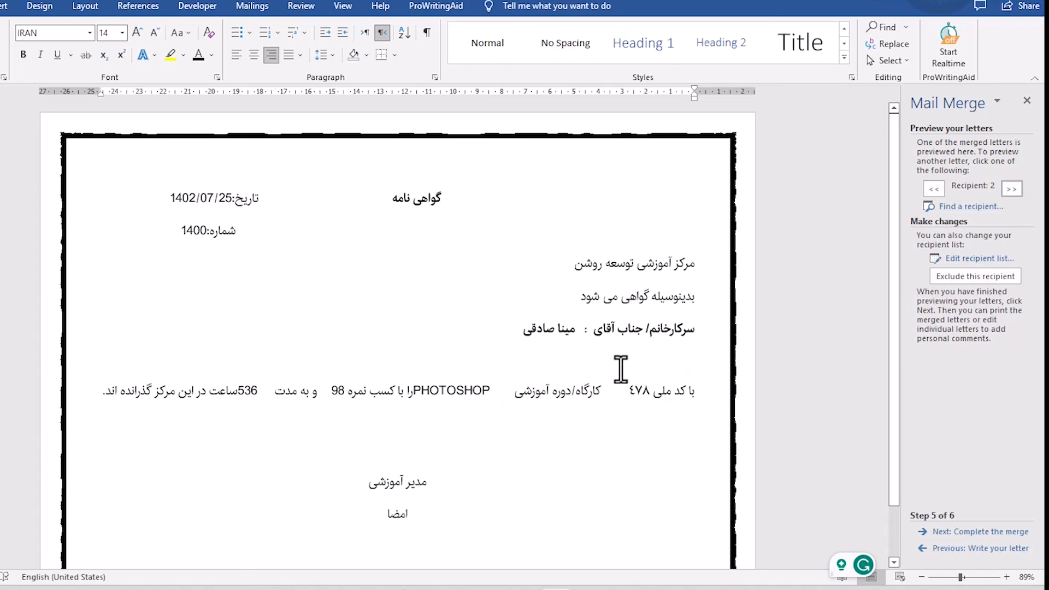
{"action": "left_click", "coordinate": [415, 390]}
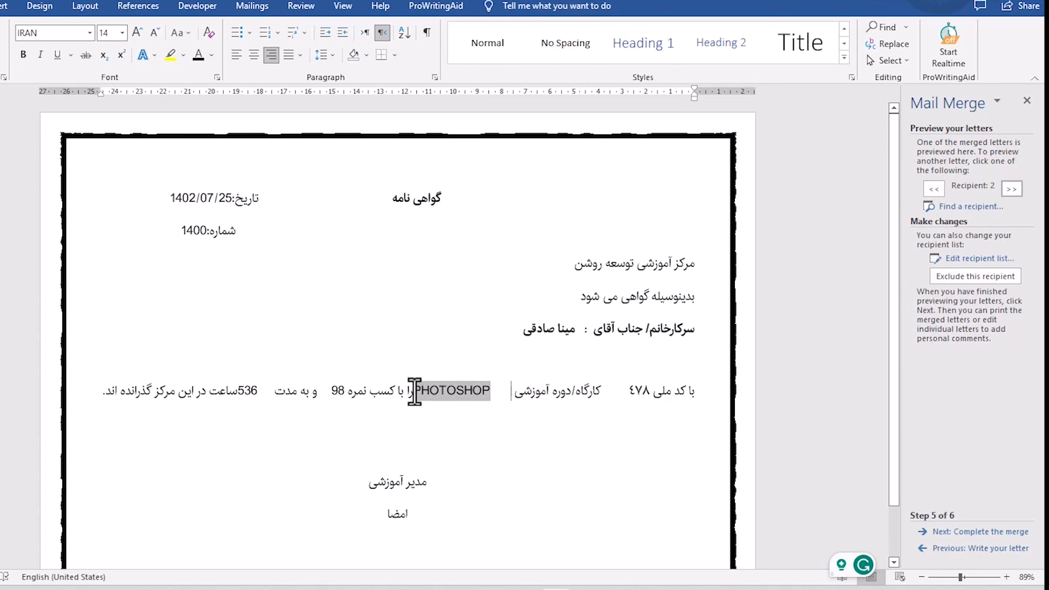
{"action": "key", "text": "alt+shift"}
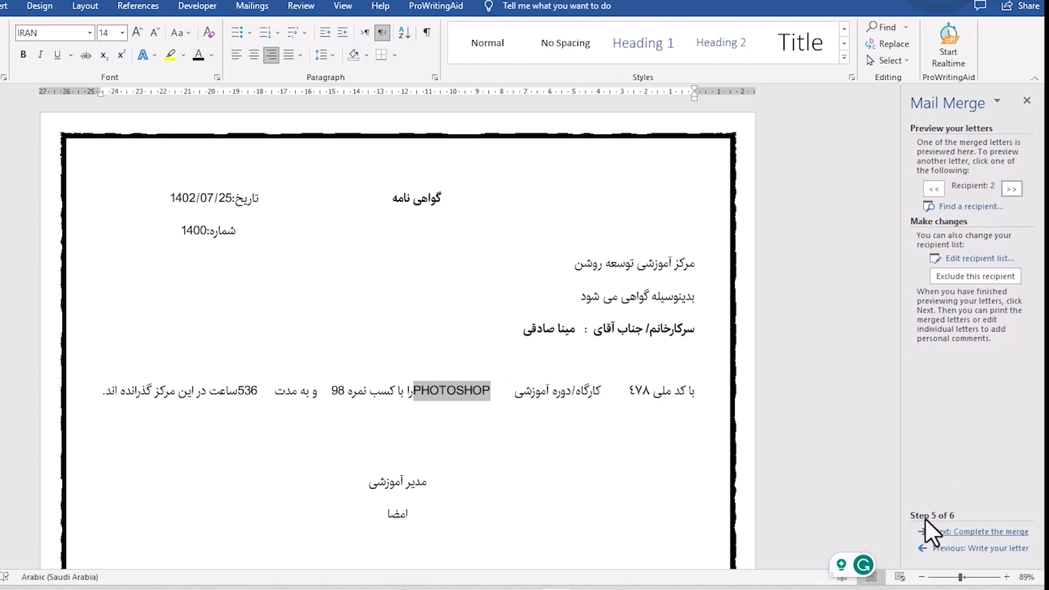
Advance to completing the merge and try a printer merge range of records 10 to 100, then cancel without printing.
{"action": "left_click", "coordinate": [981, 533]}
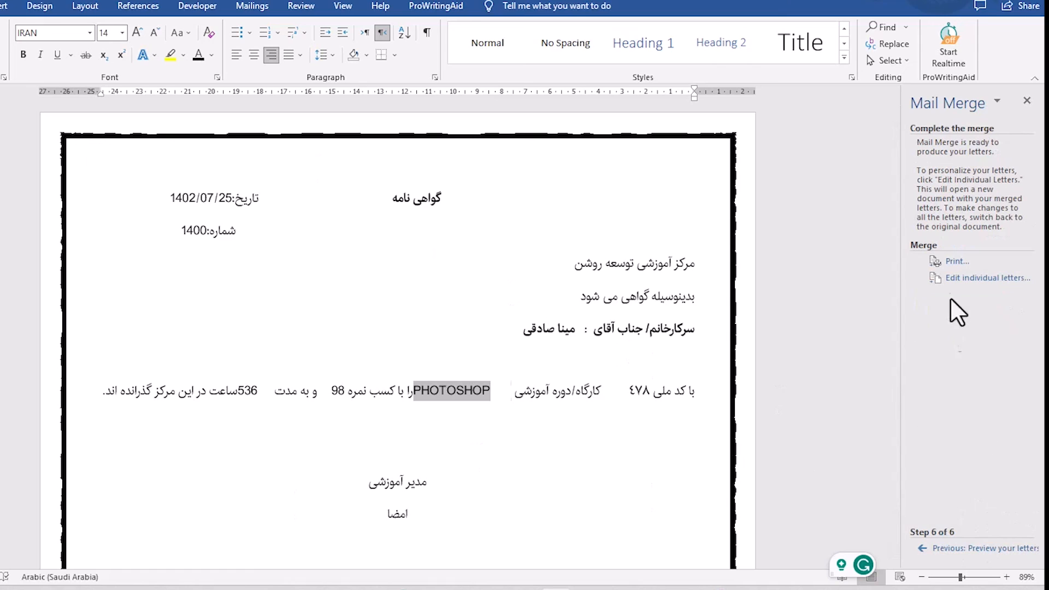
{"action": "left_click", "coordinate": [956, 263]}
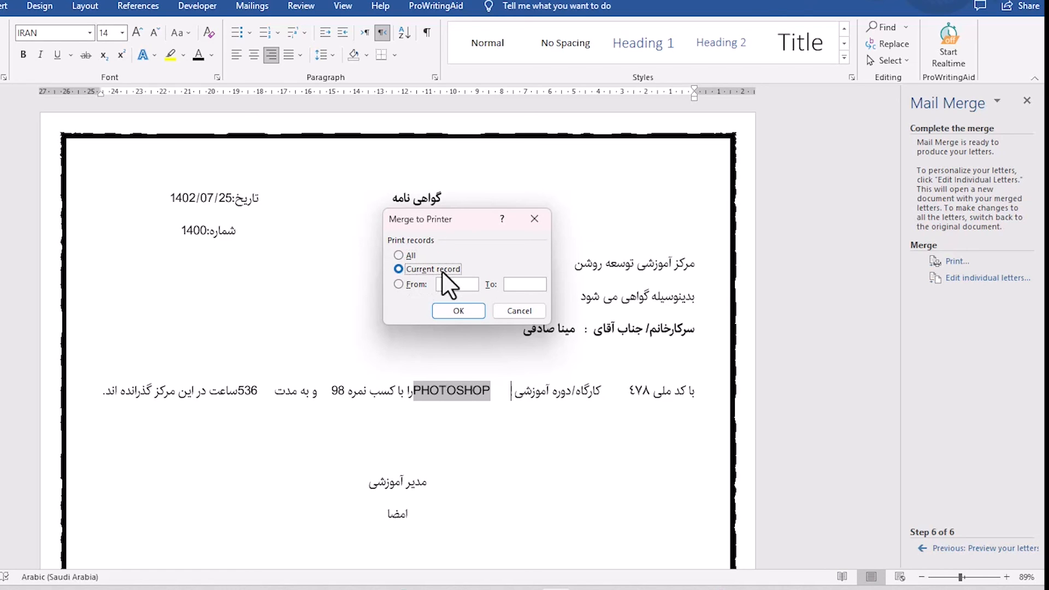
{"action": "left_click", "coordinate": [405, 283]}
{"action": "left_click", "coordinate": [512, 283]}
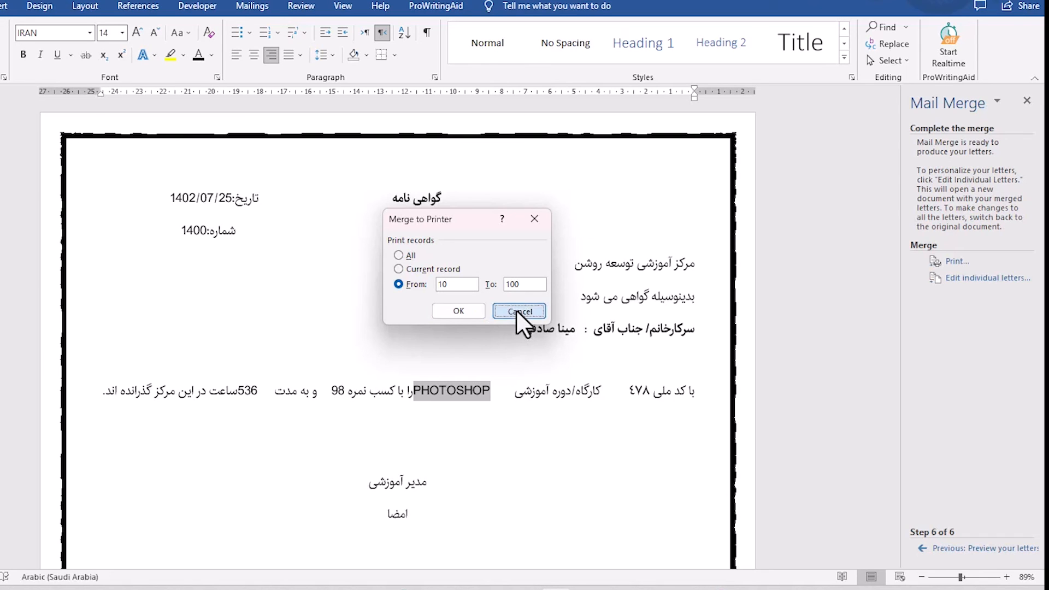
{"action": "left_click", "coordinate": [517, 310]}
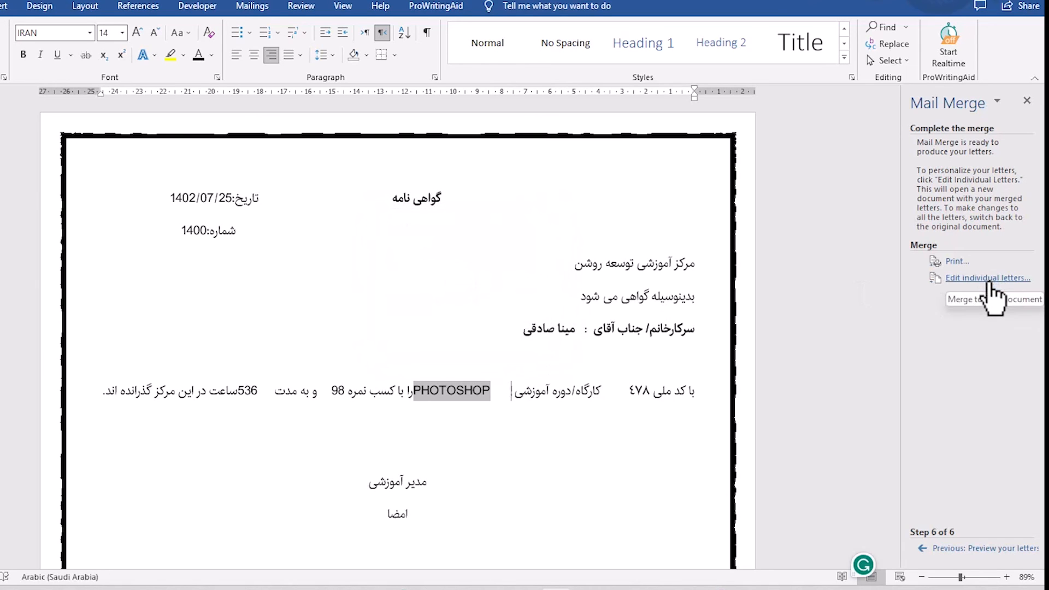
Check the record options for merging to a new document, cancel them and go back through the wizard.
{"action": "left_click", "coordinate": [991, 290]}
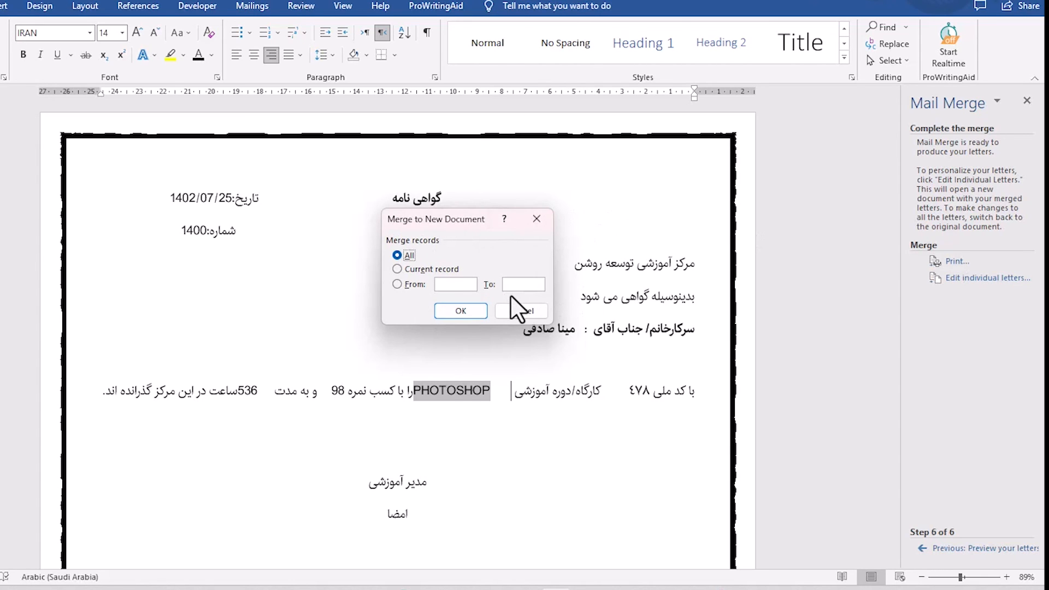
{"action": "left_click", "coordinate": [517, 307]}
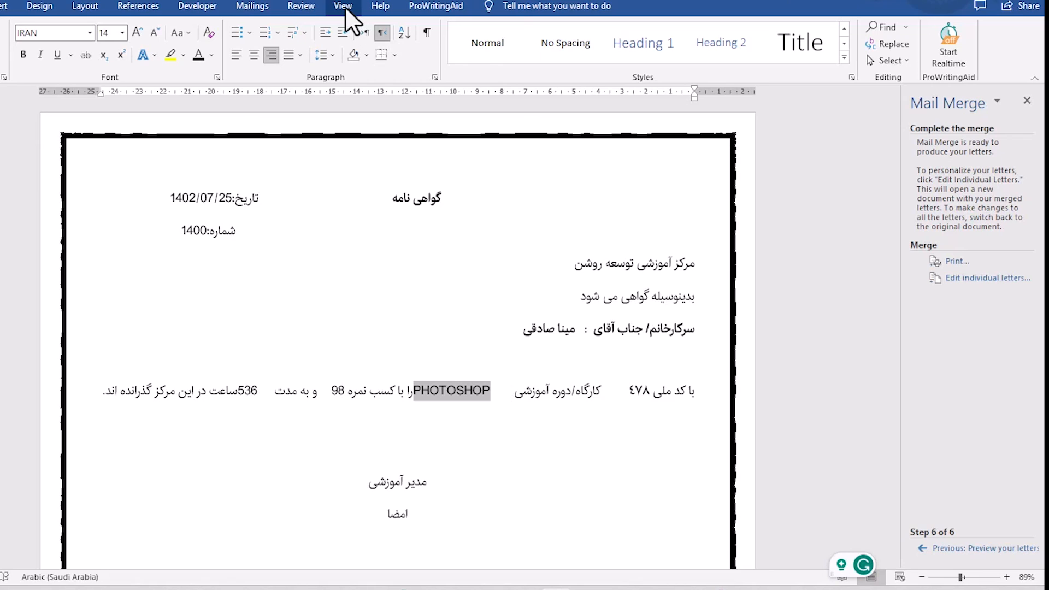
{"action": "left_click", "coordinate": [928, 549]}
{"action": "left_click", "coordinate": [927, 549]}
{"action": "left_click", "coordinate": [927, 550]}
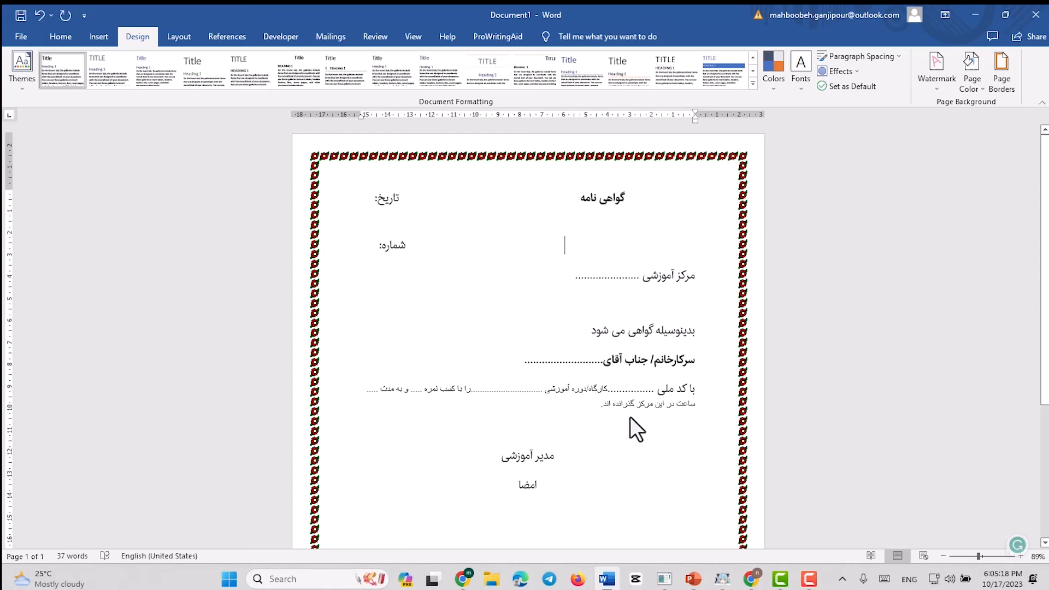
In the Document1 certificate, add space before the گواهی نامه title and reduce the gap between it and تاریخ.
{"action": "left_click", "coordinate": [652, 205]}
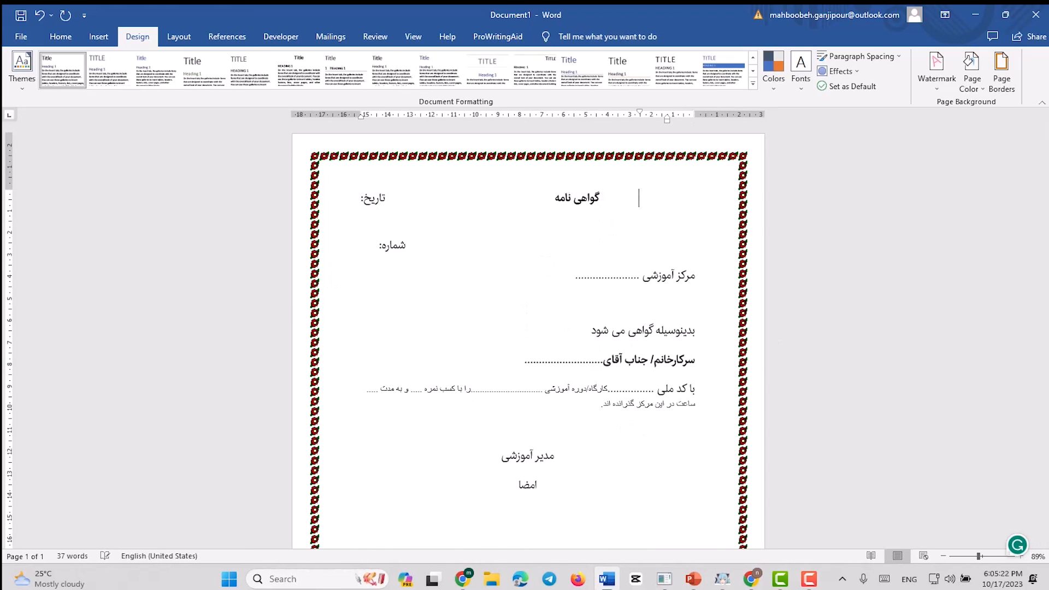
{"action": "key", "text": "BackSpace"}
{"action": "key", "text": "BackSpace"}
{"action": "key", "text": "BackSpace"}
{"action": "key", "text": "BackSpace"}
{"action": "key", "text": "BackSpace"}
{"action": "key", "text": "BackSpace"}
{"action": "key", "text": "BackSpace"}
{"action": "key", "text": "BackSpace"}
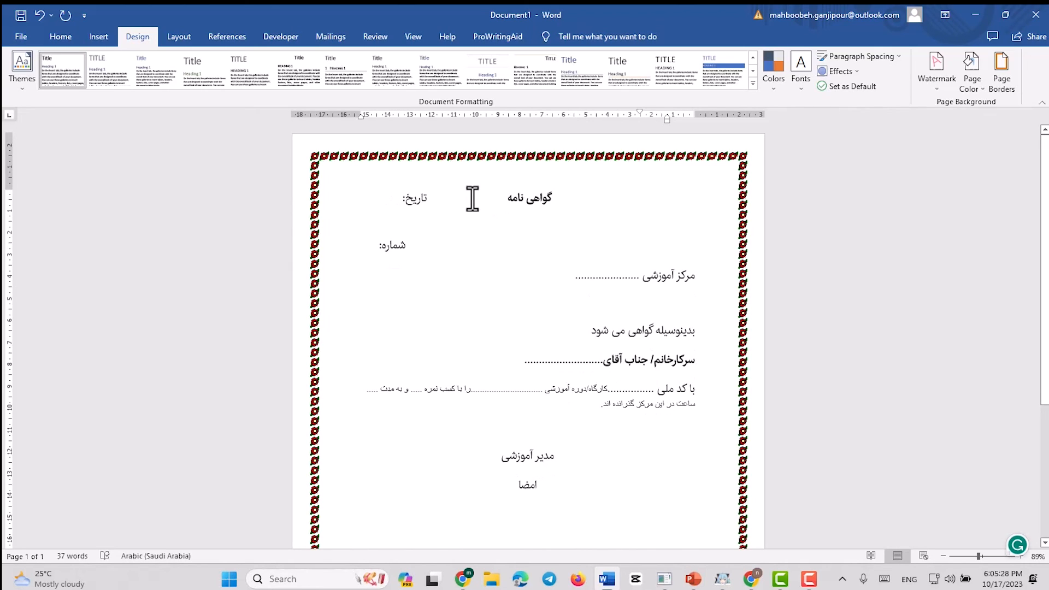
Start the Step-by-Step Mail Merge Wizard for the certificate with Letters as the document type.
{"action": "left_click", "coordinate": [323, 38]}
{"action": "left_click", "coordinate": [107, 76]}
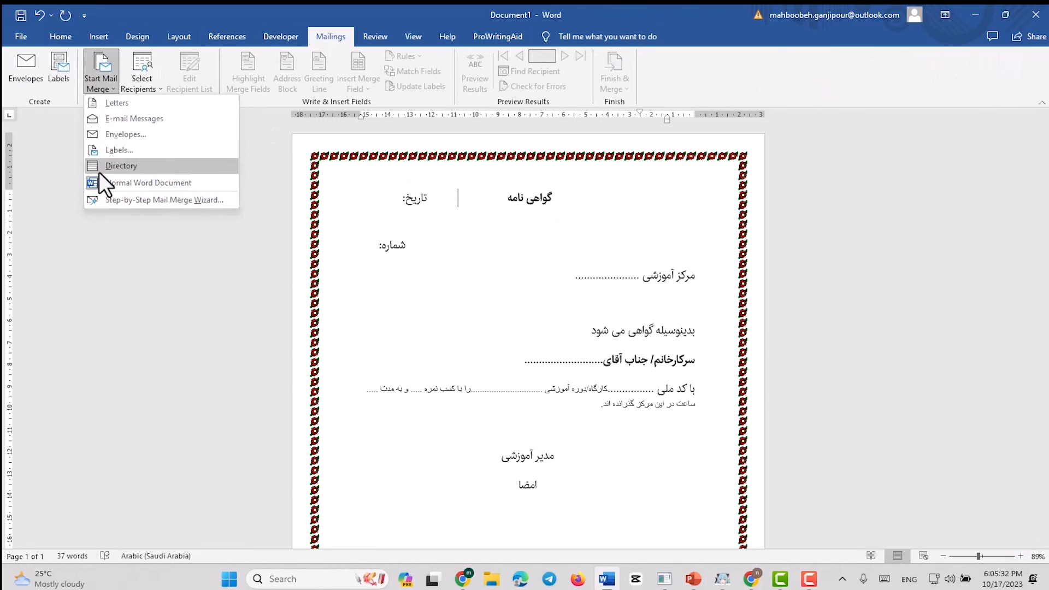
{"action": "left_click", "coordinate": [164, 200]}
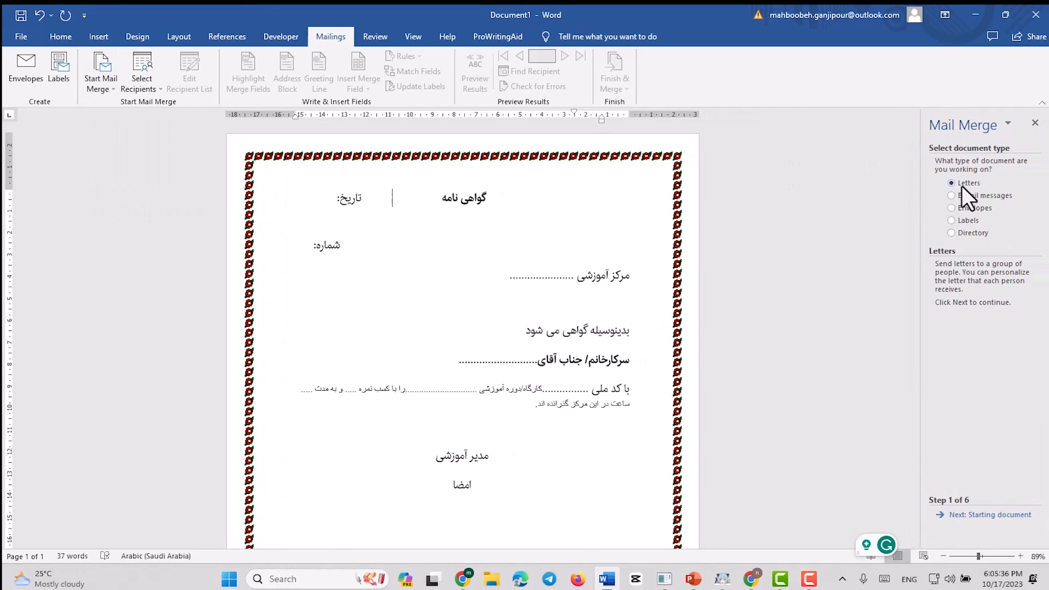
Use the current document as the starting document and load 11.mdb as the existing recipient list.
{"action": "left_click", "coordinate": [983, 516]}
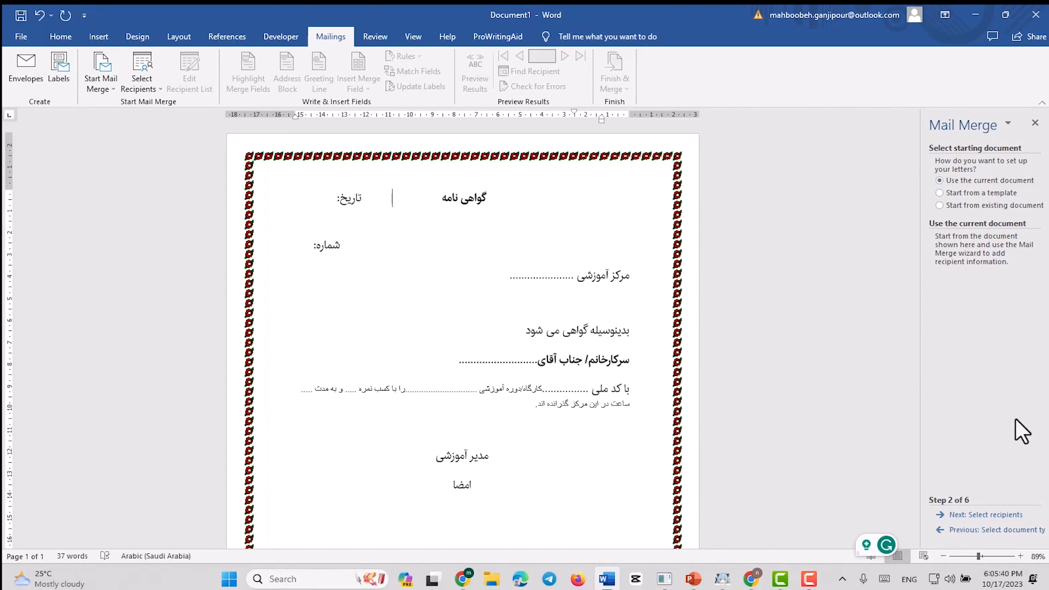
{"action": "left_click", "coordinate": [1012, 514]}
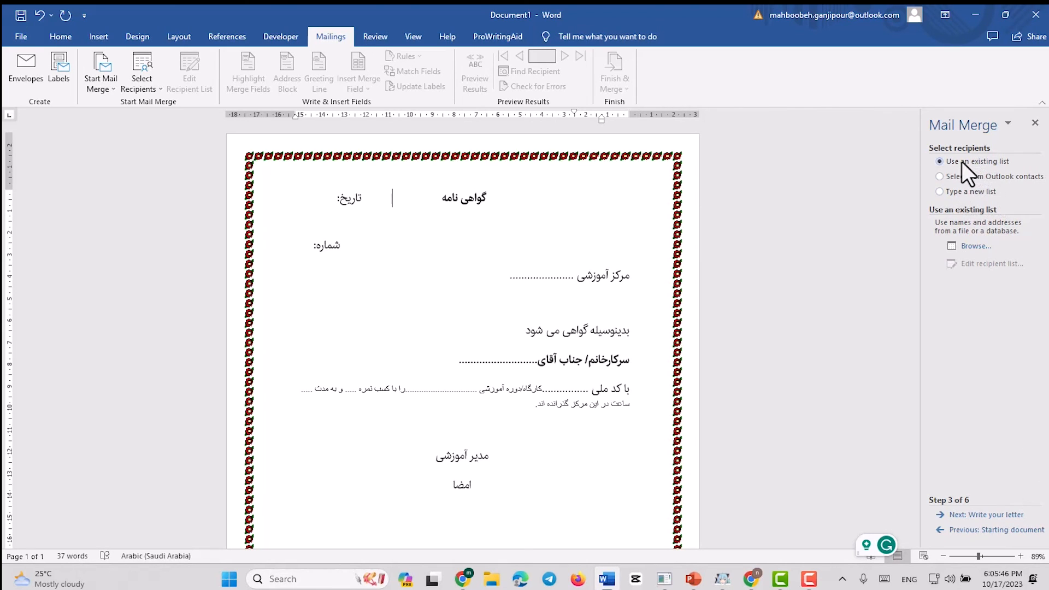
{"action": "left_click", "coordinate": [973, 247]}
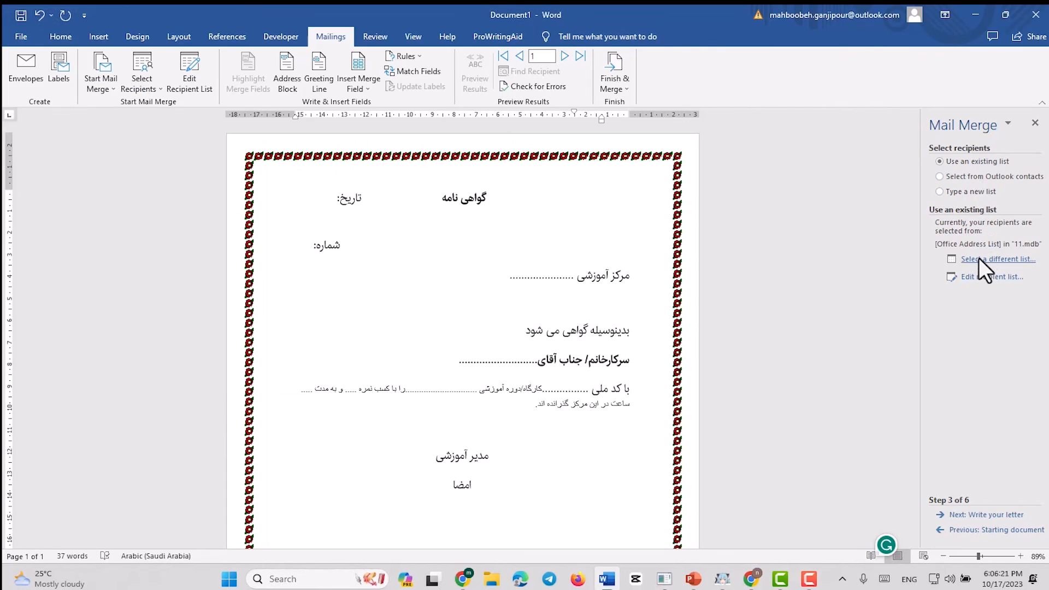
Switch the merge's recipient list to CERTIFICATE.mdb from My Data Sources and accept all of its recipients.
{"action": "left_click", "coordinate": [978, 258]}
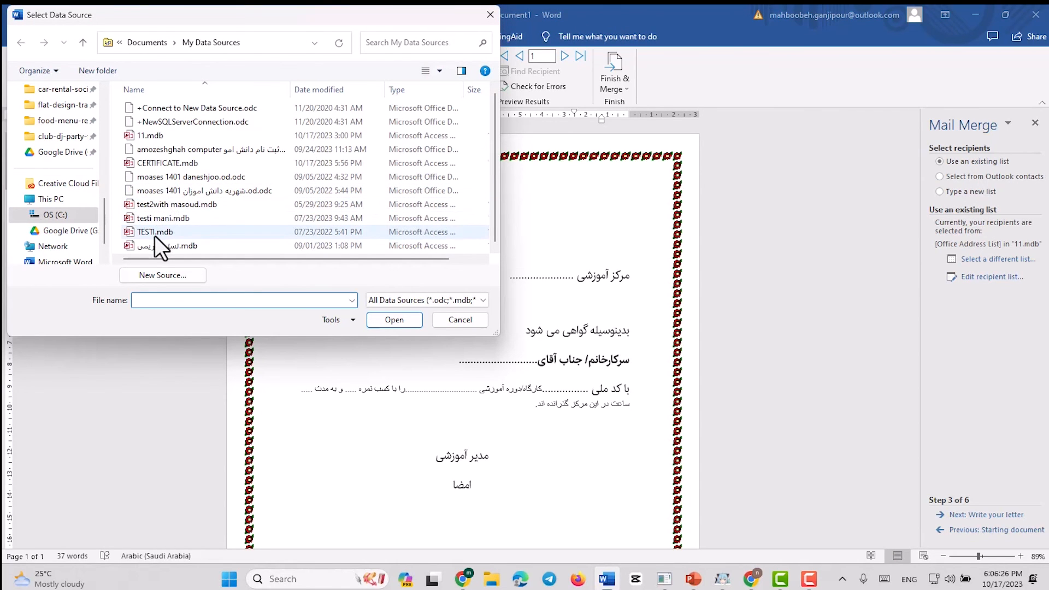
{"action": "left_click", "coordinate": [164, 162]}
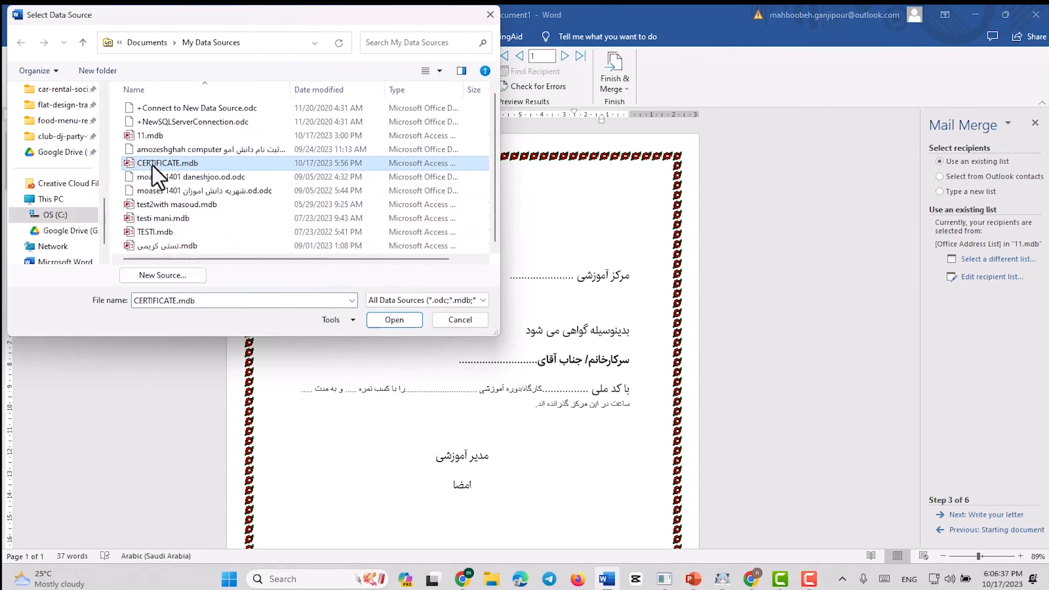
{"action": "double_click", "coordinate": [152, 165]}
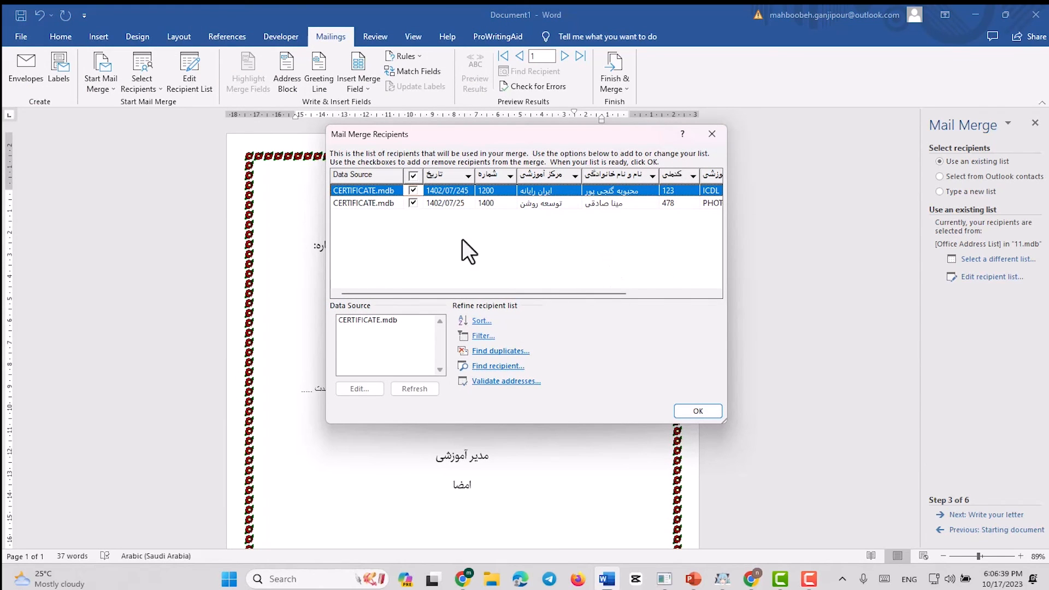
{"action": "left_click", "coordinate": [698, 411]}
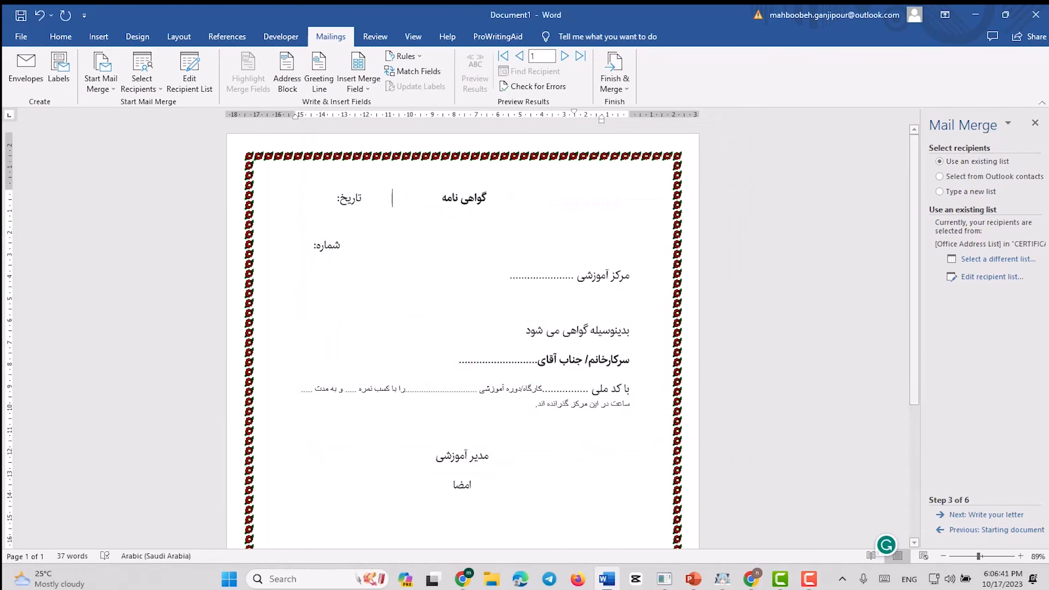
Advance to writing the letter and insert the تاریخ database field after the تاریخ: label.
{"action": "left_click", "coordinate": [991, 514]}
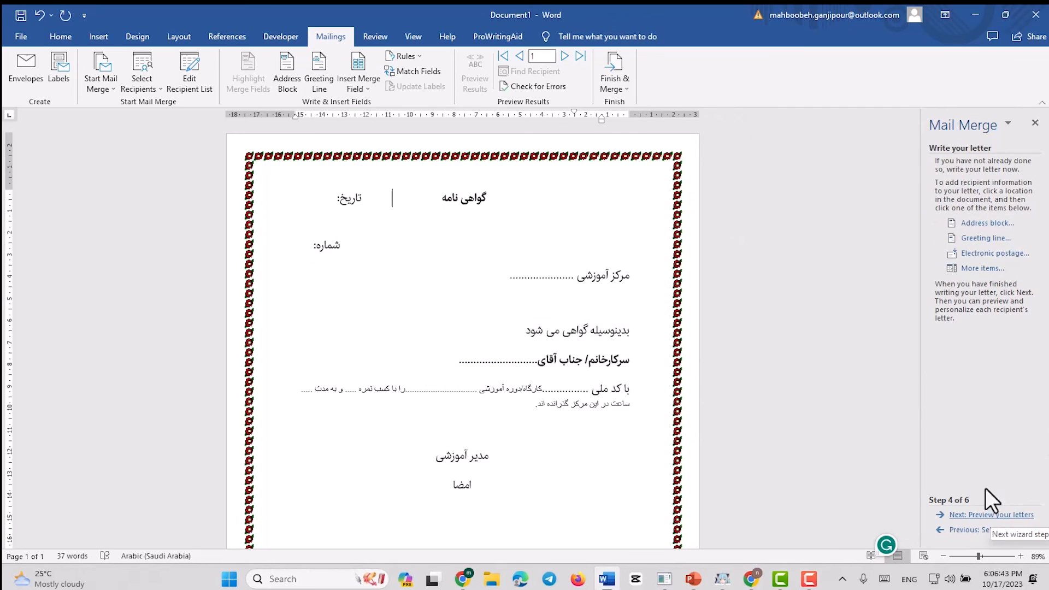
{"action": "left_click", "coordinate": [977, 265]}
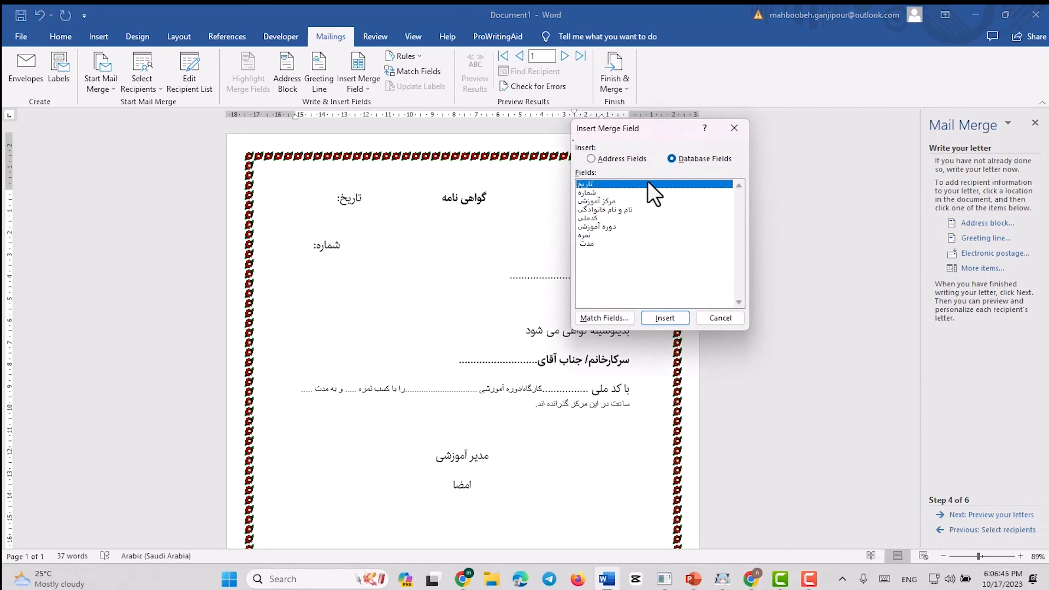
{"action": "left_click", "coordinate": [719, 317]}
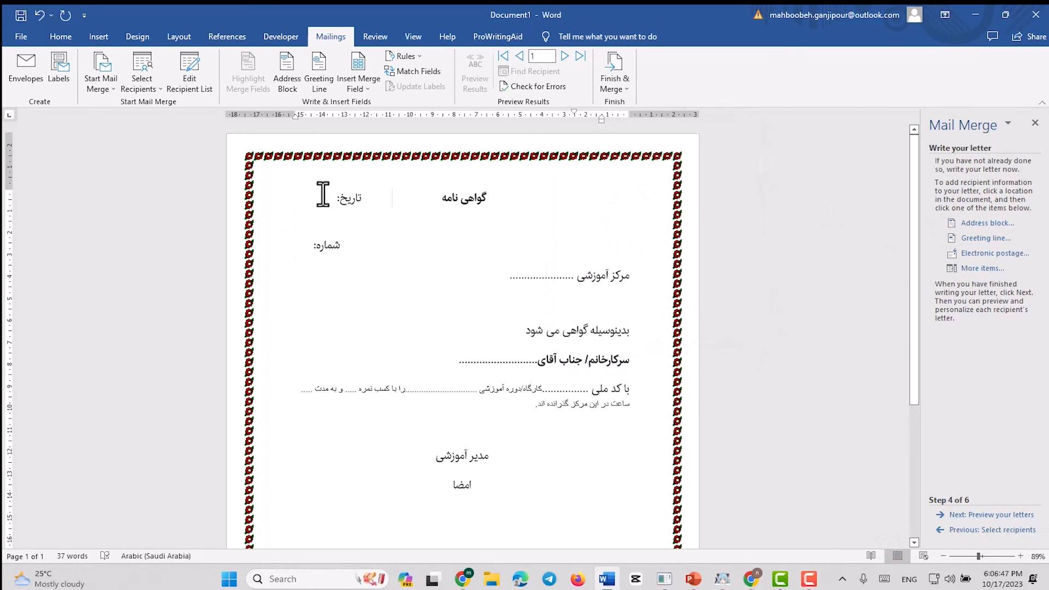
{"action": "left_click", "coordinate": [320, 199]}
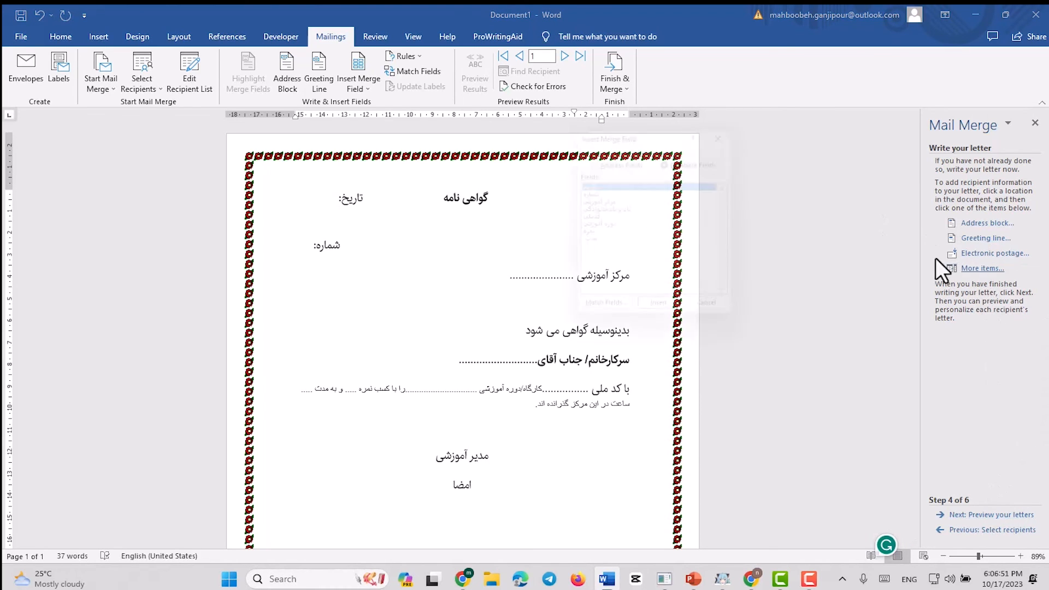
{"action": "left_click", "coordinate": [662, 317]}
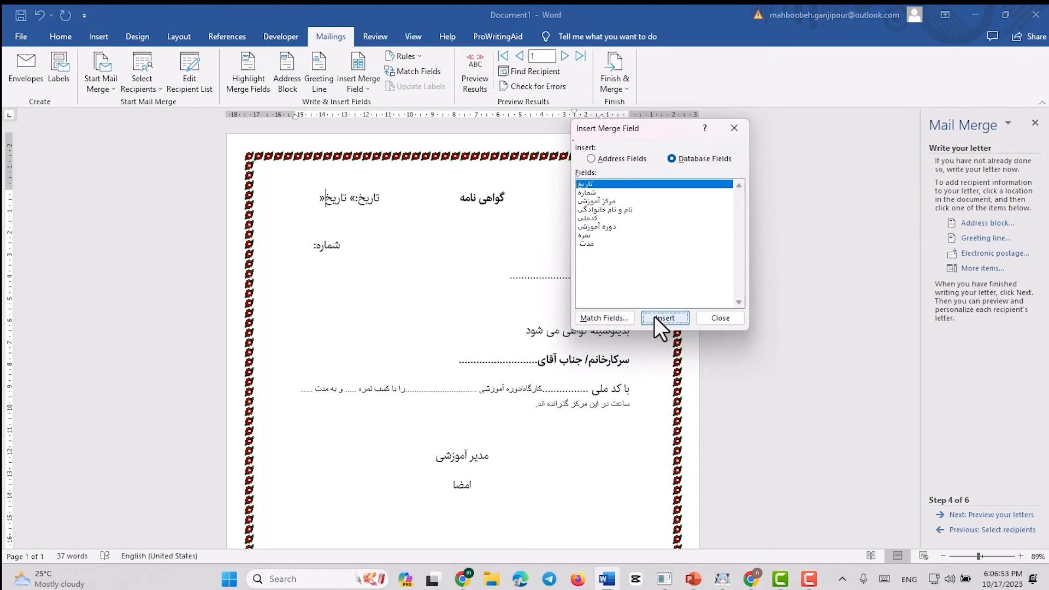
{"action": "left_click", "coordinate": [710, 317]}
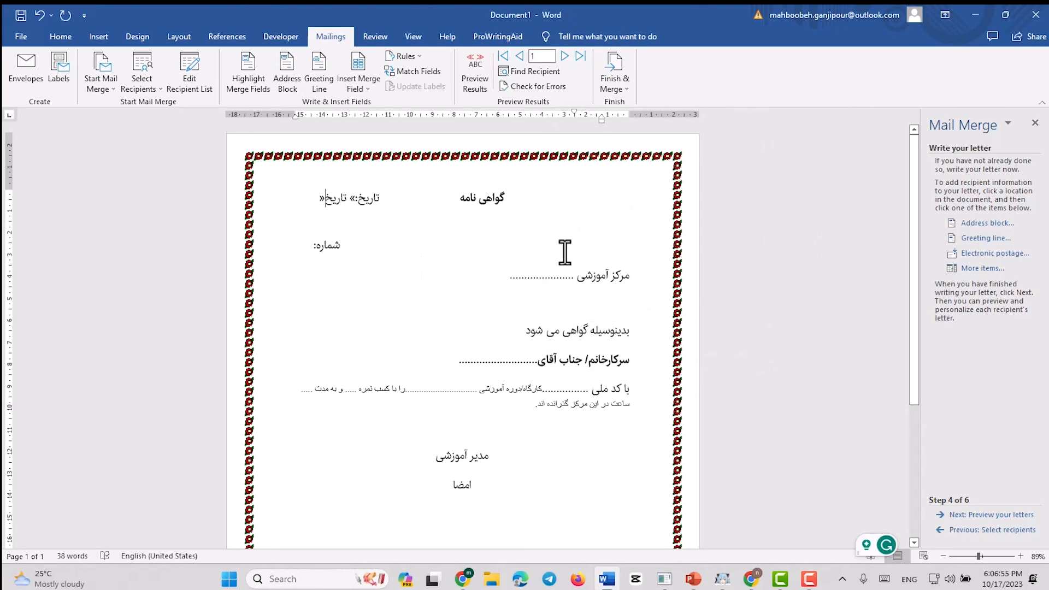